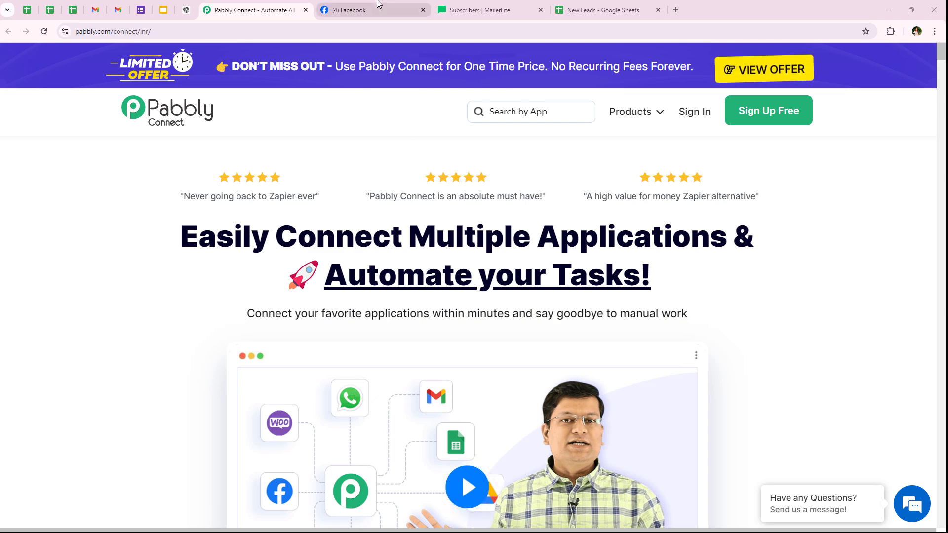
# - Review the NaturalGlow Skincare Facebook page, New Leads spreadsheet and MailerLite subscriber list
pyautogui.click(387, 15)
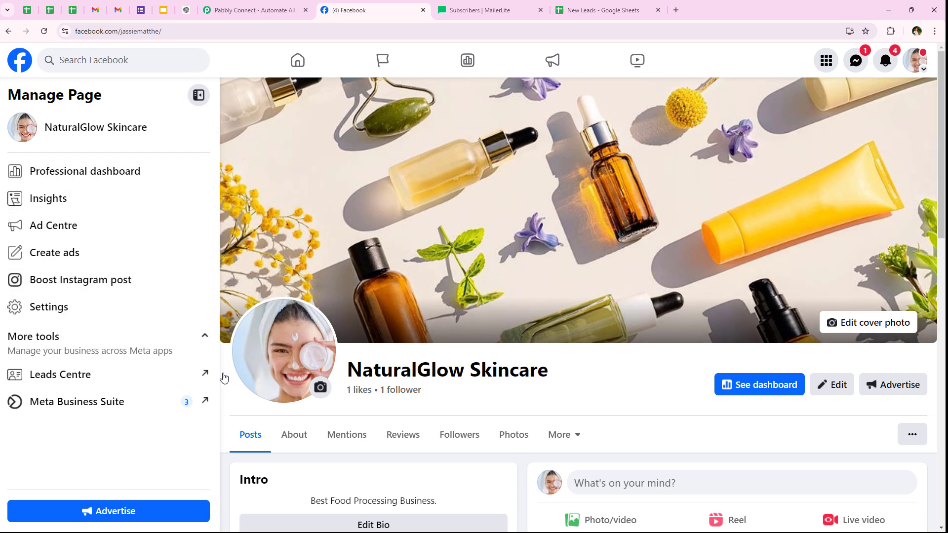
pyautogui.click(605, 10)
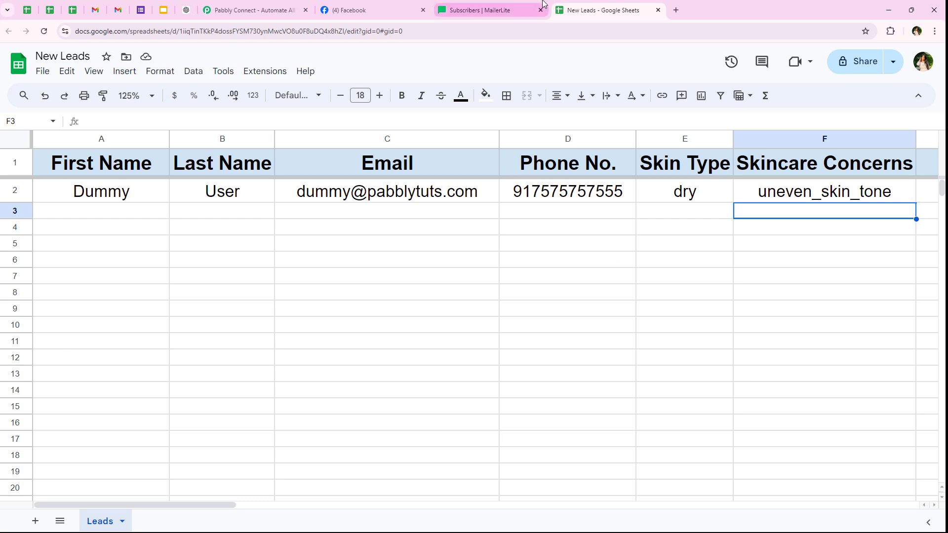
pyautogui.click(494, 9)
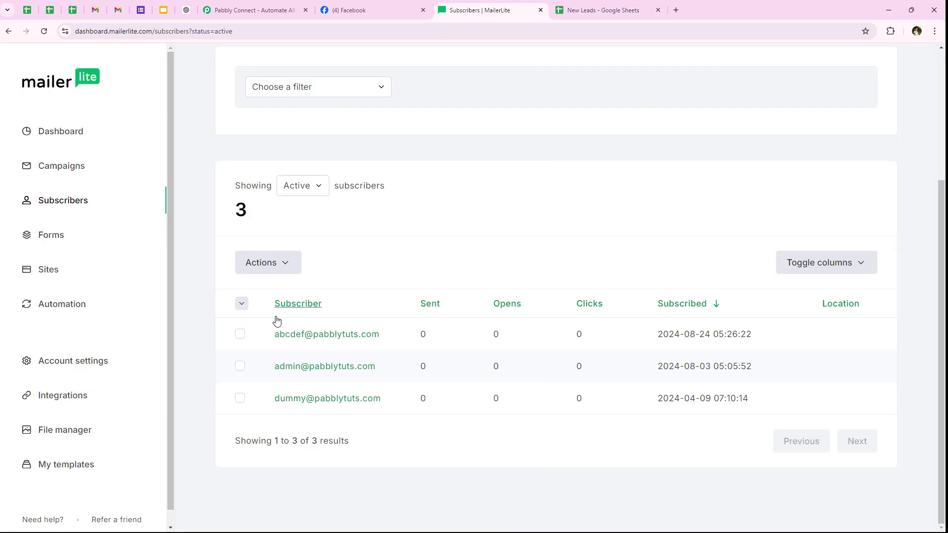
pyautogui.click(84, 143)
pyautogui.click(247, 10)
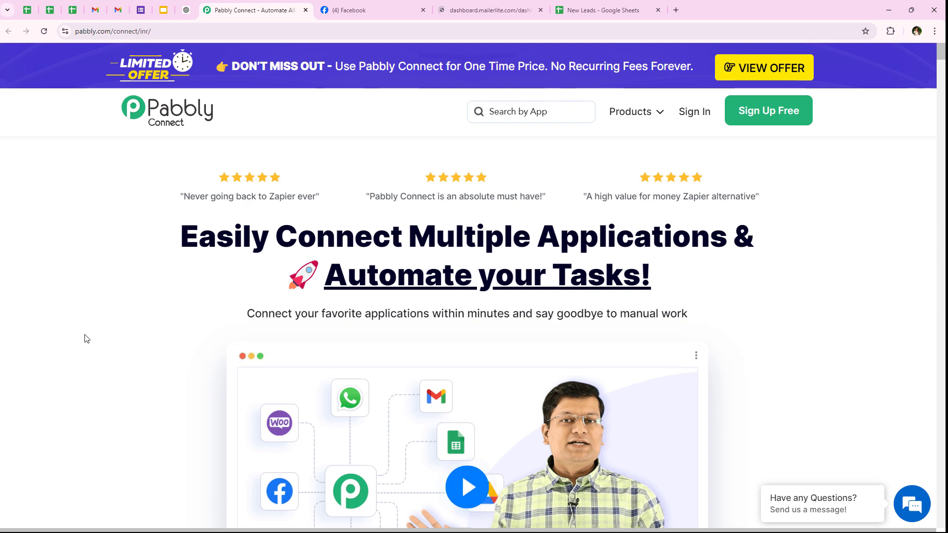
# - Sign in to the Pabbly account to reach the All Pabbly Apps page
pyautogui.click(190, 30)
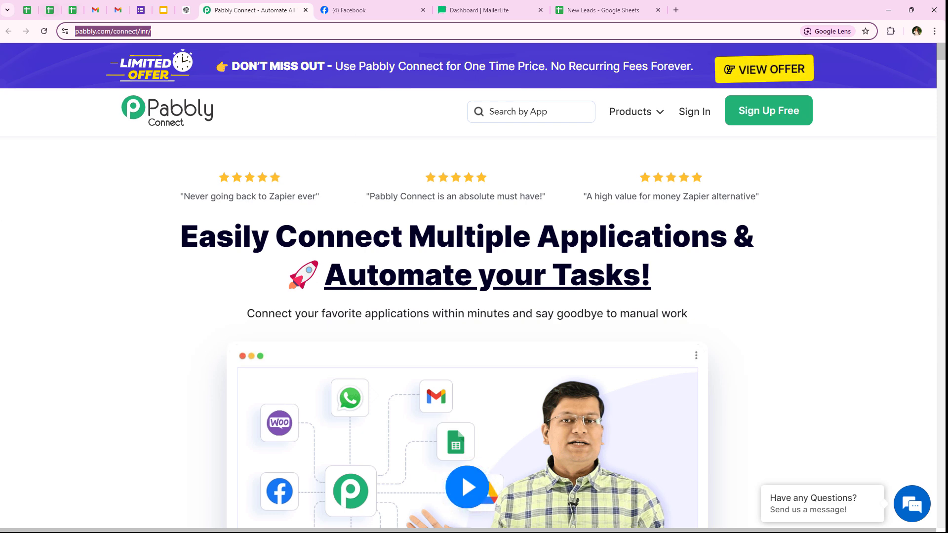
pyautogui.click(113, 302)
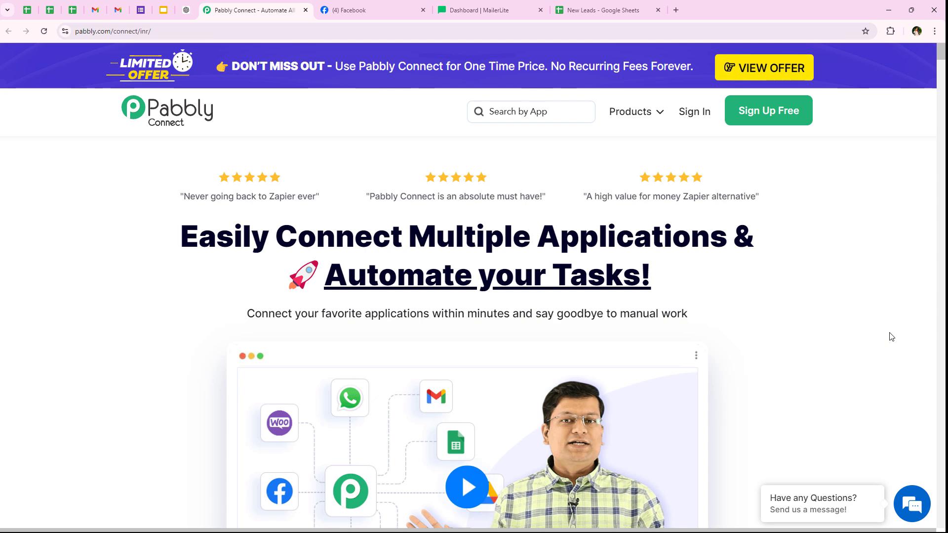
pyautogui.click(705, 113)
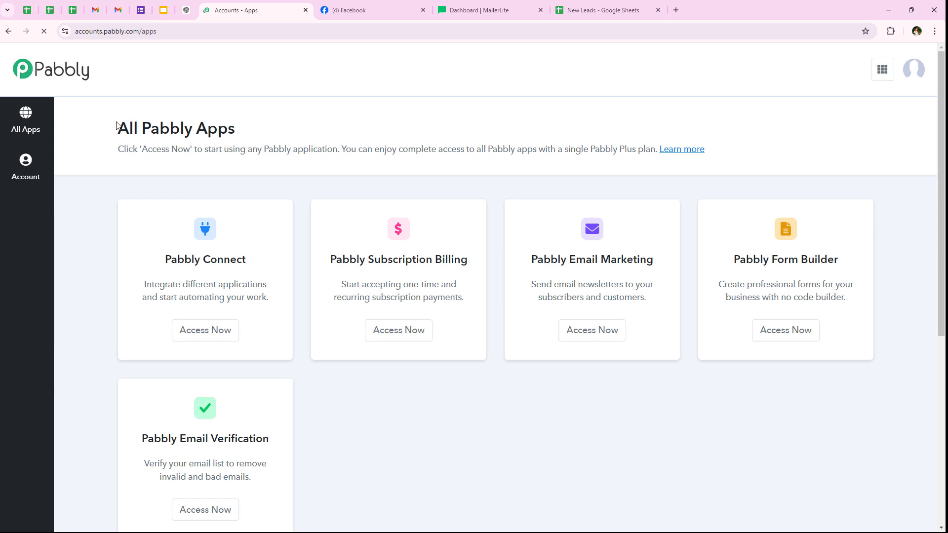
pyautogui.moveTo(117, 125); pyautogui.dragTo(240, 127)
pyautogui.scroll(-1, 330, 365)
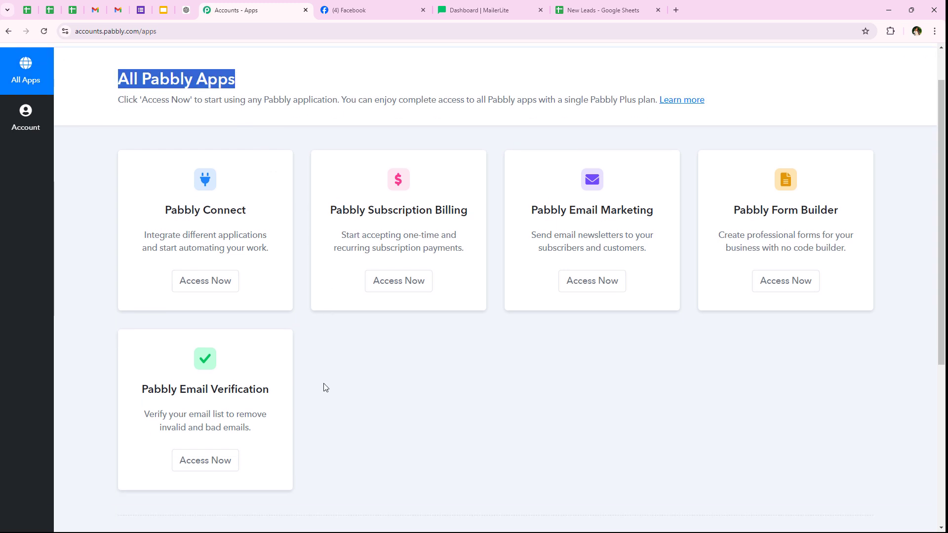
# - Launch Pabbly Connect from the All Pabbly Apps list to reach its dashboard
pyautogui.scroll(1, 298, 239)
pyautogui.click(302, 190)
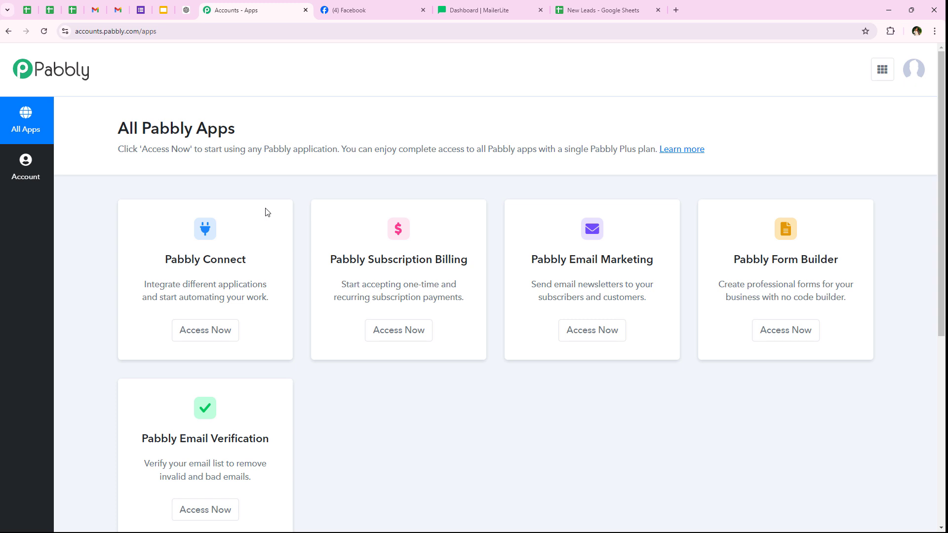
pyautogui.moveTo(163, 262); pyautogui.dragTo(252, 267)
pyautogui.moveTo(183, 284); pyautogui.dragTo(277, 287)
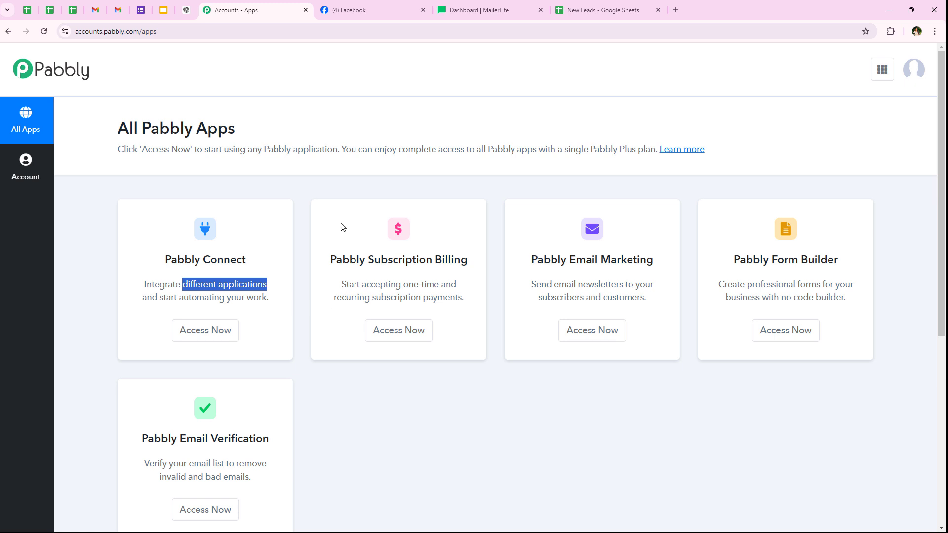
pyautogui.click(191, 337)
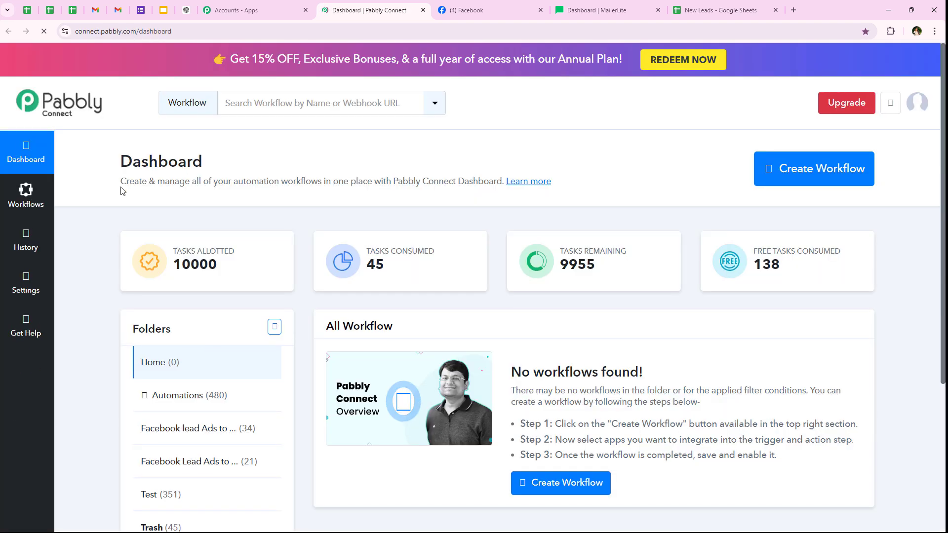
pyautogui.moveTo(234, 181); pyautogui.dragTo(121, 181)
pyautogui.moveTo(203, 161); pyautogui.dragTo(112, 143)
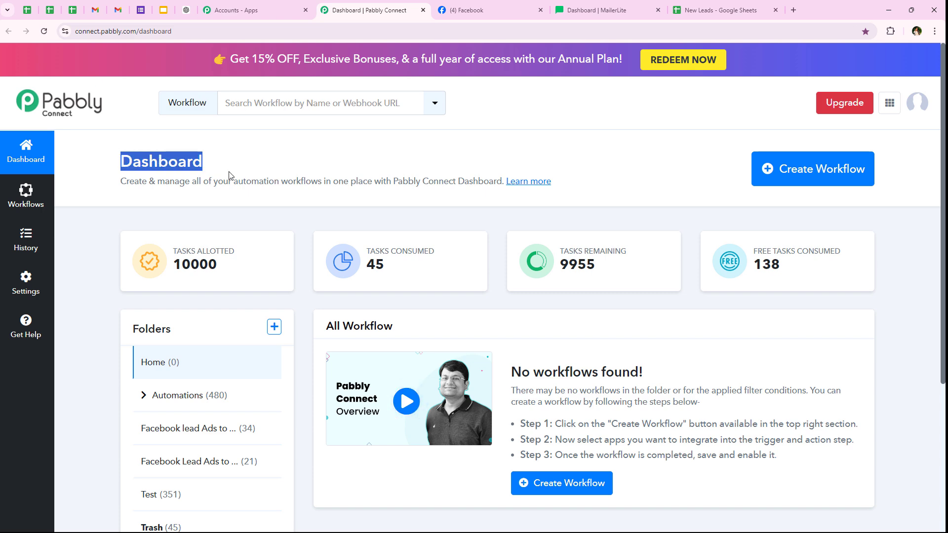
# - Create a workflow in the Automations folder with the pasted MailerLite-from-Facebook-Lead-Ads name
pyautogui.click(772, 163)
pyautogui.tripleClick(327, 235)
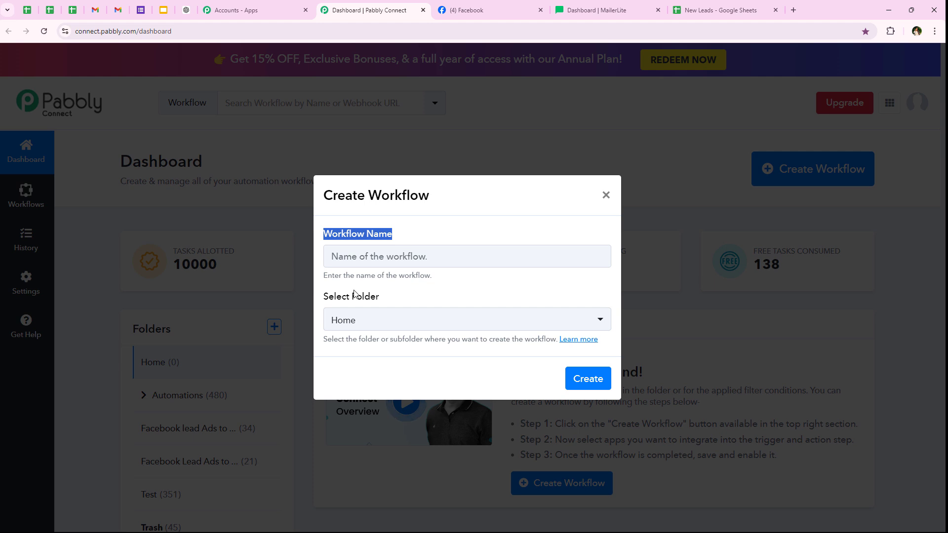
pyautogui.tripleClick(326, 298)
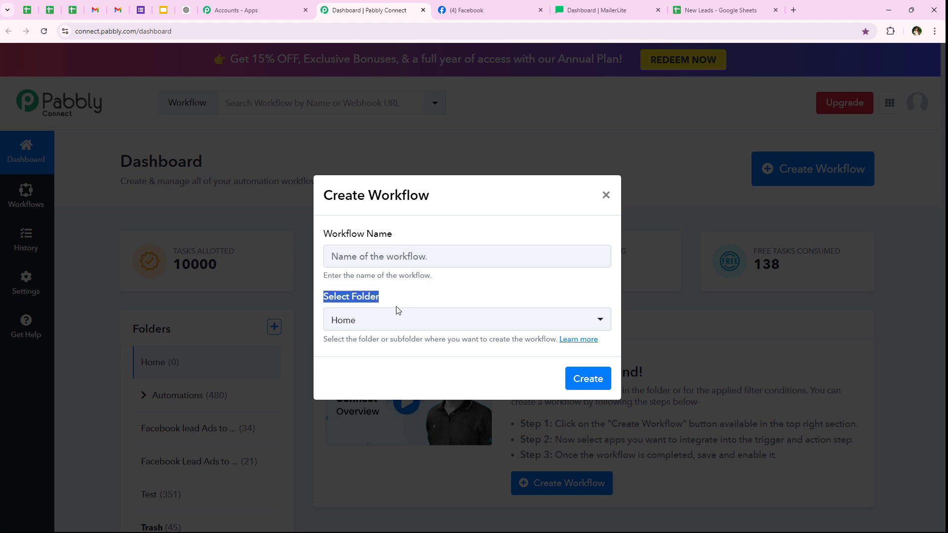
pyautogui.click(364, 320)
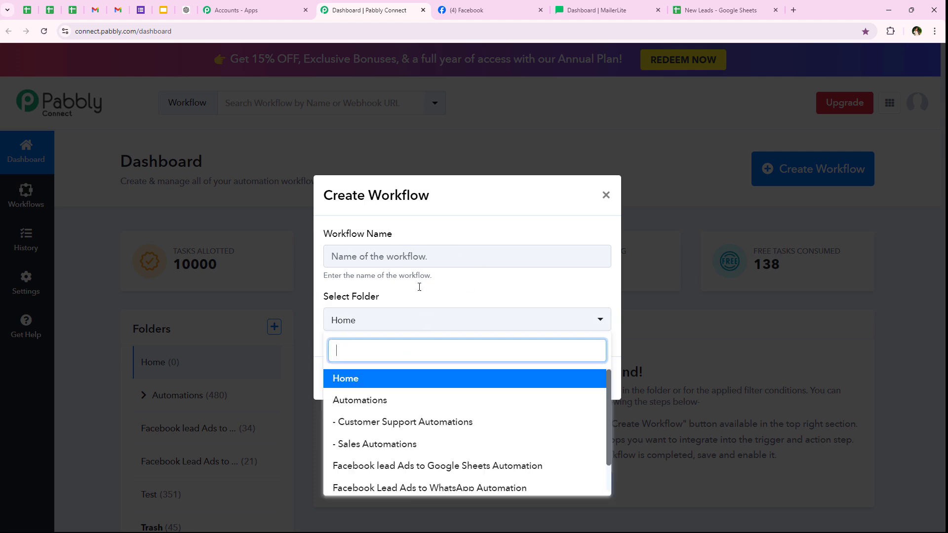
pyautogui.click(466, 409)
pyautogui.click(381, 257)
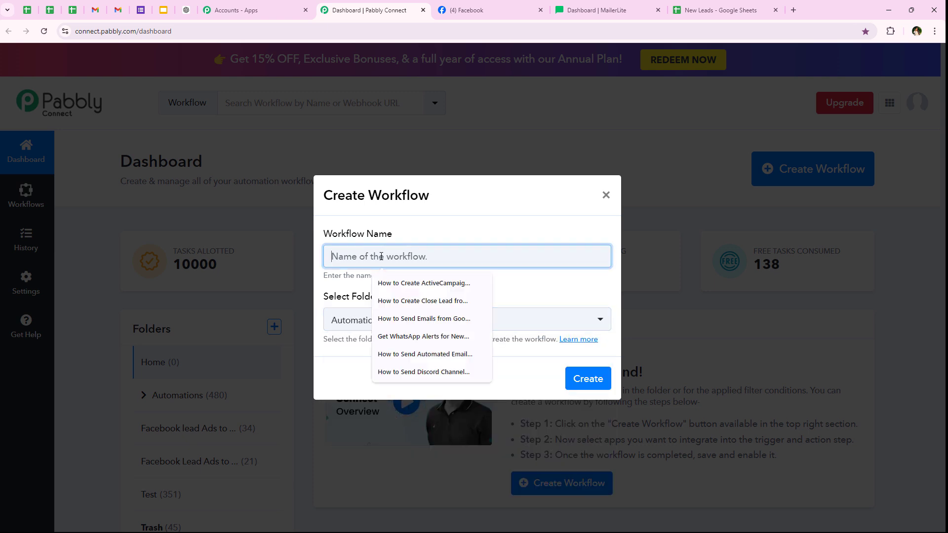
pyautogui.hotkey('ctrl', 'v')
pyautogui.moveTo(364, 256); pyautogui.dragTo(588, 244)
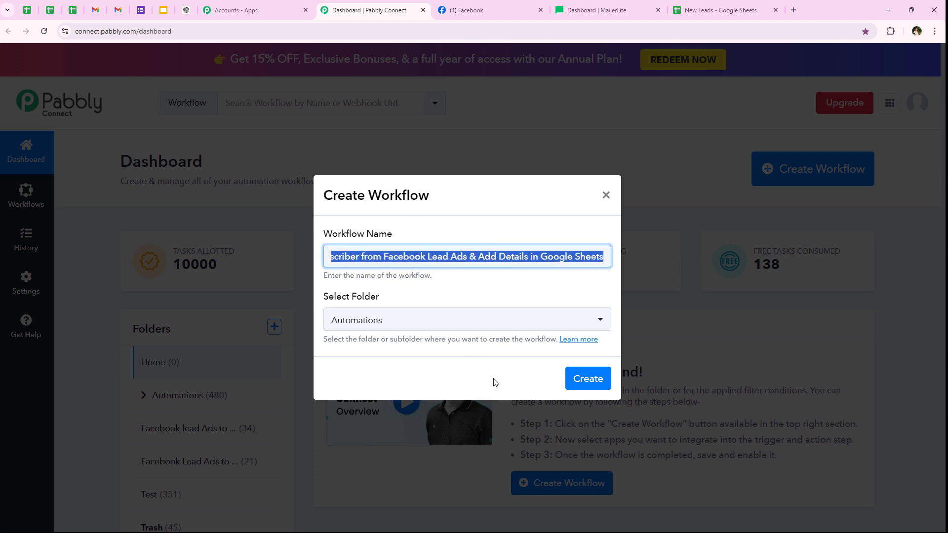
pyautogui.click(583, 385)
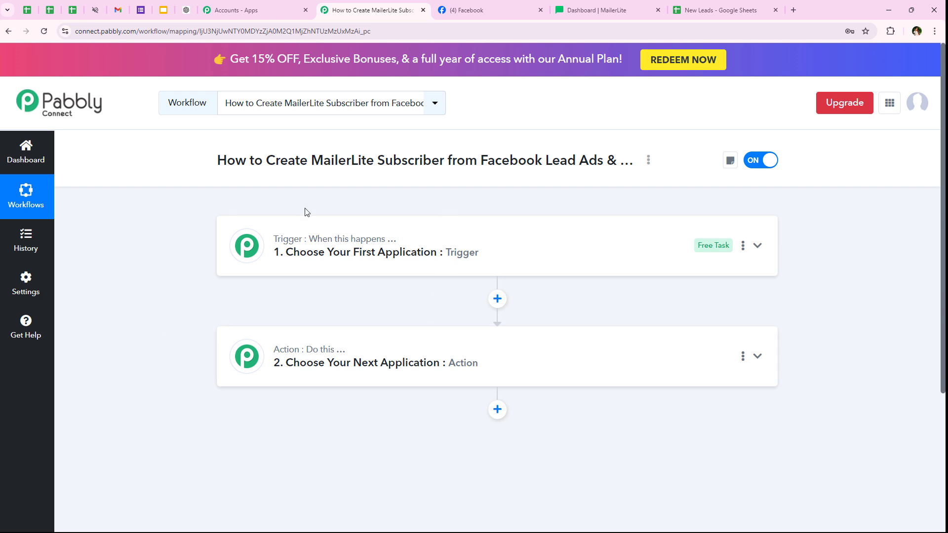
# - Set the trigger app to Facebook Lead Ads with the New Lead (Instant) event
pyautogui.click(305, 245)
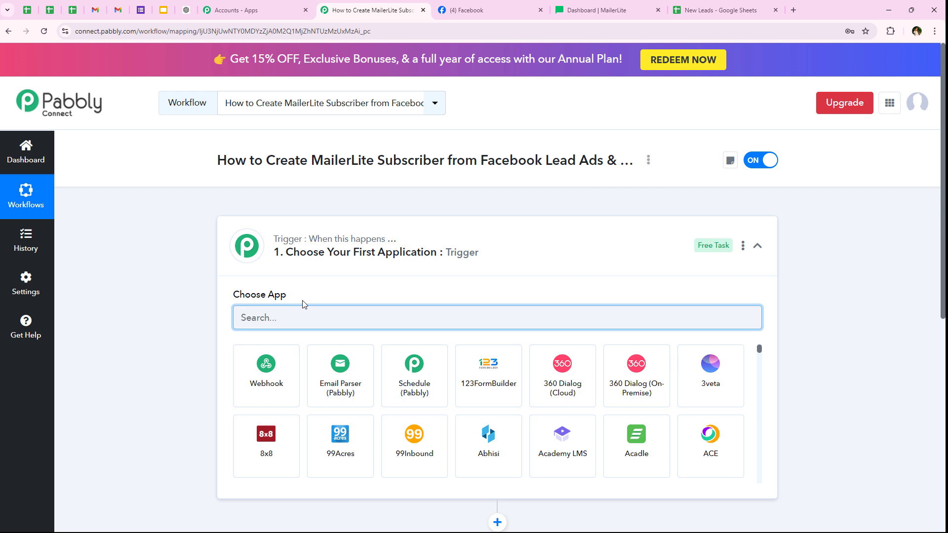
pyautogui.write('Faceb')
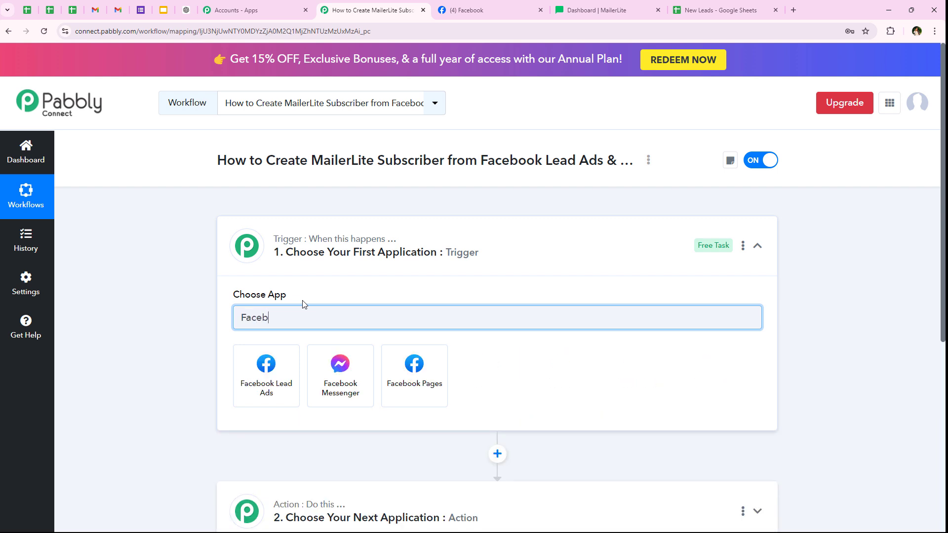
pyautogui.write('ook Lead Ads')
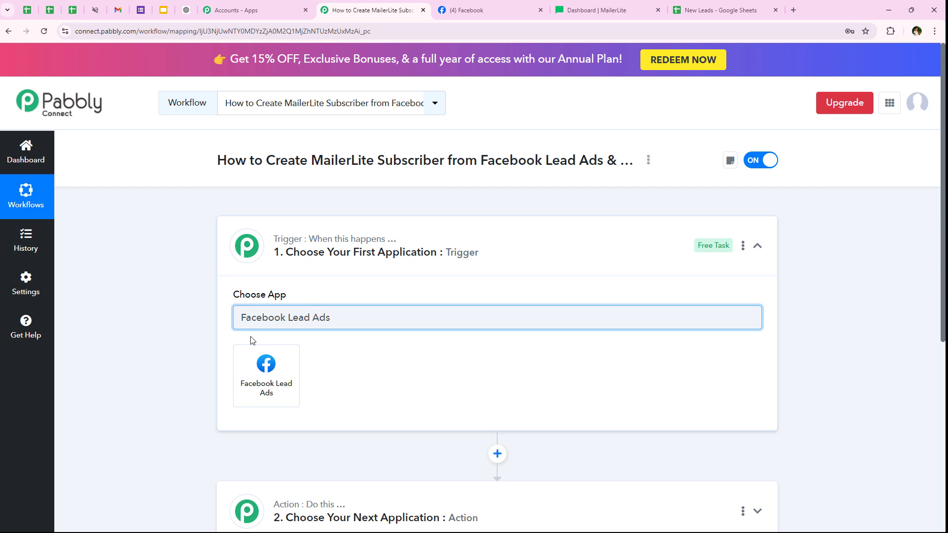
pyautogui.click(251, 349)
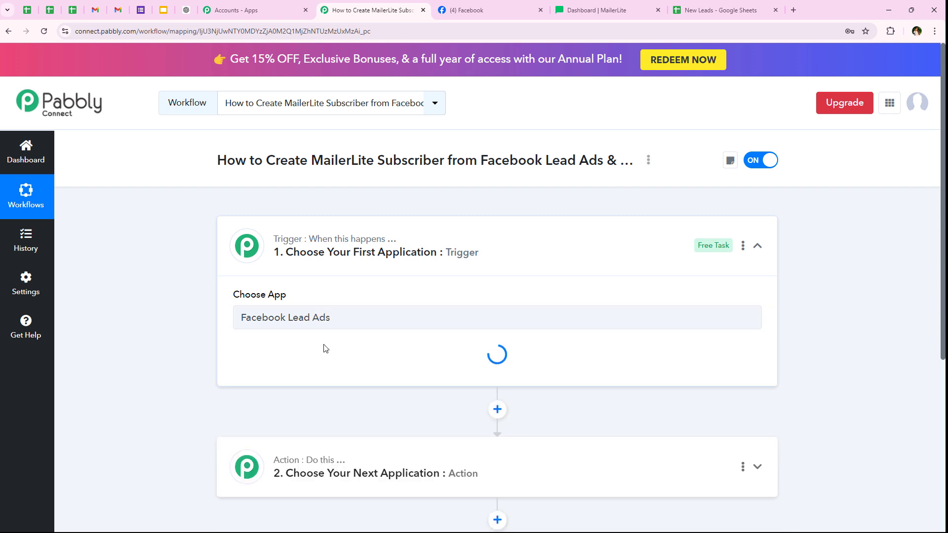
pyautogui.scroll(-1, 426, 264)
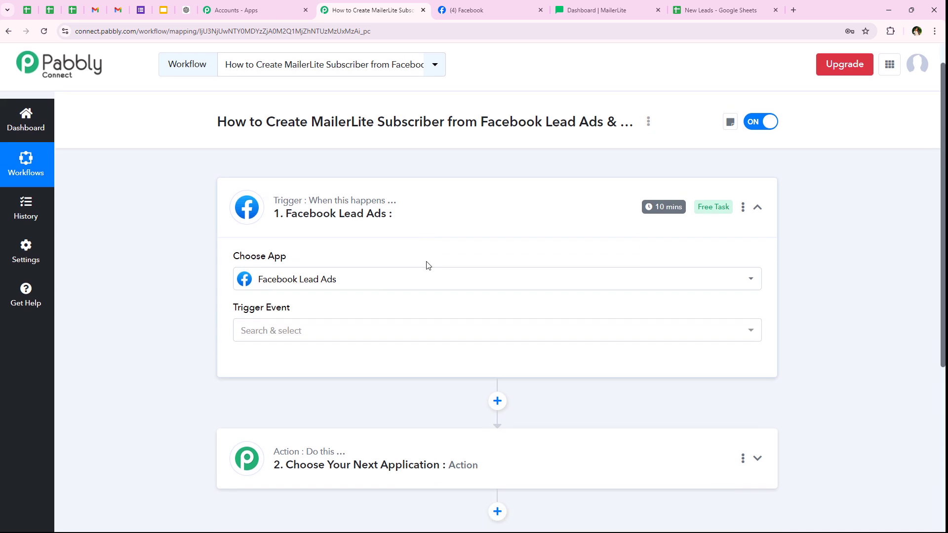
pyautogui.moveTo(226, 298); pyautogui.dragTo(168, 330)
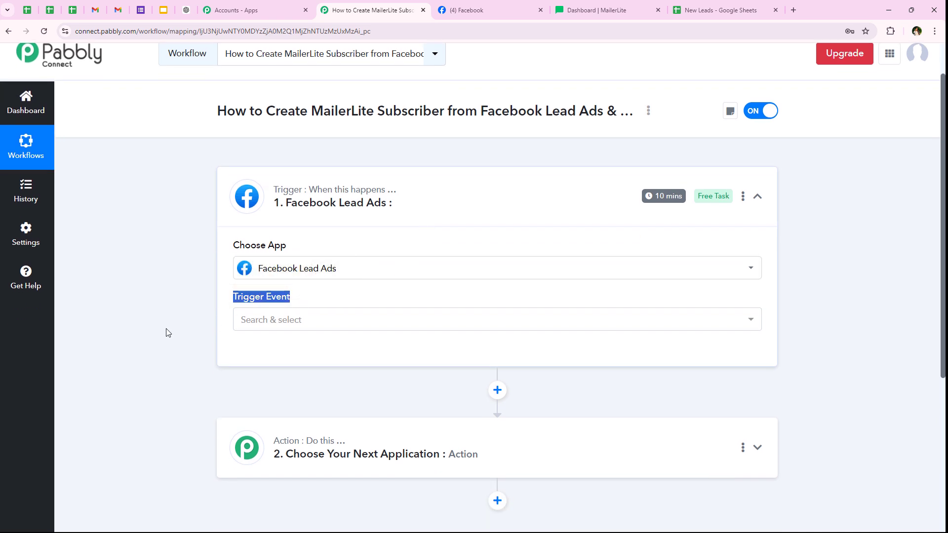
pyautogui.click(319, 325)
pyautogui.scroll(-1, 197, 390)
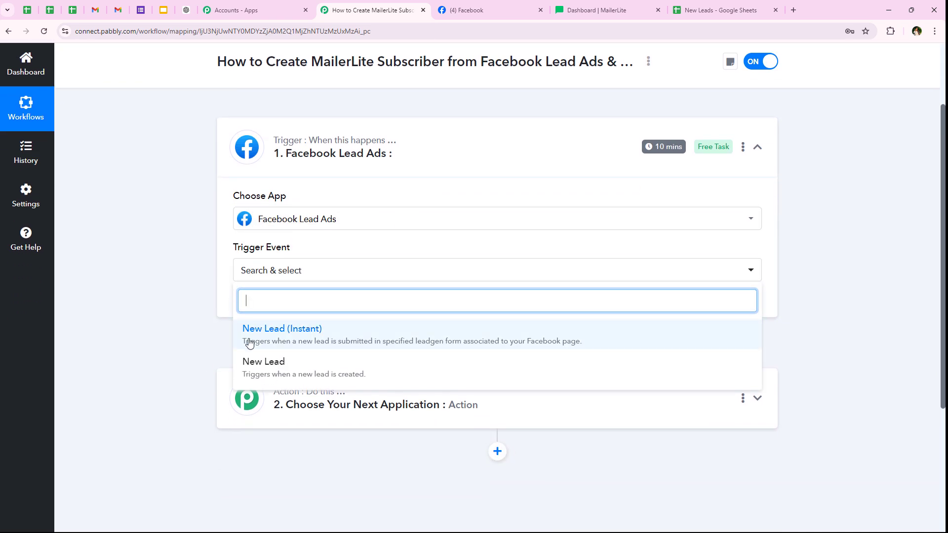
pyautogui.click(271, 328)
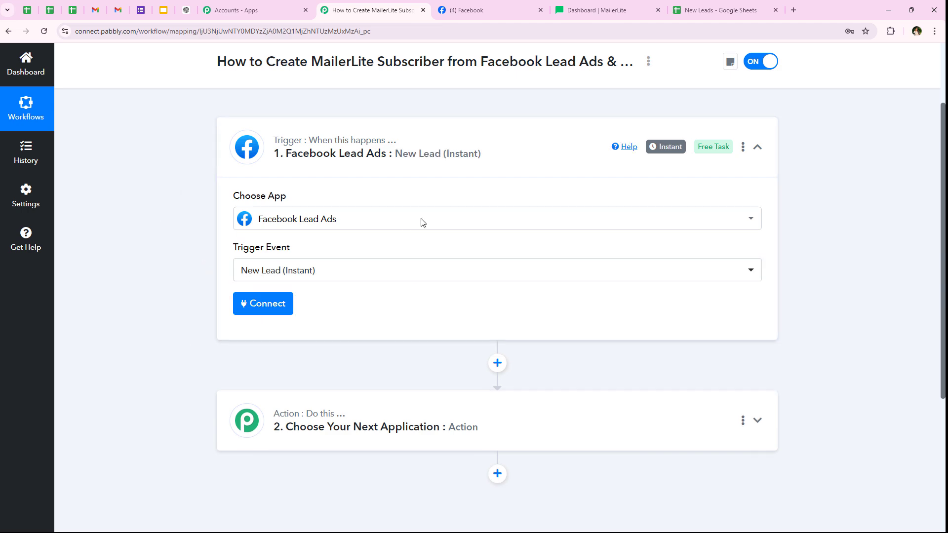
# - Choose to add a new Facebook Lead Ads connection for the trigger
pyautogui.click(262, 303)
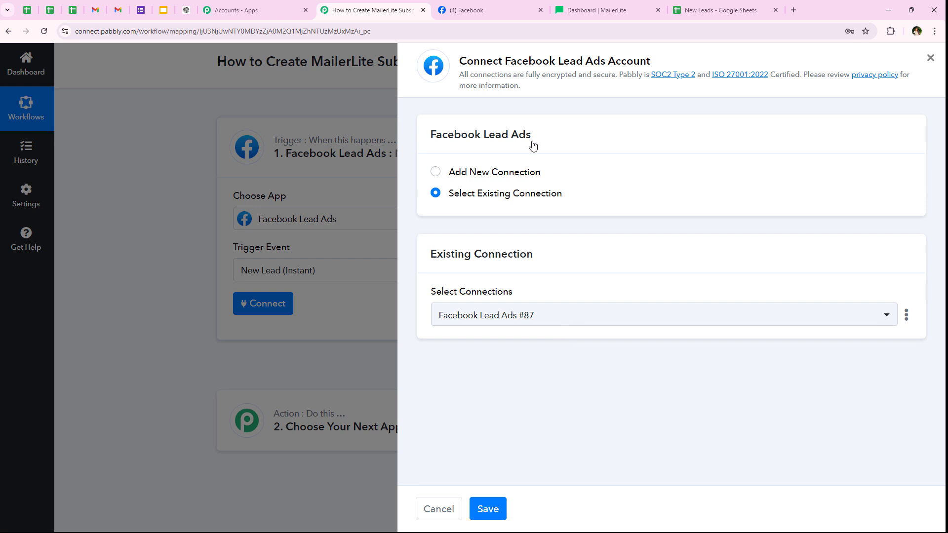
pyautogui.moveTo(442, 172); pyautogui.dragTo(557, 173)
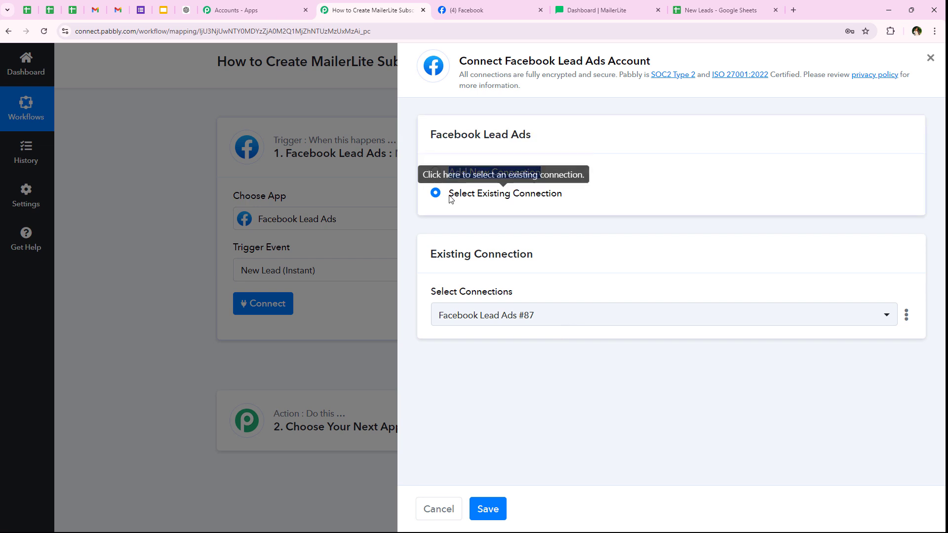
pyautogui.moveTo(449, 196); pyautogui.dragTo(620, 196)
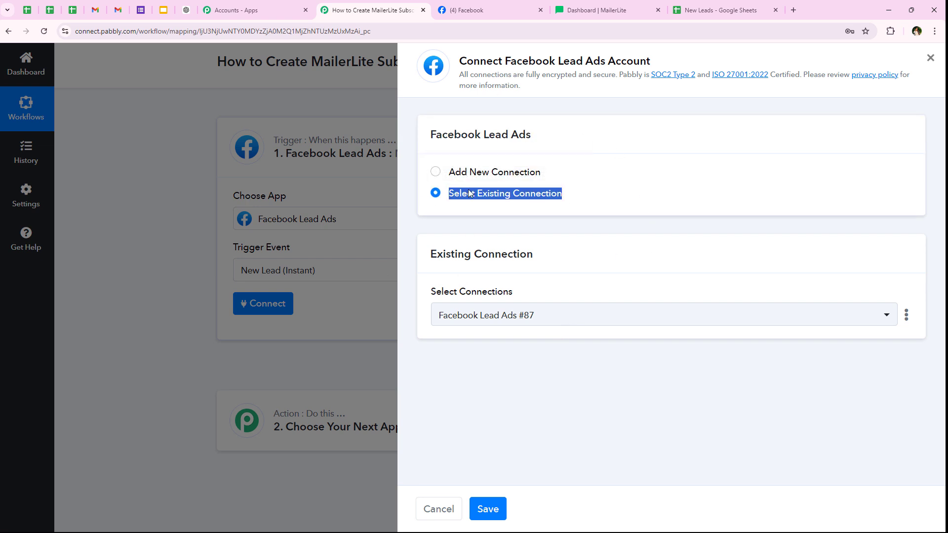
pyautogui.click(548, 191)
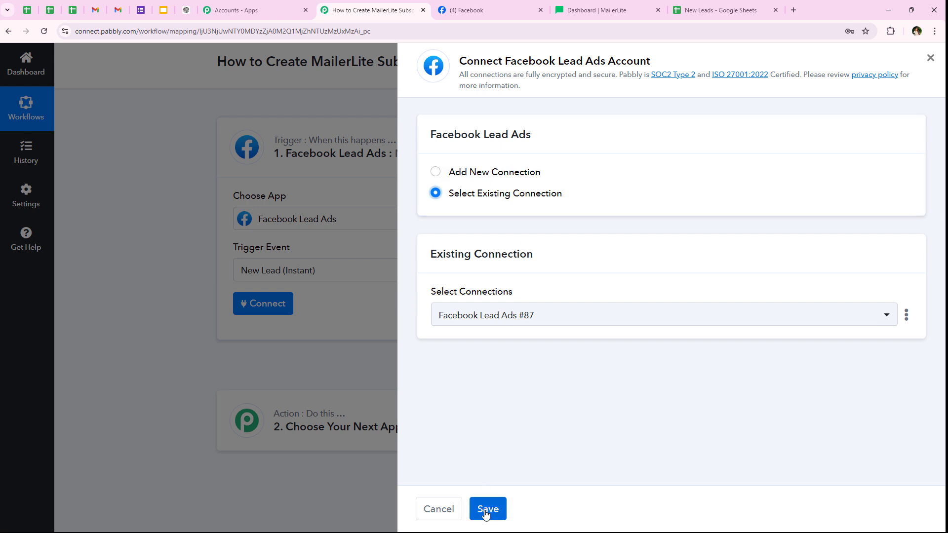
pyautogui.click(461, 174)
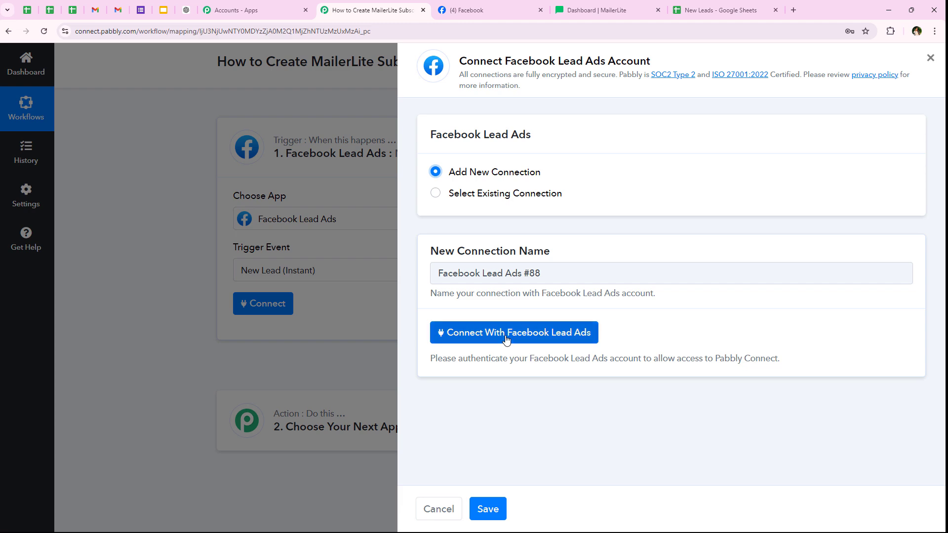
# - Authorise Pabbly with the Facebook account through the Continue prompts
pyautogui.click(506, 339)
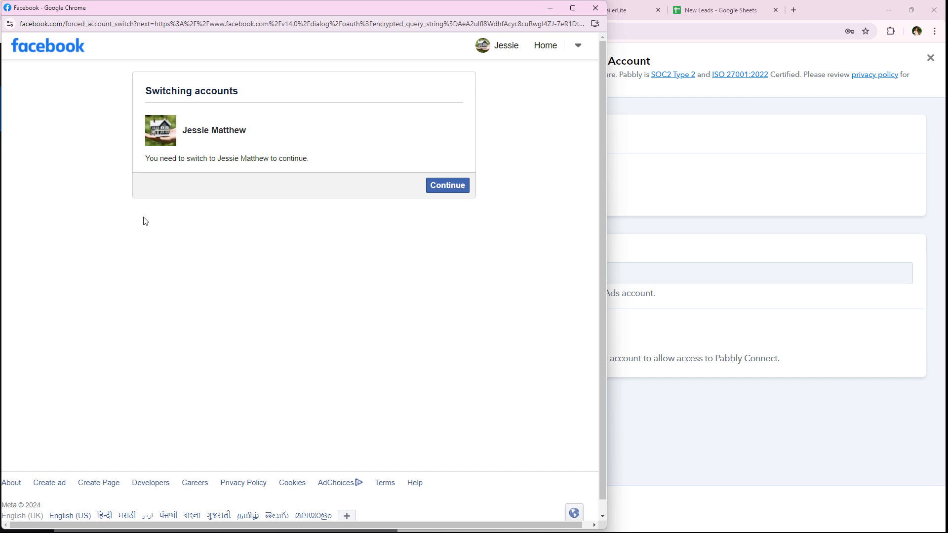
pyautogui.click(444, 192)
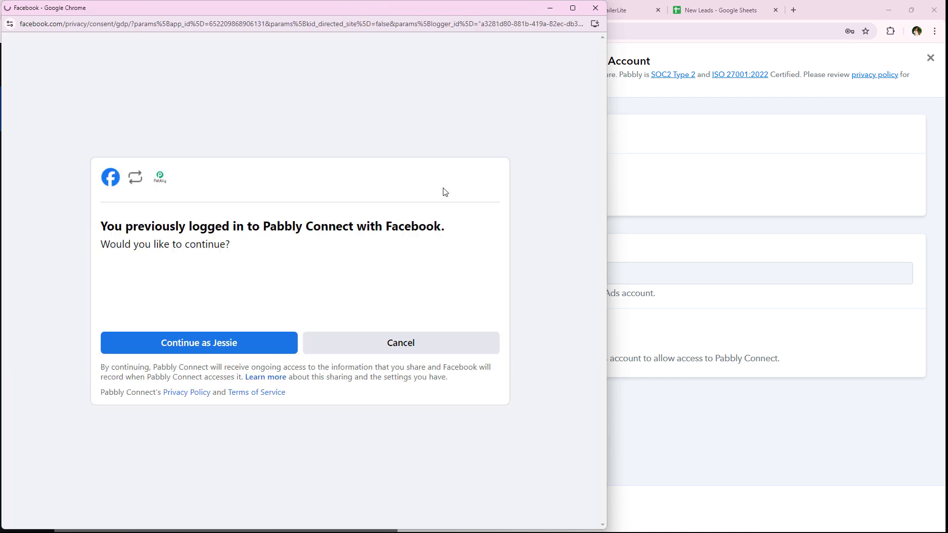
pyautogui.moveTo(243, 226); pyautogui.dragTo(444, 226)
pyautogui.click(74, 248)
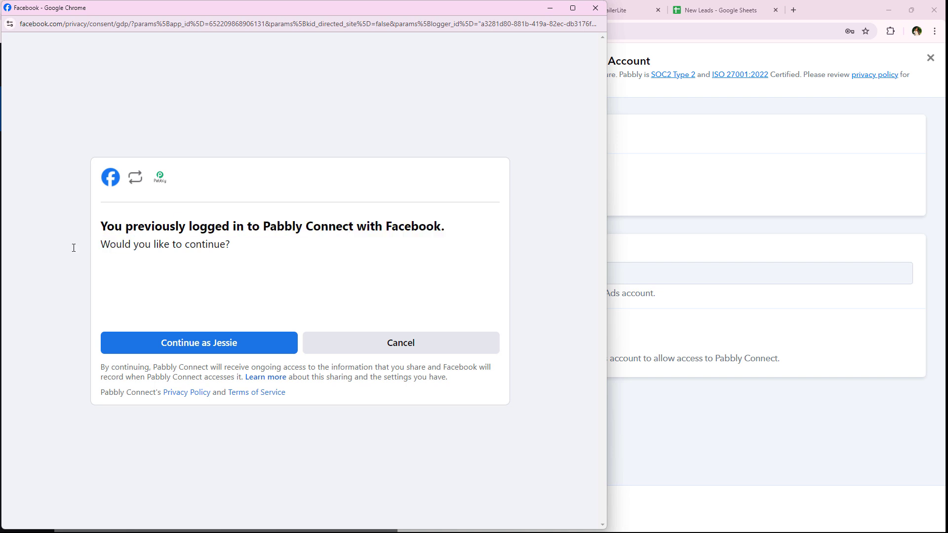
pyautogui.click(154, 350)
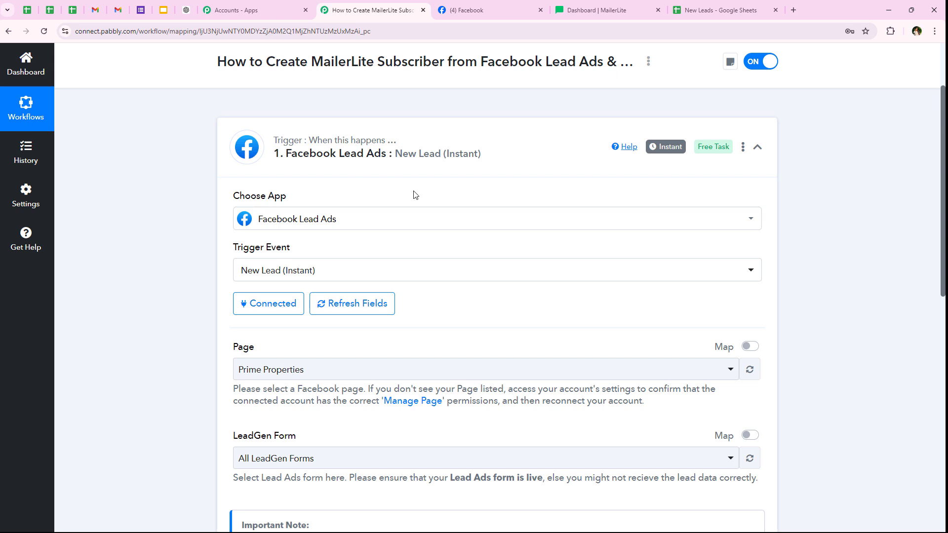
# - Check the NaturalGlow Skincare page name on the Facebook tab against the trigger settings
pyautogui.scroll(-1, 124, 364)
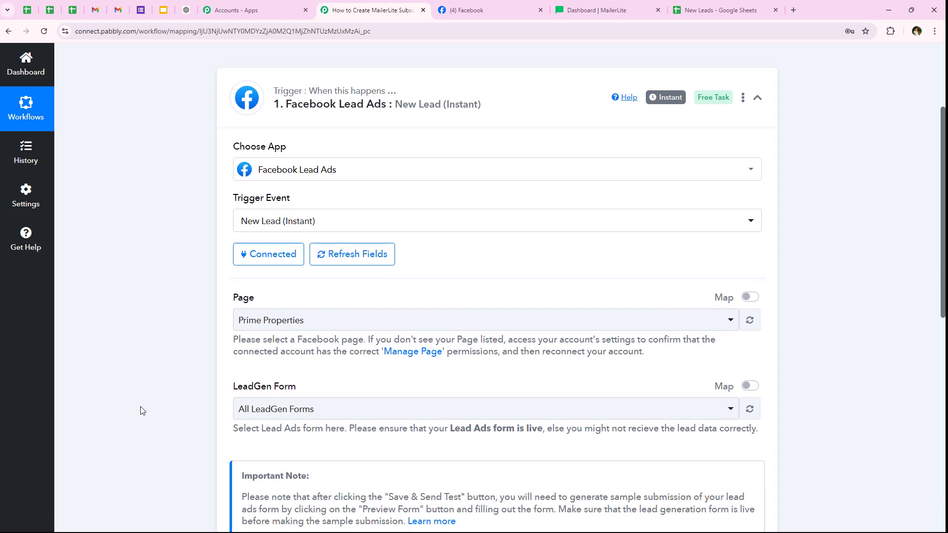
pyautogui.moveTo(225, 296); pyautogui.dragTo(275, 297)
pyautogui.moveTo(228, 386); pyautogui.dragTo(296, 387)
pyautogui.click(96, 335)
pyautogui.click(467, 10)
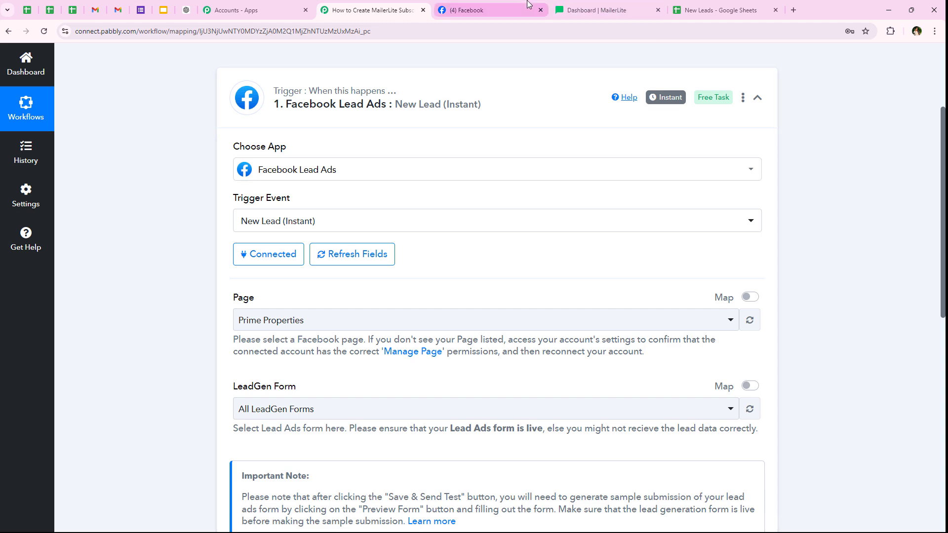
pyautogui.moveTo(345, 375); pyautogui.dragTo(561, 377)
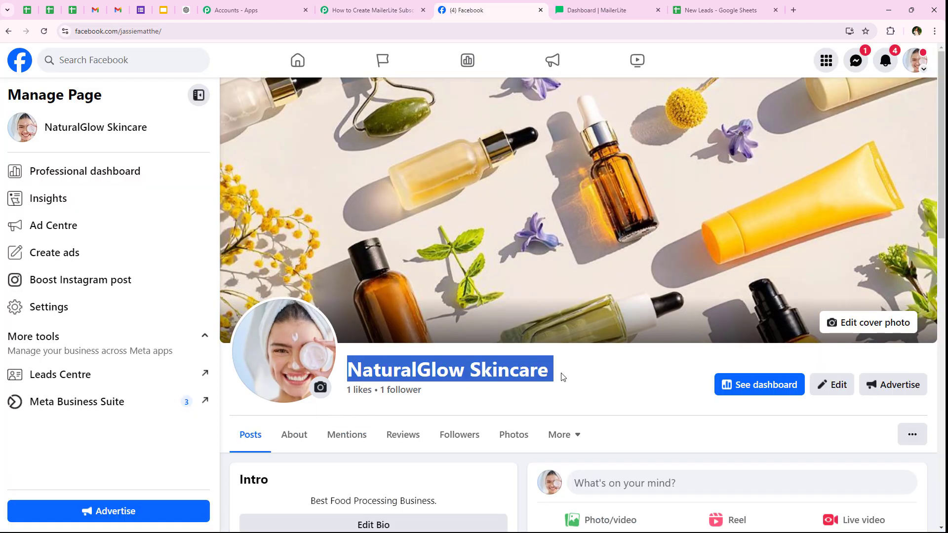
pyautogui.click(392, 380)
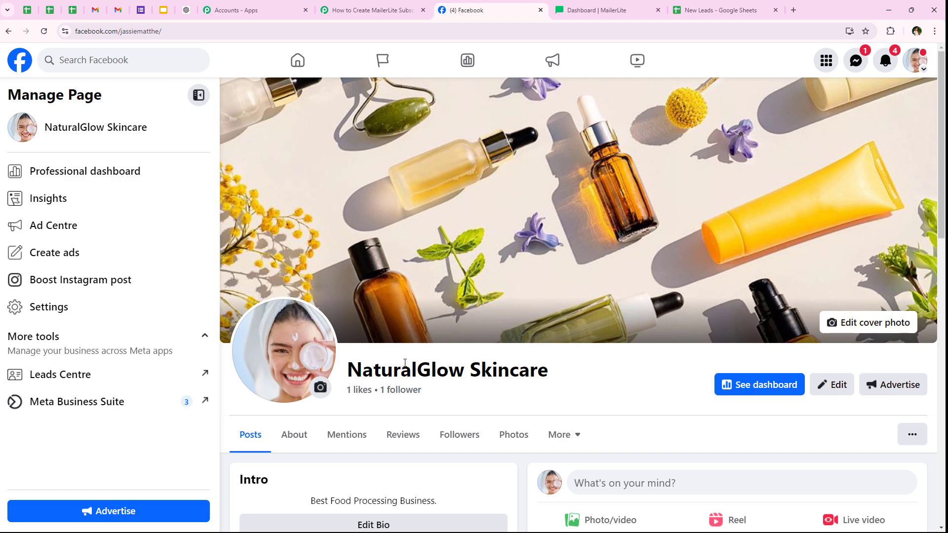
pyautogui.click(387, 7)
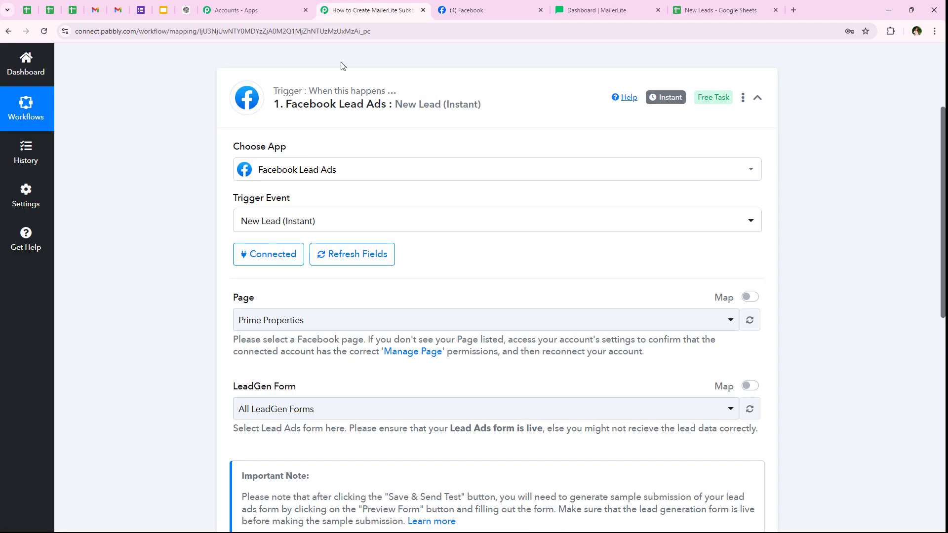
# - Search 'Na' and set the trigger Page to NaturalGlow Skincare
pyautogui.click(262, 321)
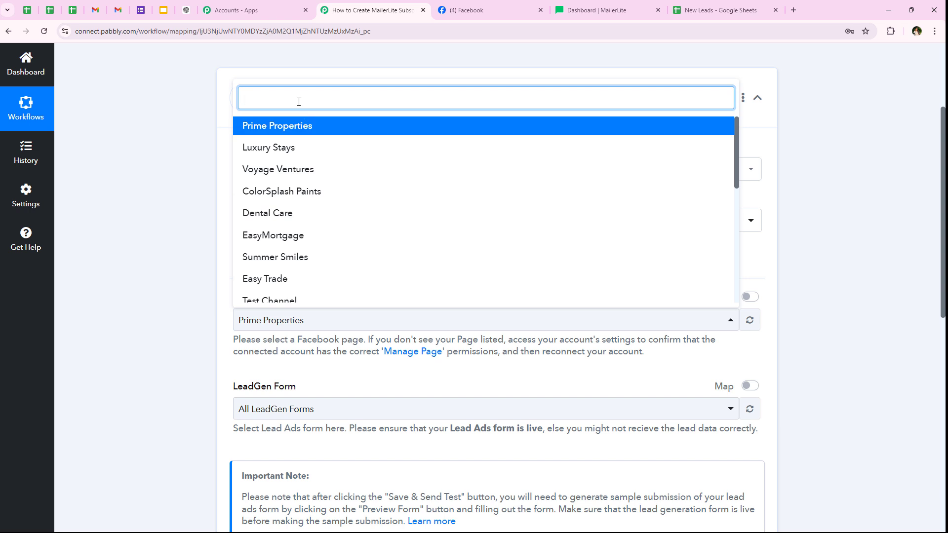
pyautogui.write('Nau')
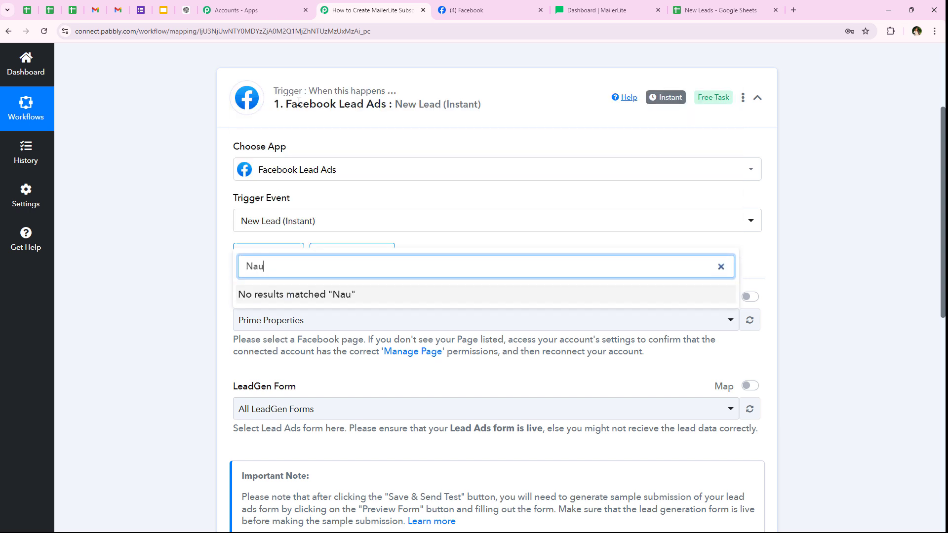
pyautogui.press('BackSpace')
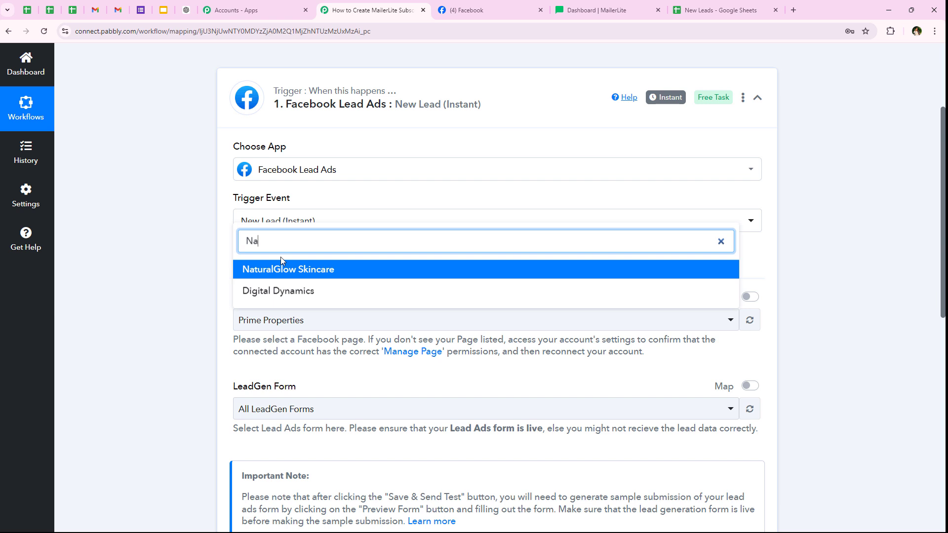
pyautogui.click(282, 269)
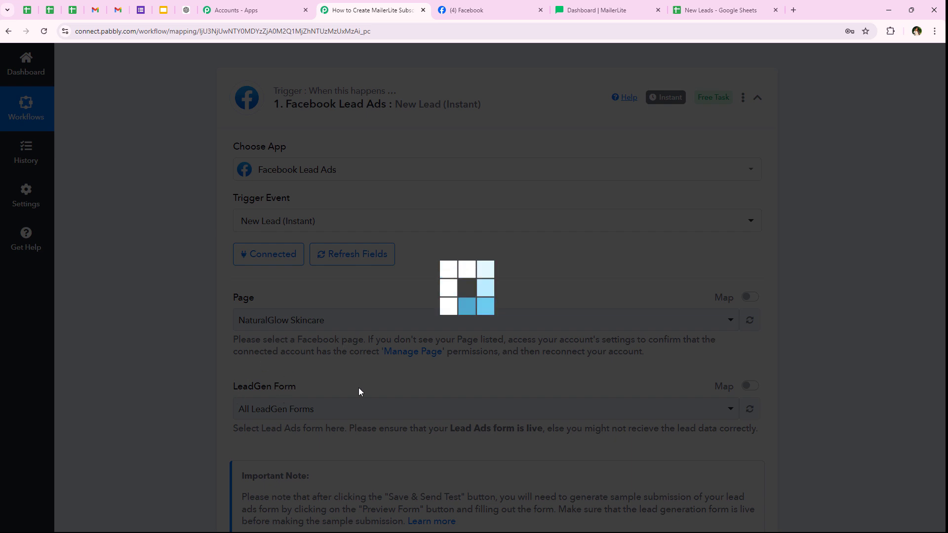
# - Set the trigger's LeadGen Form to Lead ADs Form
pyautogui.scroll(-2, 173, 414)
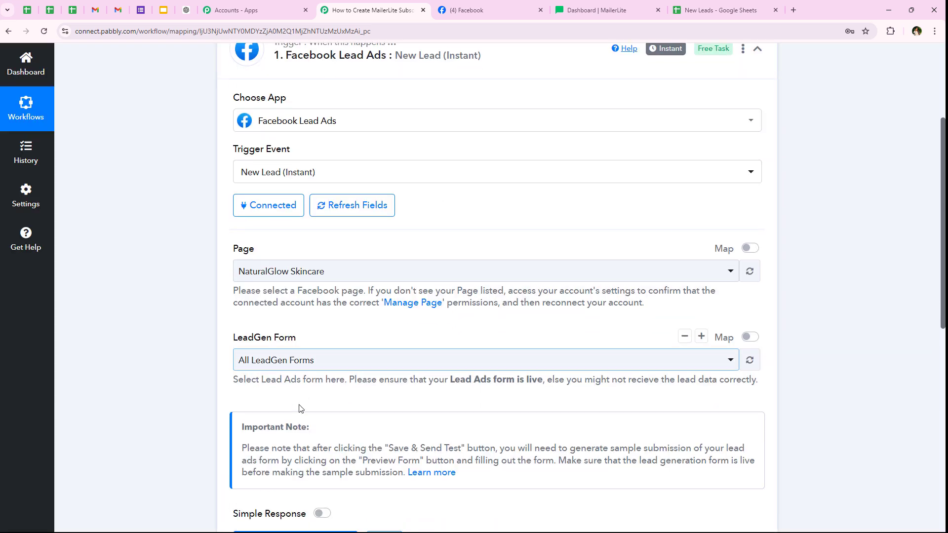
pyautogui.scroll(-1, 147, 318)
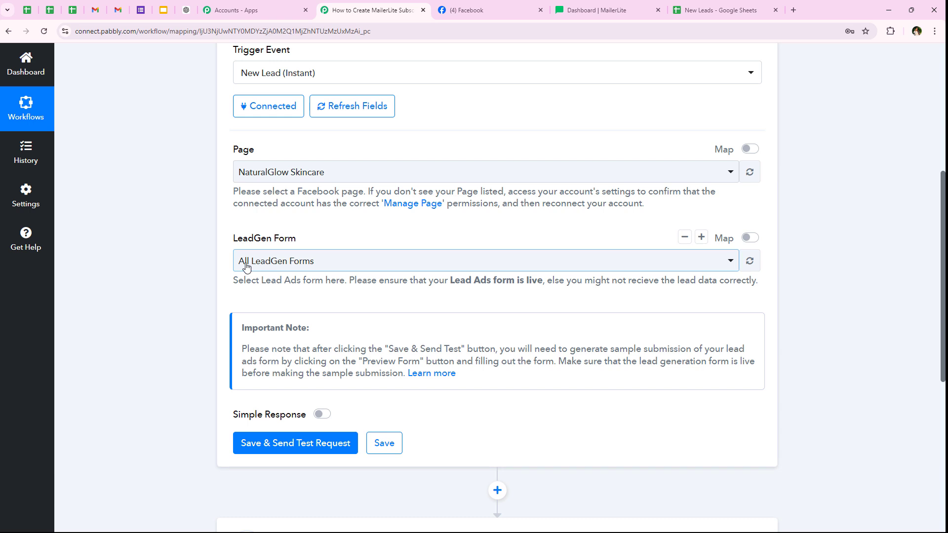
pyautogui.click(247, 261)
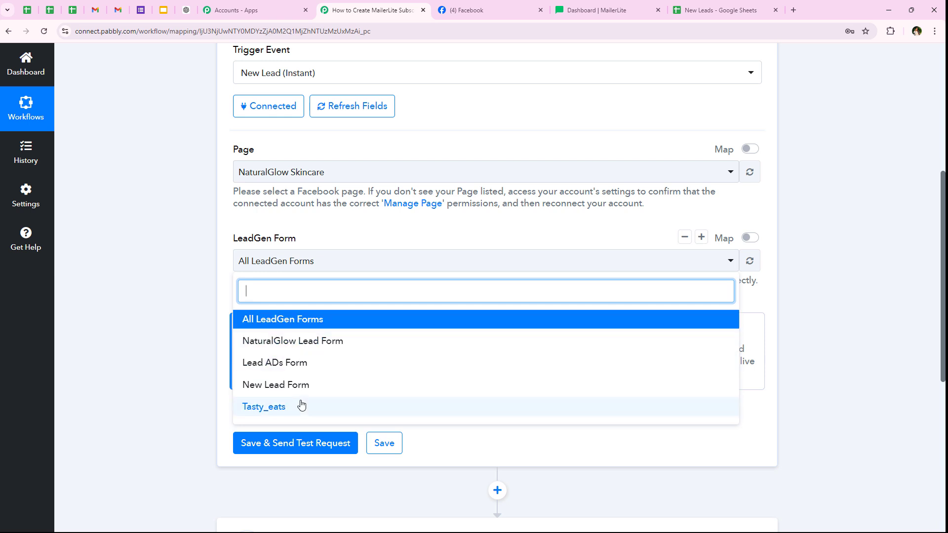
pyautogui.click(300, 363)
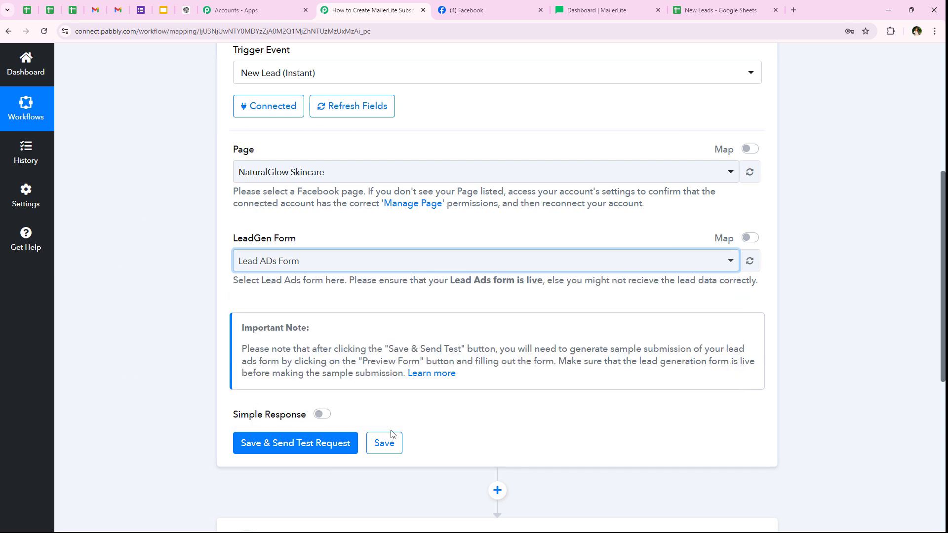
# - Save the trigger with a test request so it awaits a lead, and open a new tab
pyautogui.click(256, 438)
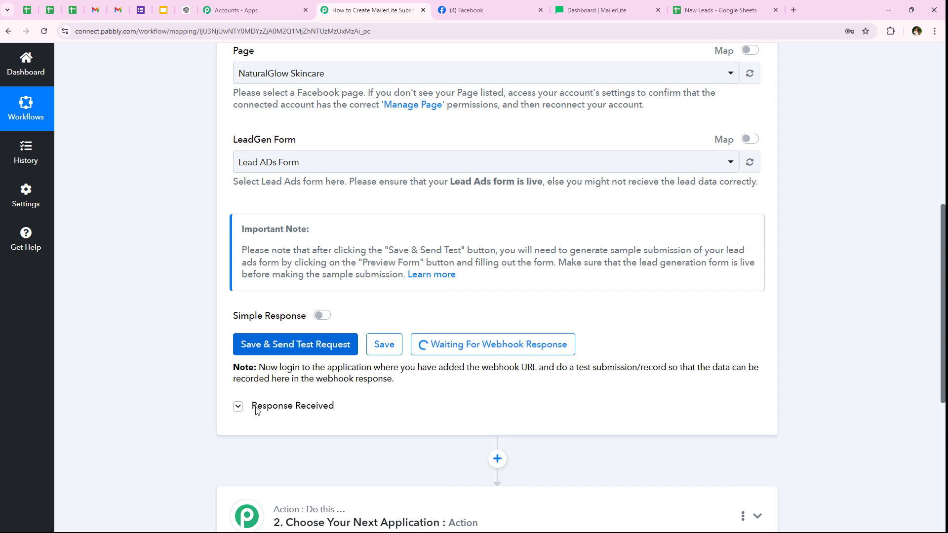
pyautogui.moveTo(556, 369); pyautogui.dragTo(667, 367)
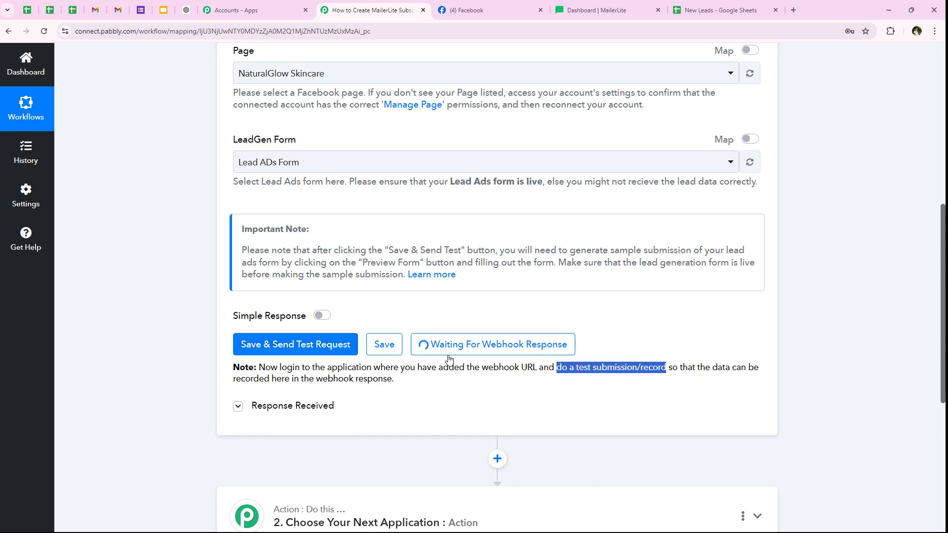
pyautogui.middleClick(140, 343)
pyautogui.scroll(1, 139, 343)
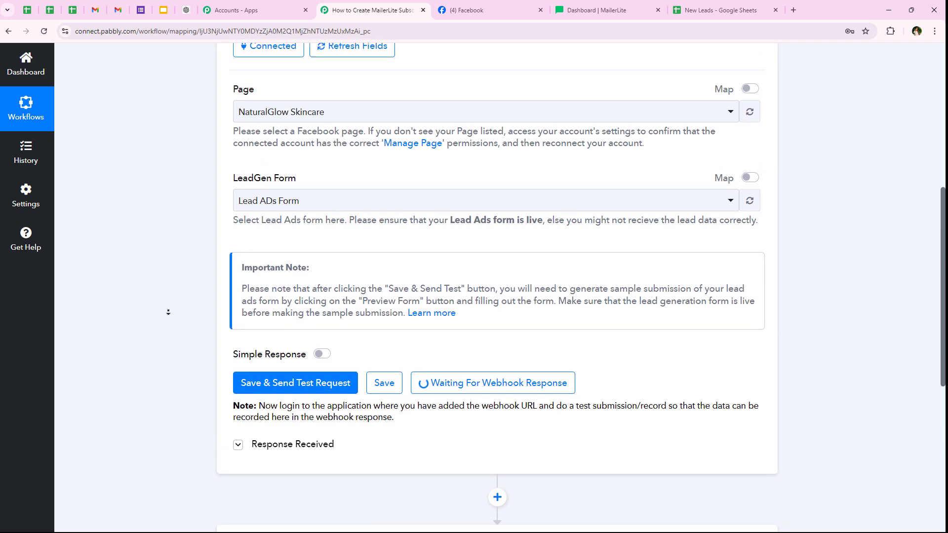
pyautogui.scroll(-5, 168, 316)
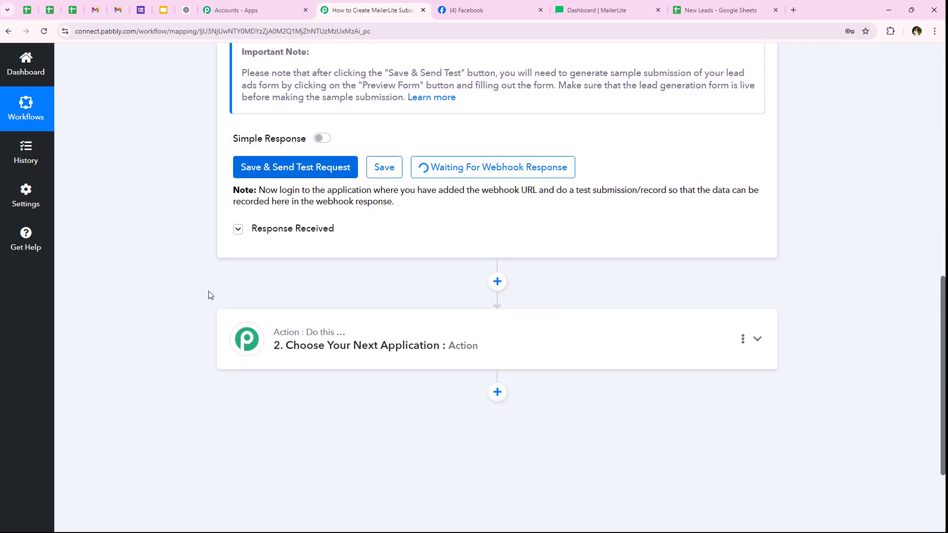
pyautogui.click(793, 10)
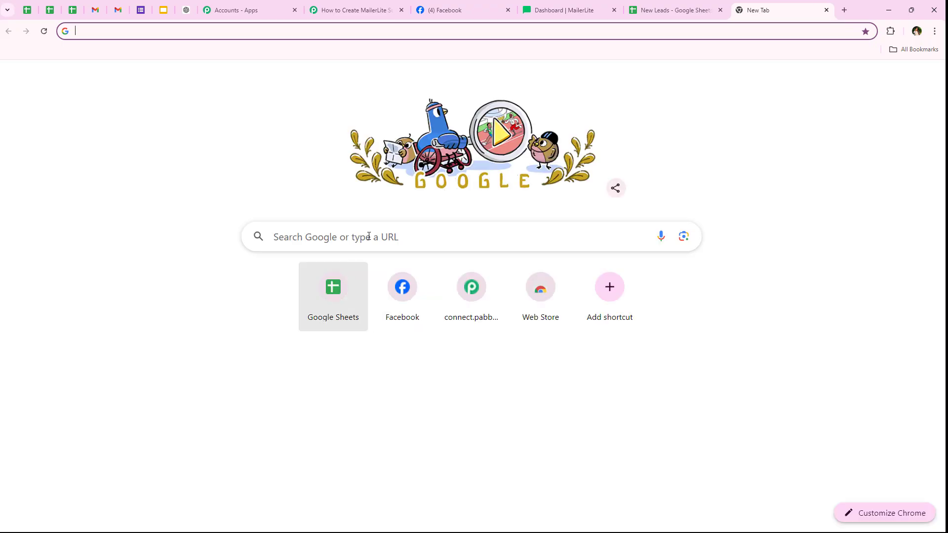
# - Search 'meta for developers' and open the developers.facebook.com site
pyautogui.write('Me')
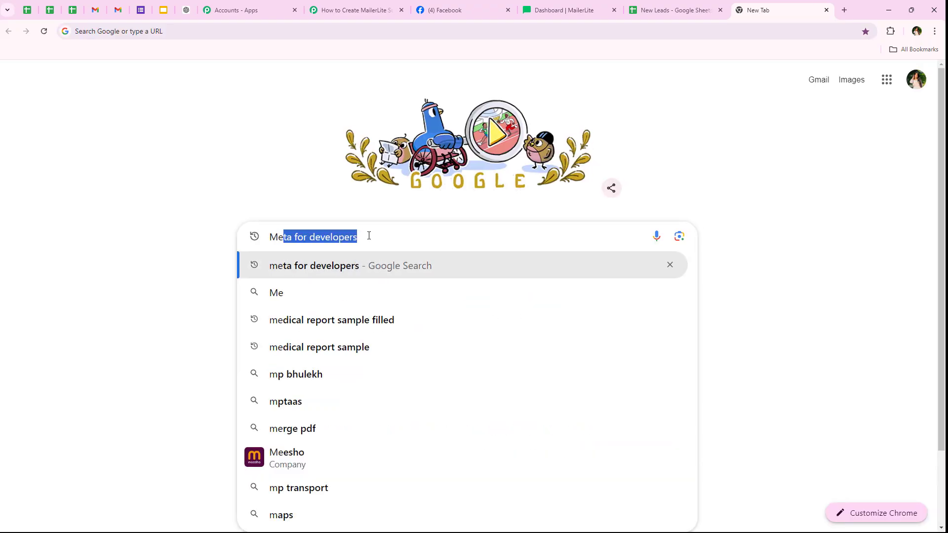
pyautogui.write('ta For')
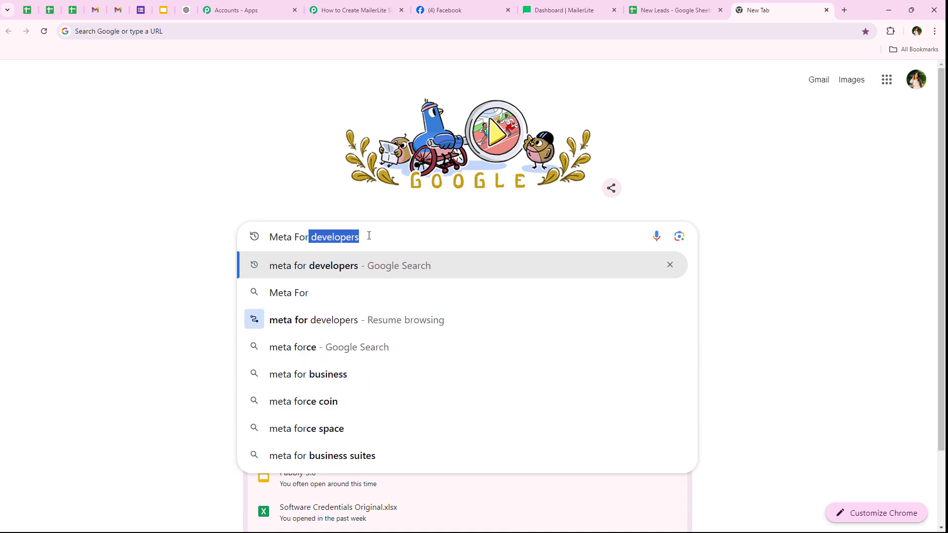
pyautogui.press('Return')
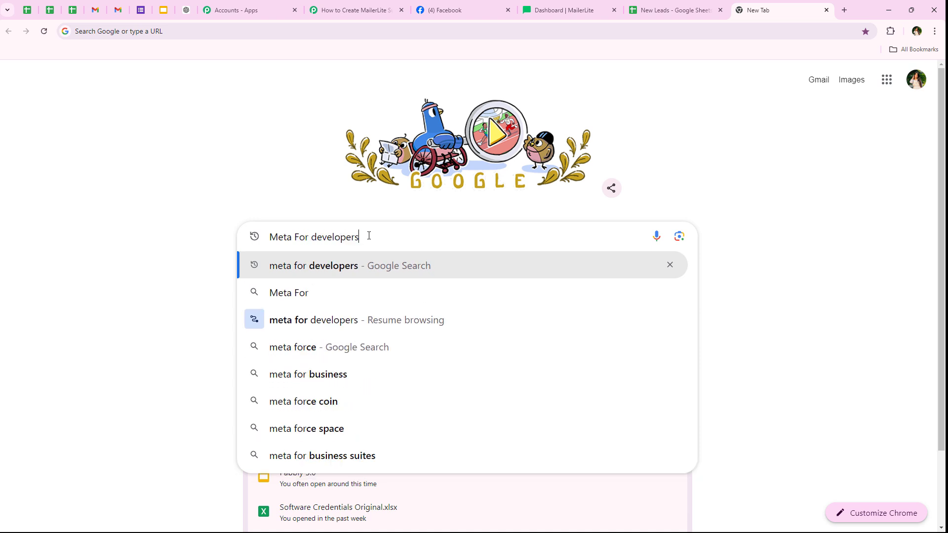
pyautogui.click(129, 178)
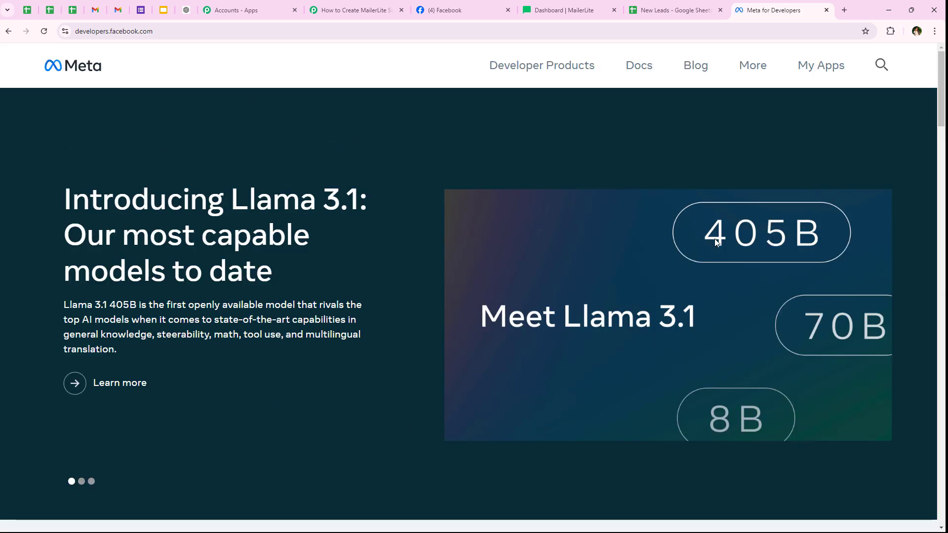
# - Go to More > Tools and open the Lead Ads Testing Tool
pyautogui.click(755, 66)
pyautogui.click(577, 192)
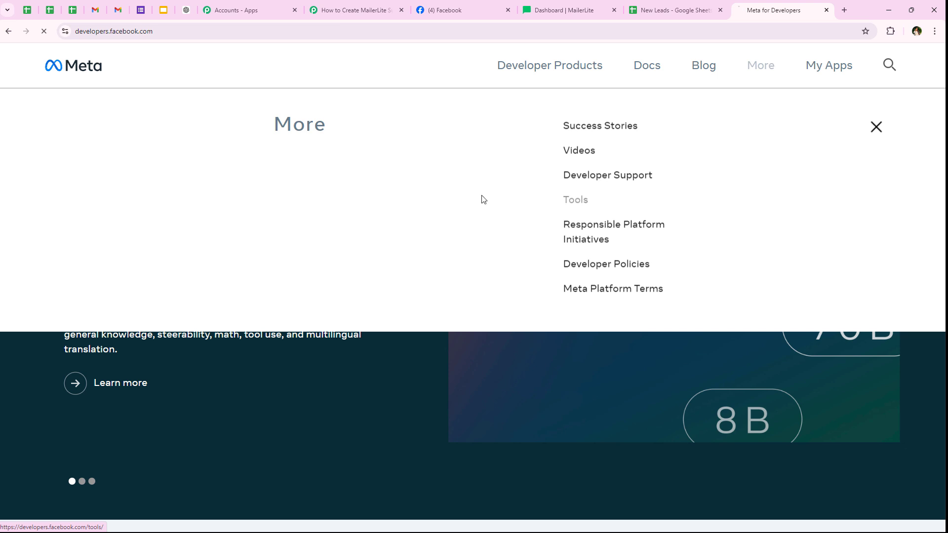
pyautogui.scroll(-5, 298, 311)
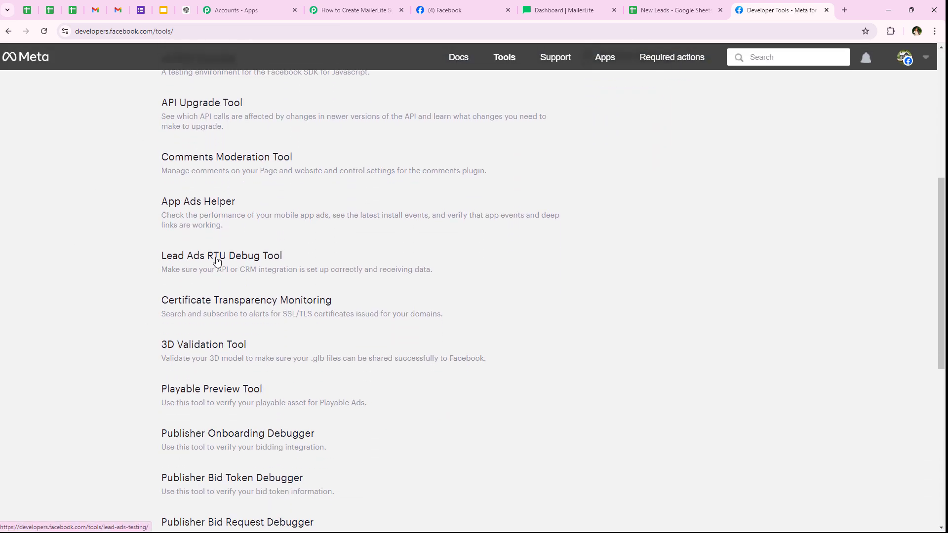
pyautogui.click(235, 265)
pyautogui.moveTo(144, 88); pyautogui.dragTo(225, 145)
pyautogui.click(184, 197)
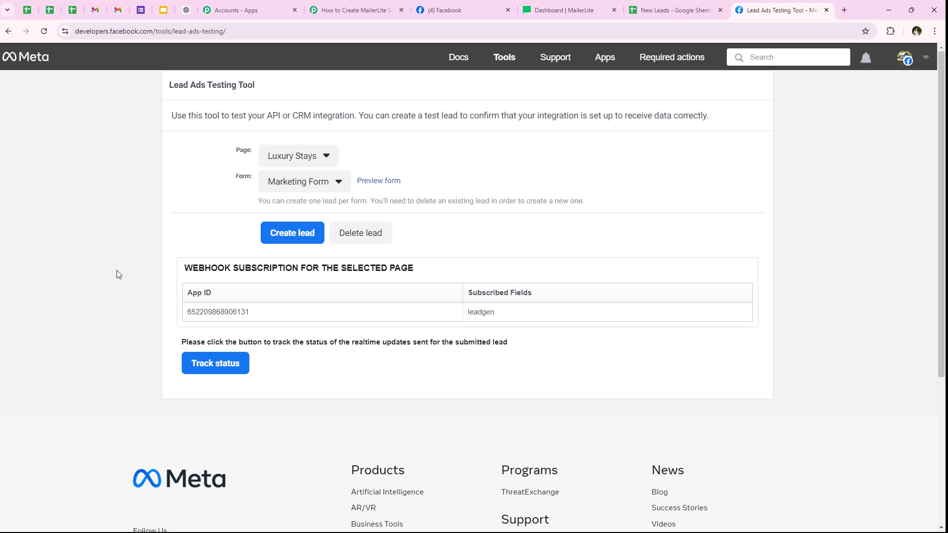
pyautogui.moveTo(242, 149); pyautogui.dragTo(252, 178)
# - Select the NaturalGlow Skincare page and Lead ADs Form, then preview the form
pyautogui.click(352, 9)
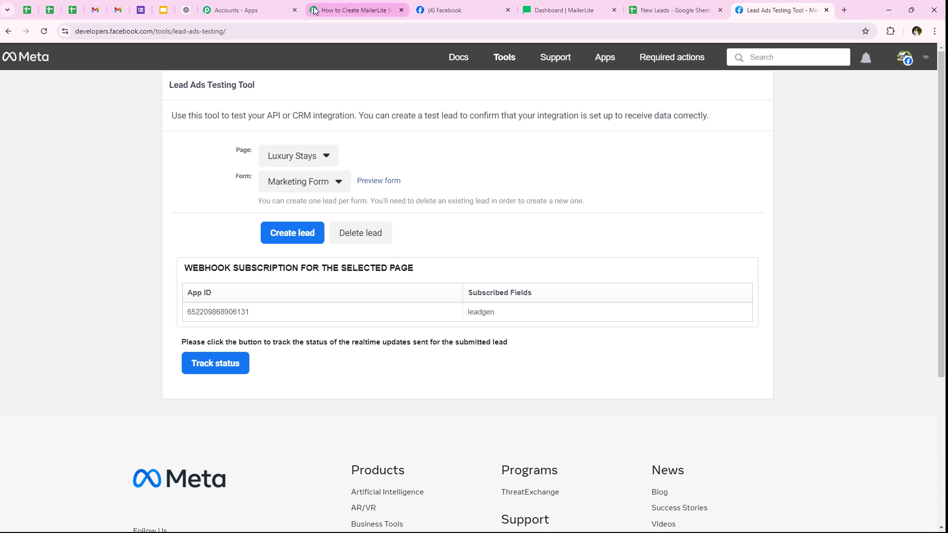
pyautogui.scroll(6, 330, 155)
pyautogui.scroll(-4, 324, 179)
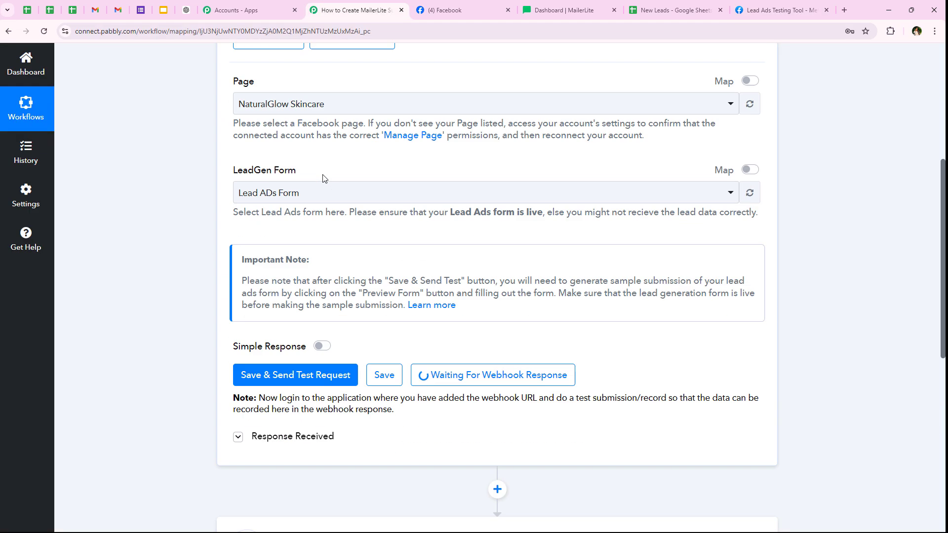
pyautogui.click(780, 10)
pyautogui.click(317, 159)
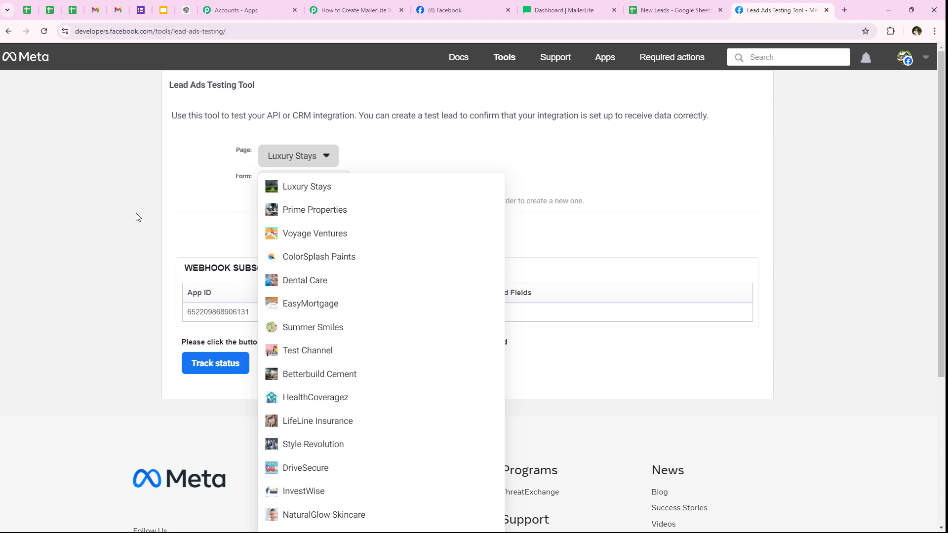
pyautogui.scroll(-2, 315, 340)
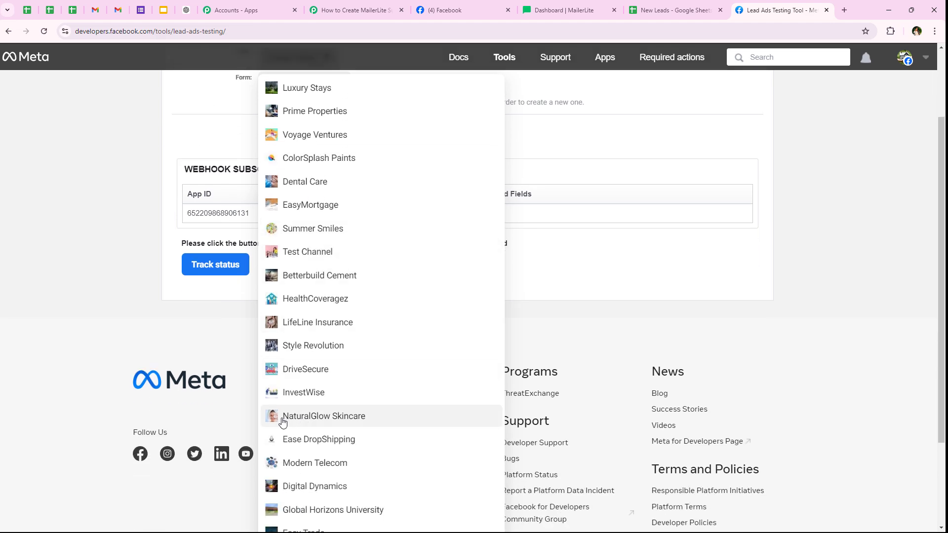
pyautogui.click(385, 416)
pyautogui.click(302, 182)
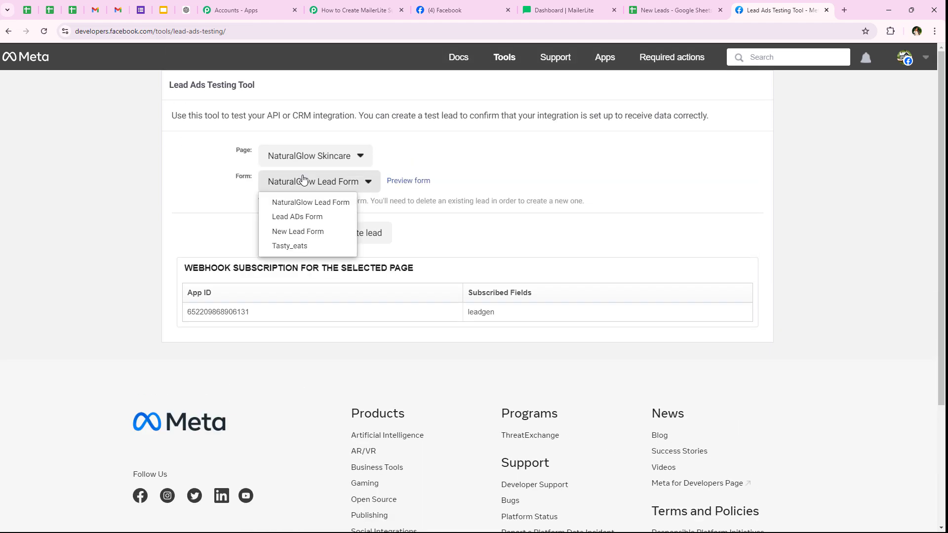
pyautogui.click(275, 217)
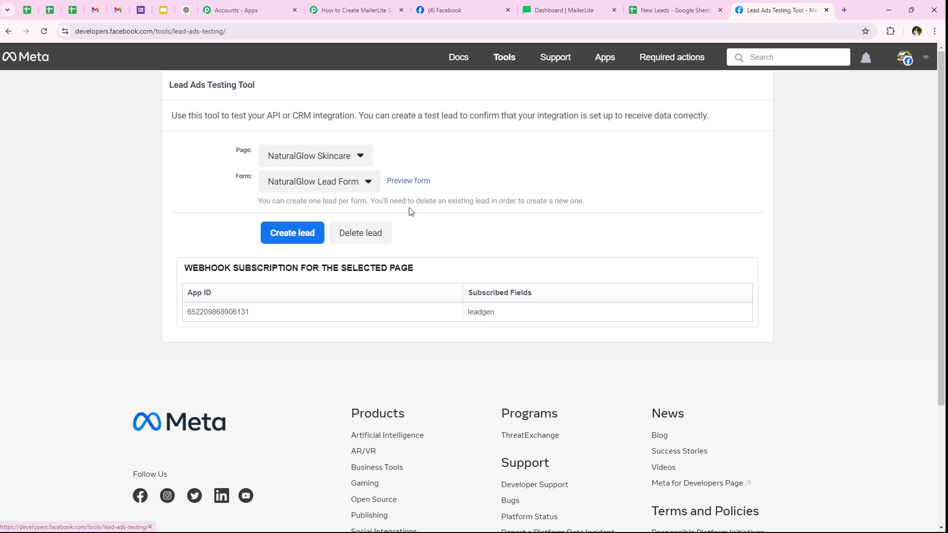
pyautogui.click(389, 182)
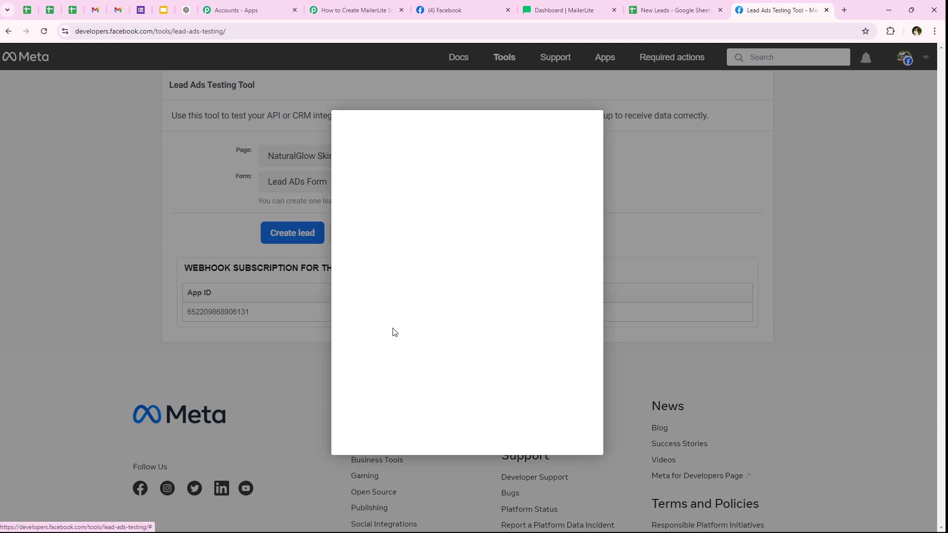
# - Answer the form with skin type Oily and skincare concern Oiliness
pyautogui.scroll(-2, 274, 257)
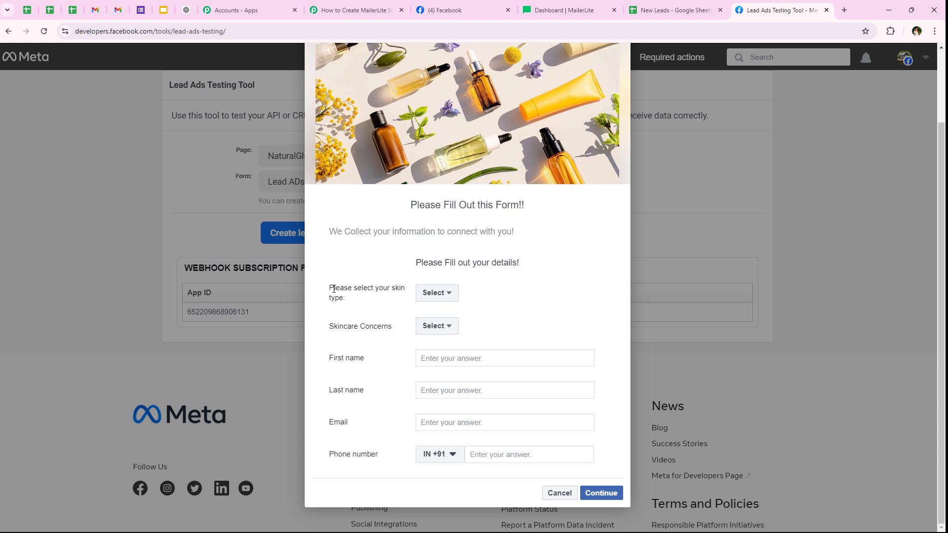
pyautogui.moveTo(329, 290); pyautogui.dragTo(353, 302)
pyautogui.click(435, 292)
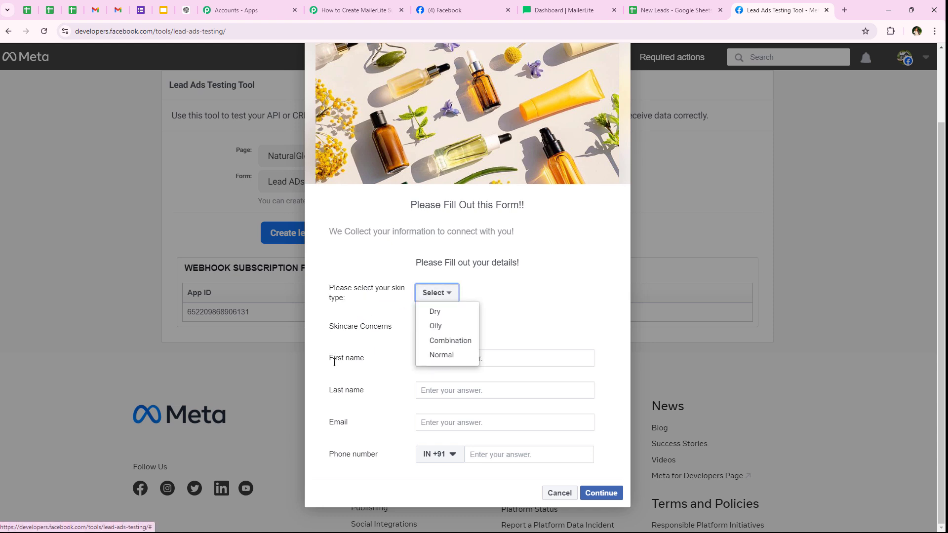
pyautogui.click(420, 326)
pyautogui.scroll(2, 340, 390)
pyautogui.moveTo(329, 414); pyautogui.dragTo(400, 421)
pyautogui.click(434, 412)
pyautogui.scroll(-1, 495, 413)
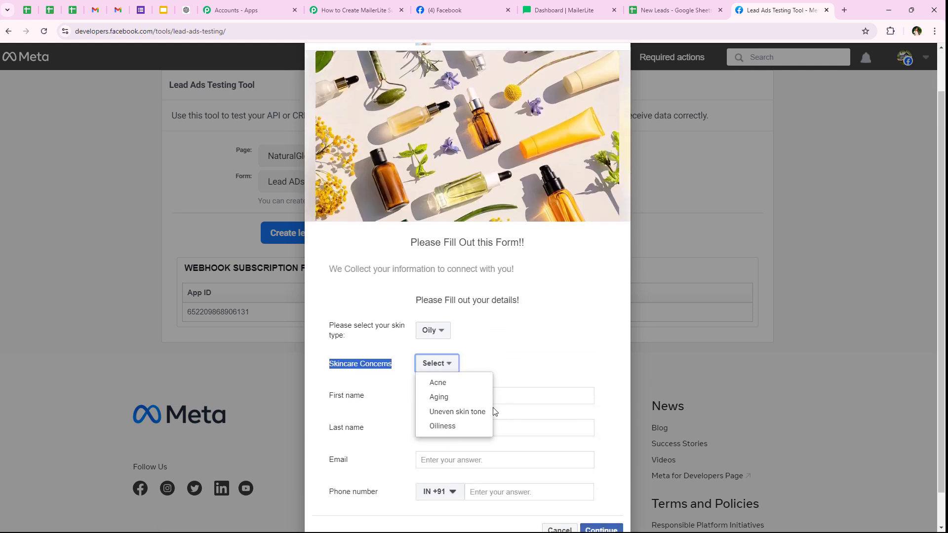
pyautogui.click(447, 430)
pyautogui.click(367, 403)
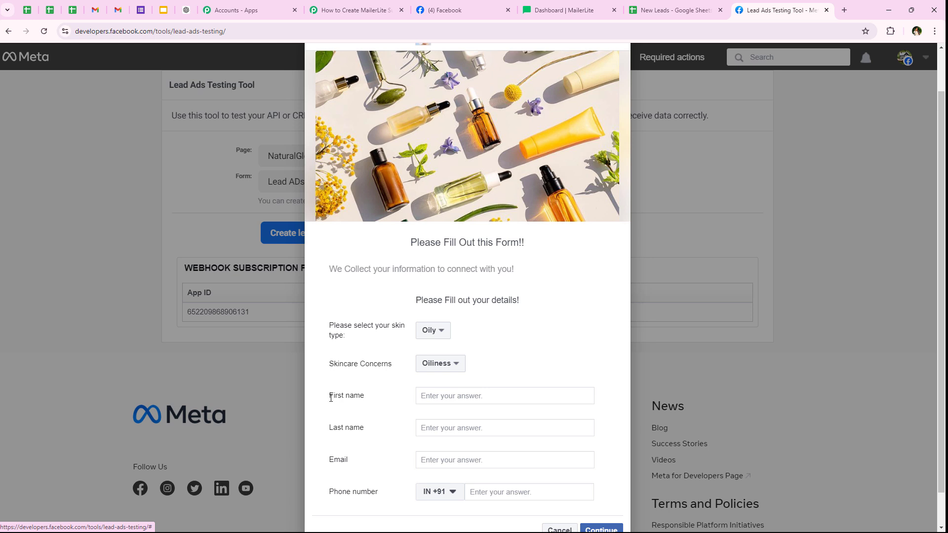
# - Fill in the first name, last name, email address and phone number fields
pyautogui.click(458, 397)
pyautogui.write('D')
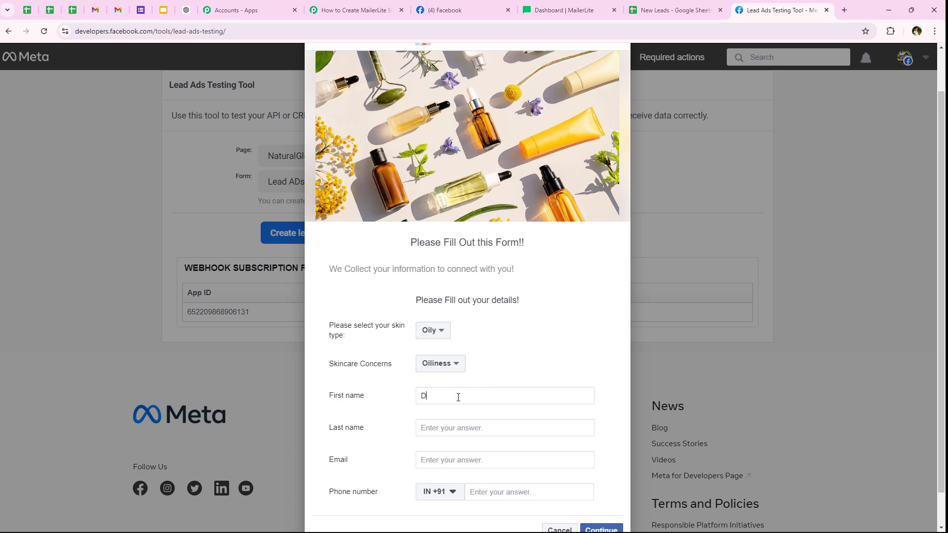
pyautogui.click(450, 430)
pyautogui.write('L')
pyautogui.scroll(1, 450, 430)
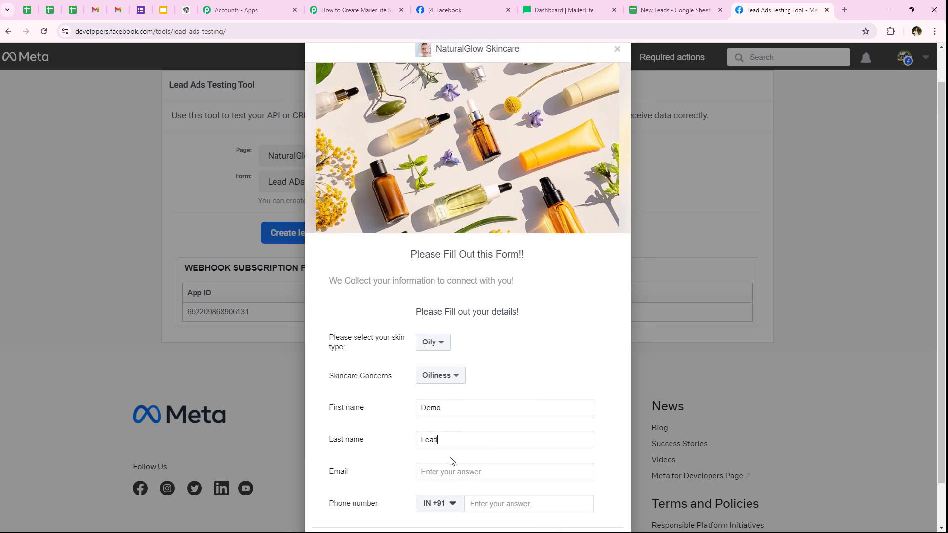
pyautogui.scroll(-2, 434, 434)
pyautogui.click(462, 421)
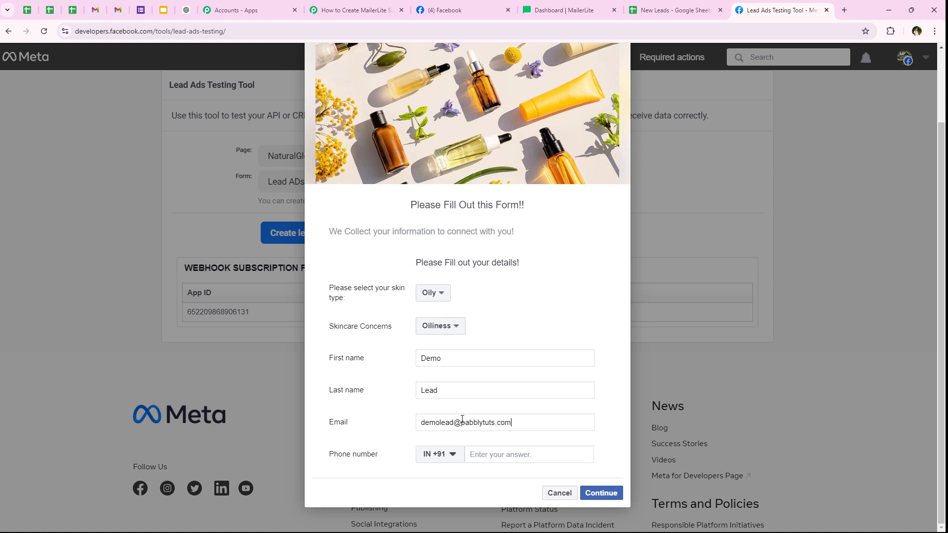
pyautogui.click(510, 458)
pyautogui.write('77777 77777')
# - Continue past the terms page and submit the test lead
pyautogui.click(592, 494)
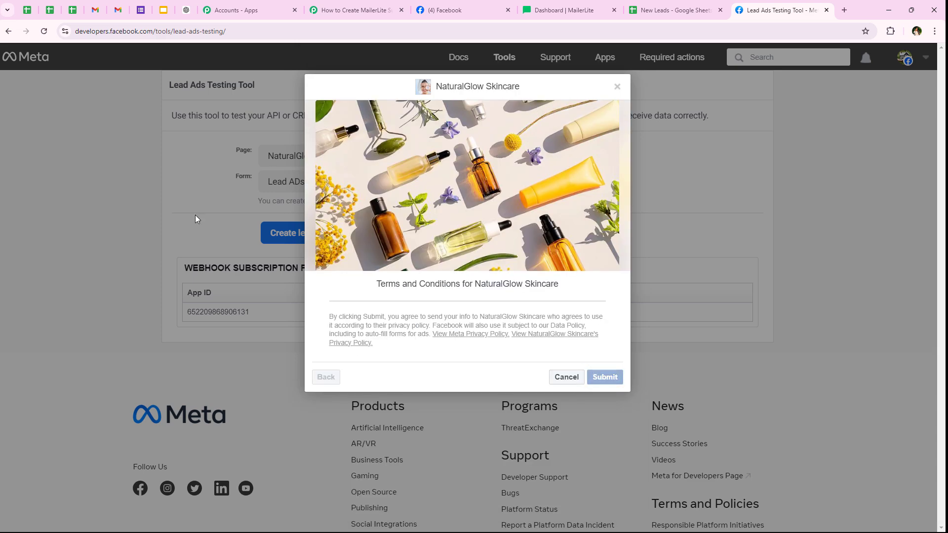
pyautogui.click(591, 378)
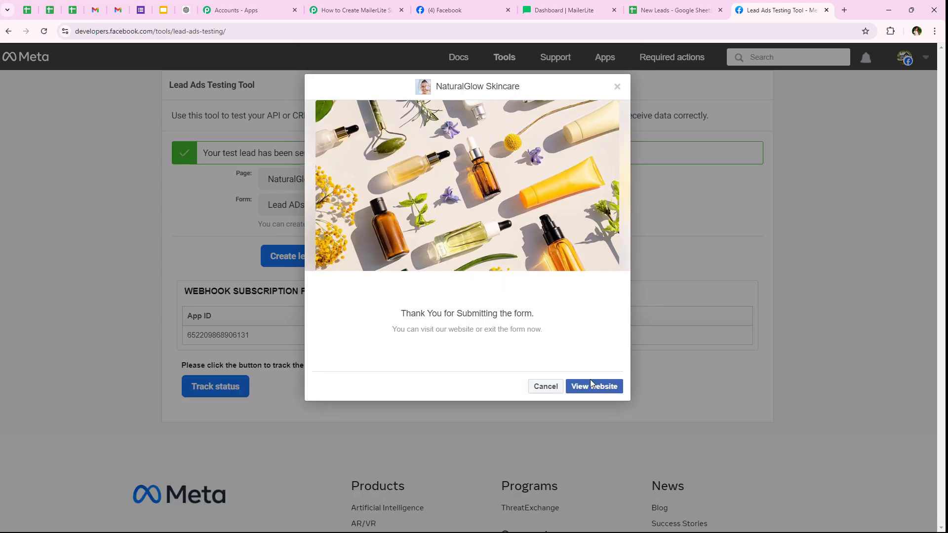
pyautogui.moveTo(203, 158); pyautogui.dragTo(313, 164)
pyautogui.click(137, 210)
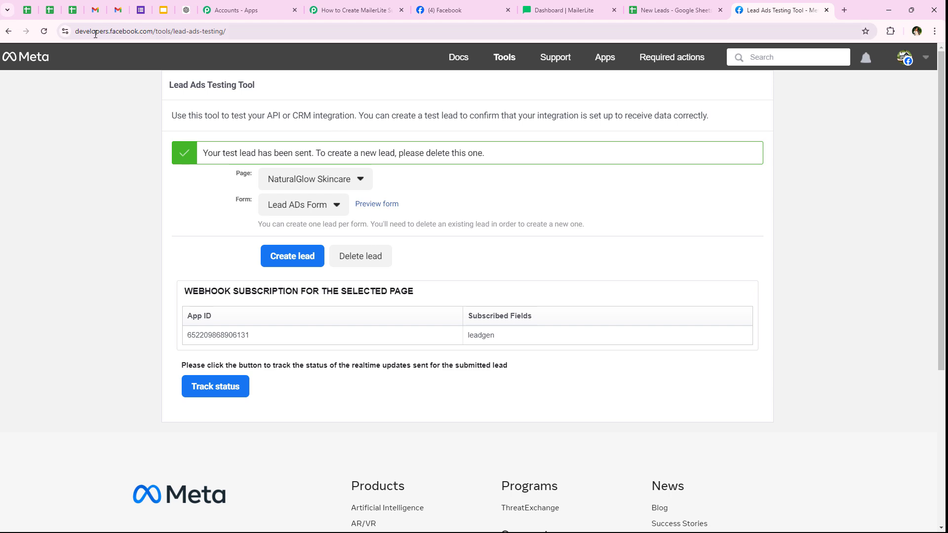
# - Review the captured test lead in Response A: skin type oily, concern oiliness, first name, email and phone
pyautogui.click(315, 10)
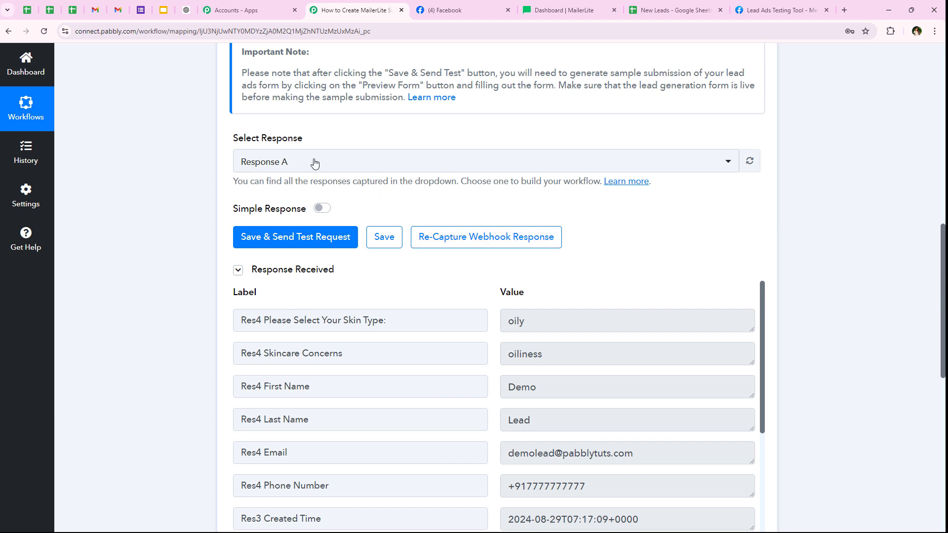
pyautogui.scroll(-3, 141, 285)
pyautogui.click(561, 165)
pyautogui.click(574, 207)
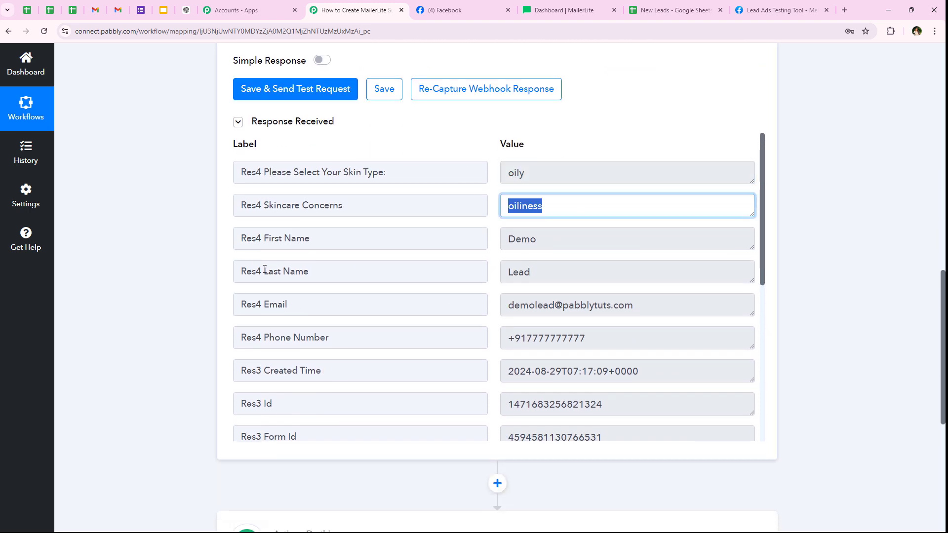
pyautogui.click(564, 241)
pyautogui.press('Tab')
pyautogui.press('Tab')
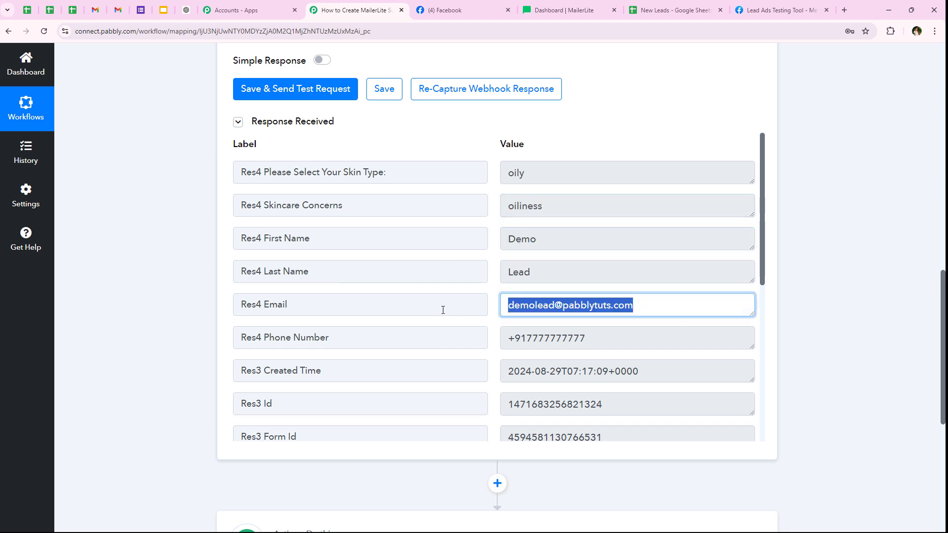
pyautogui.press('Tab')
pyautogui.click(127, 346)
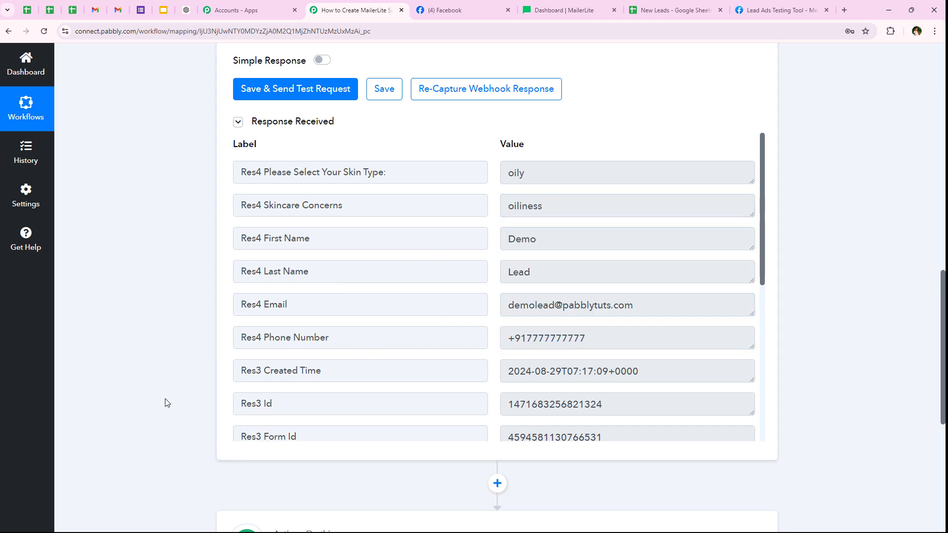
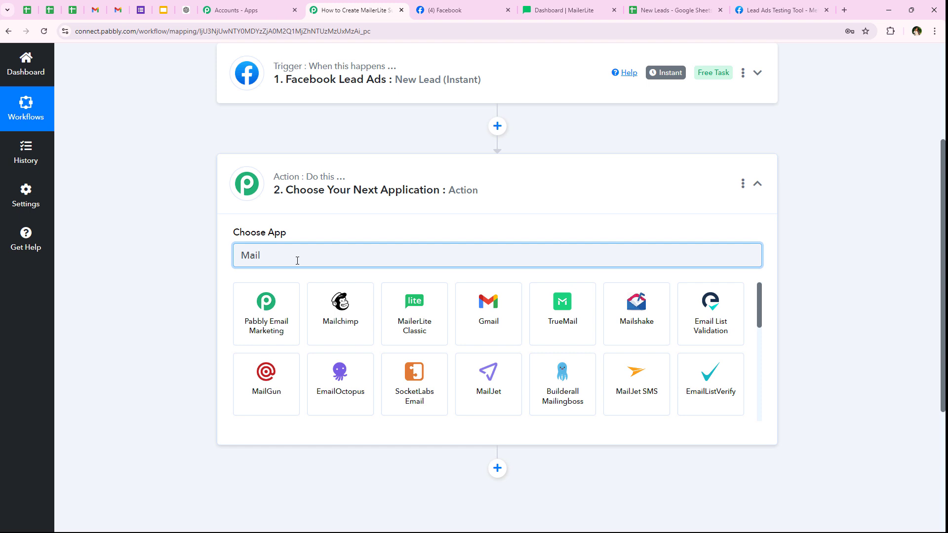
# - Set the action to MailerLite's Create Or Update Subscriber event and start connecting the account
pyautogui.write('er')
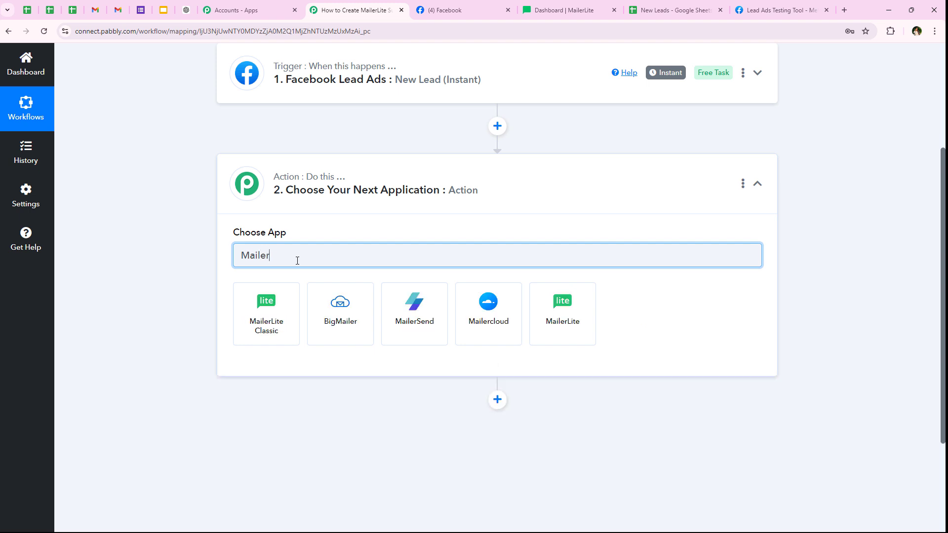
pyautogui.write('Lit')
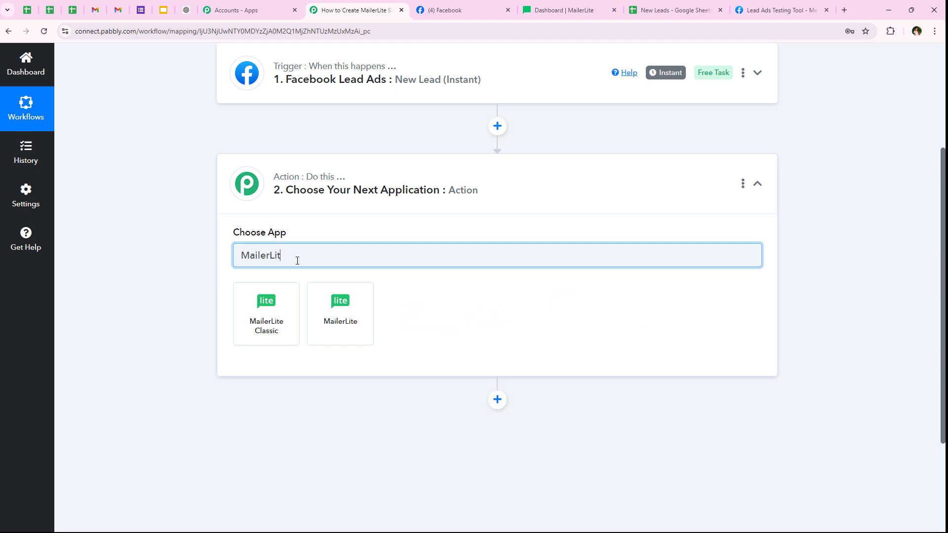
pyautogui.click(332, 317)
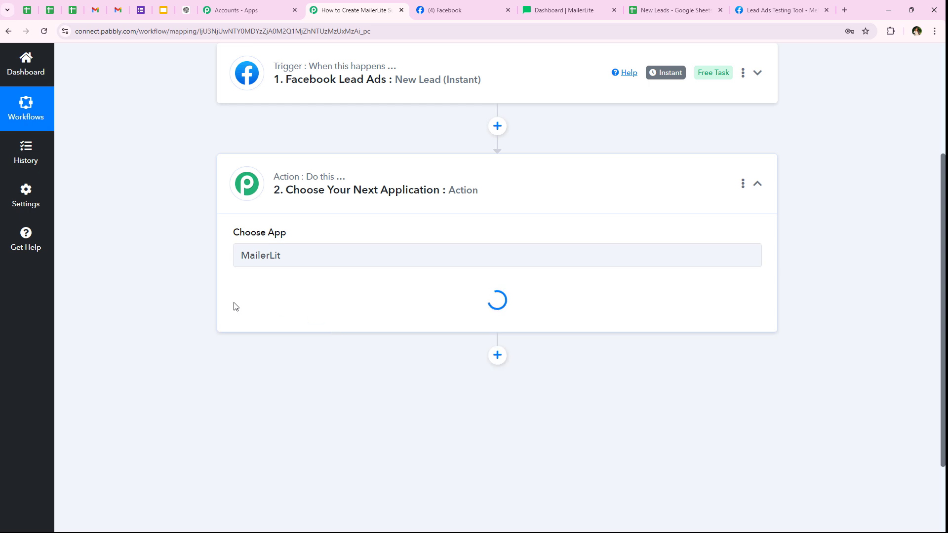
pyautogui.moveTo(226, 295); pyautogui.dragTo(294, 292)
pyautogui.click(276, 307)
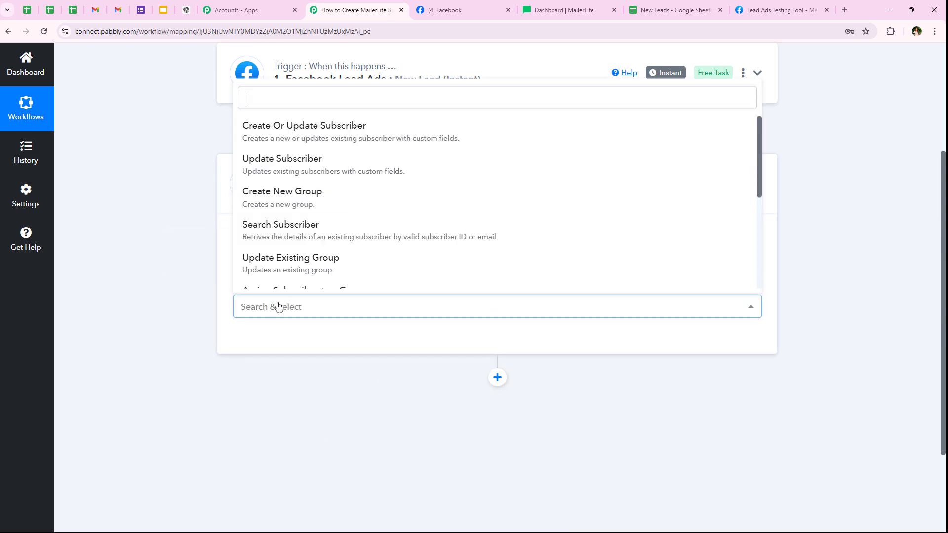
pyautogui.click(250, 121)
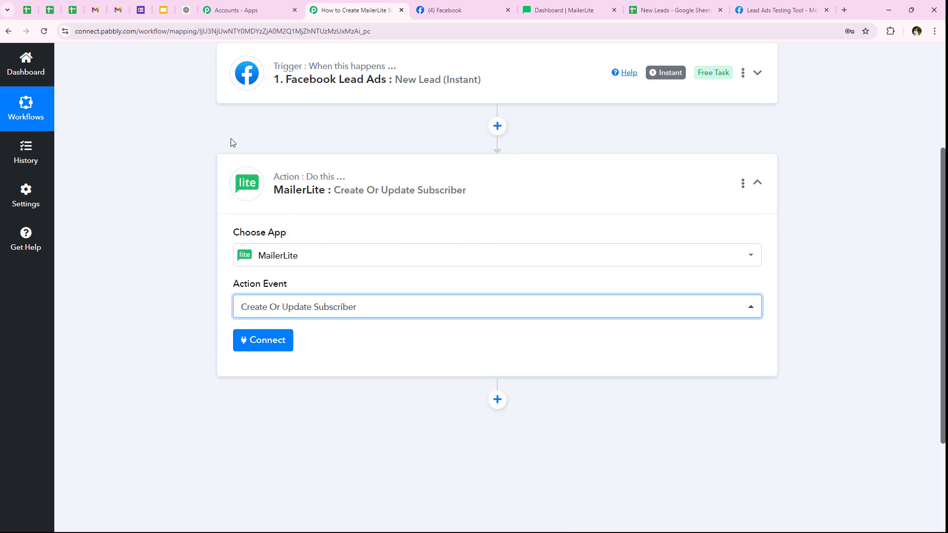
pyautogui.click(237, 338)
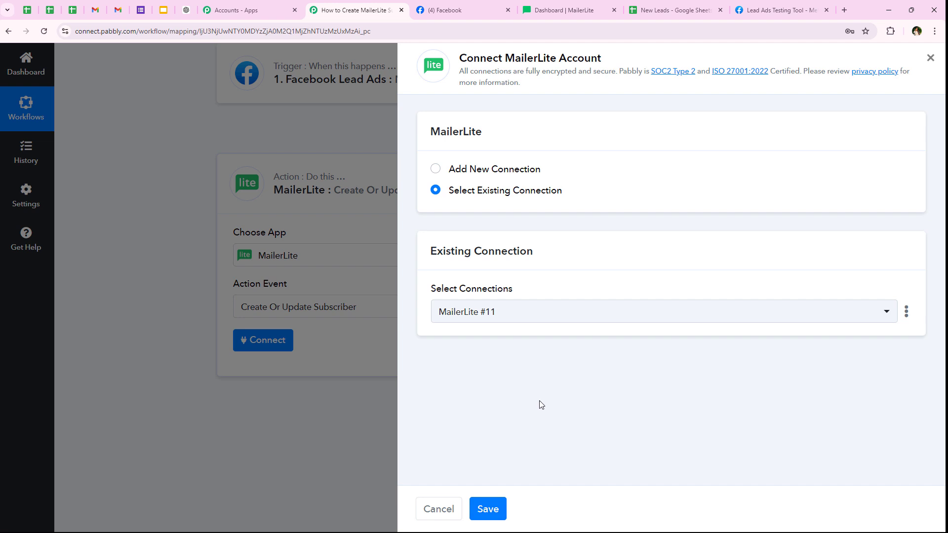
# - Choose Add New Connection for MailerLite and go to the MailerLite dashboard for a token
pyautogui.click(518, 174)
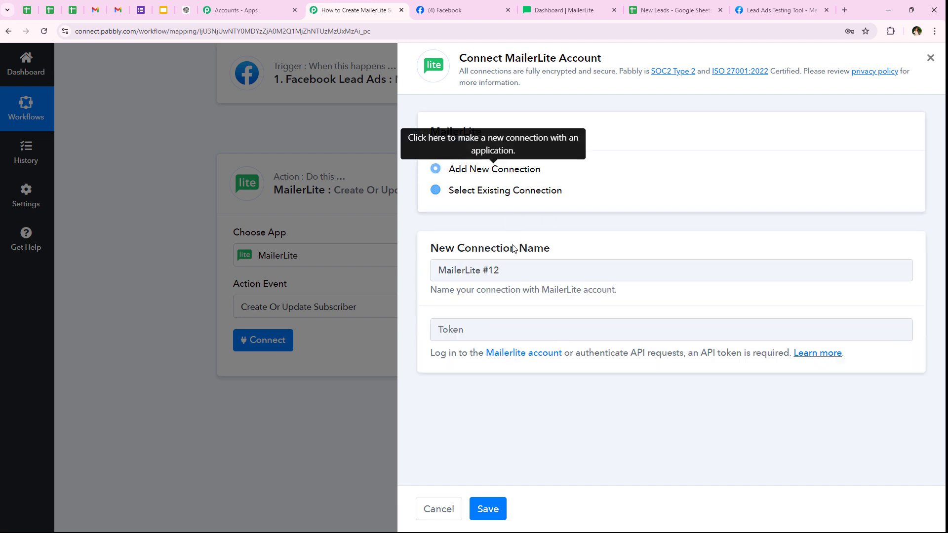
pyautogui.click(471, 331)
pyautogui.click(629, 389)
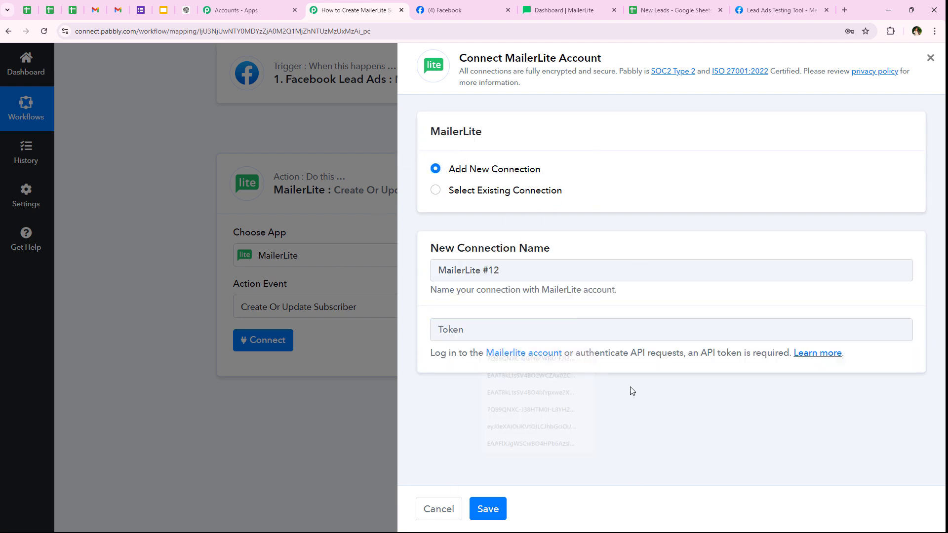
pyautogui.moveTo(419, 365); pyautogui.dragTo(840, 353)
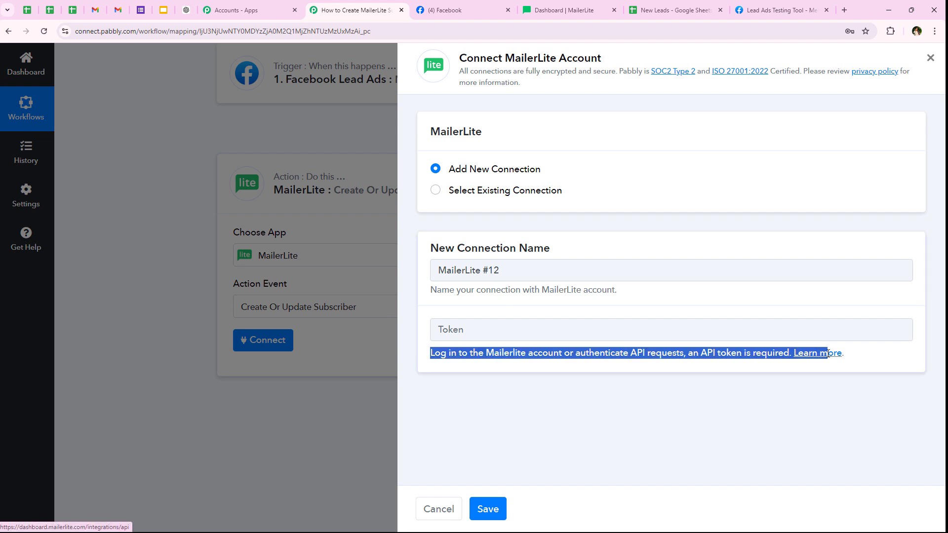
pyautogui.click(500, 399)
pyautogui.moveTo(428, 353); pyautogui.dragTo(687, 354)
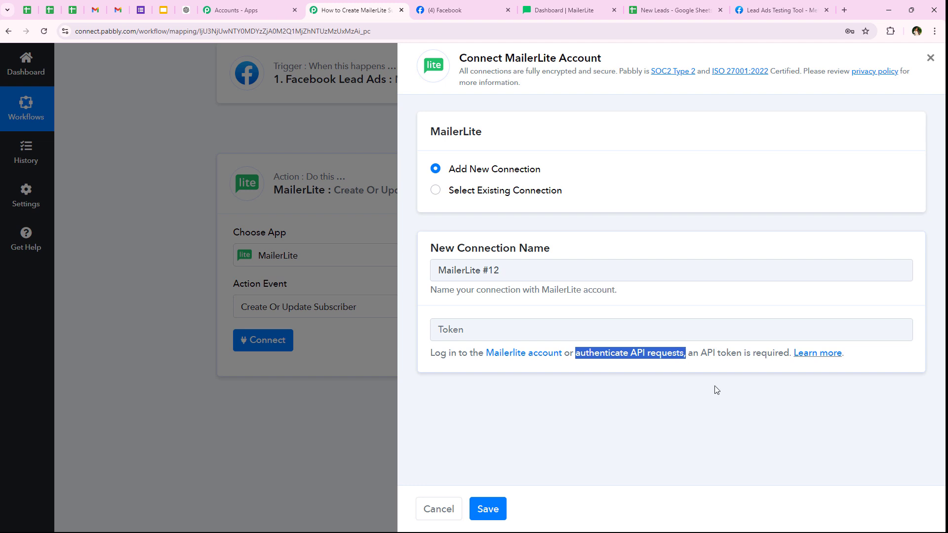
pyautogui.click(715, 386)
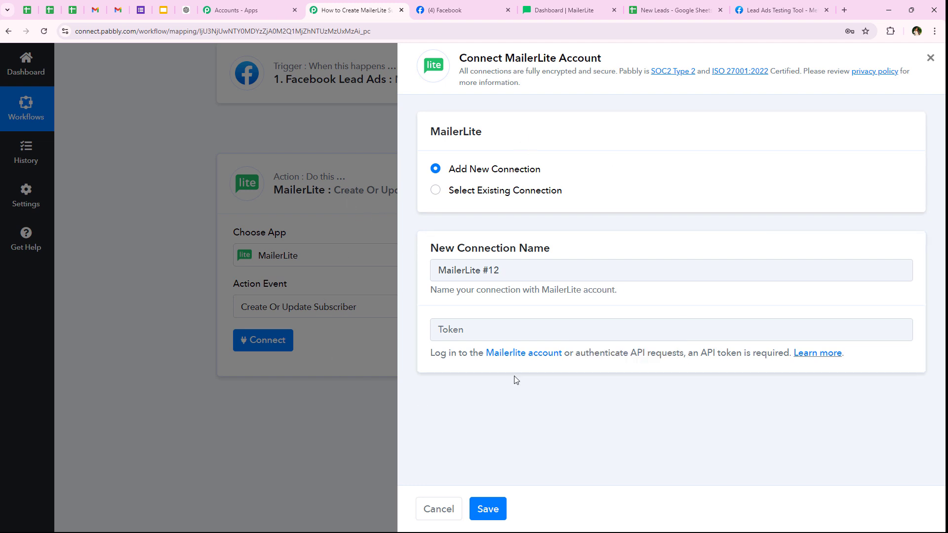
pyautogui.click(568, 10)
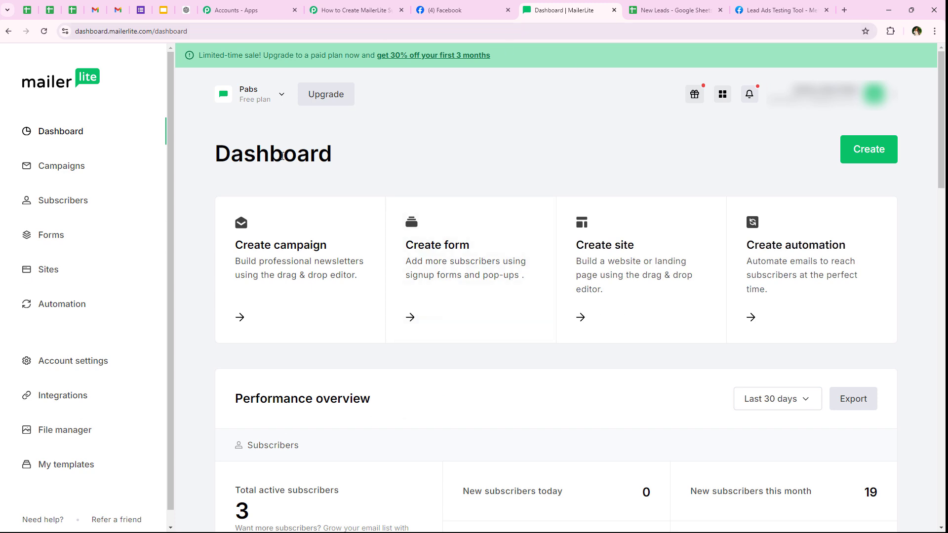
# - Open the API settings under MailerLite's Integrations page
pyautogui.click(56, 408)
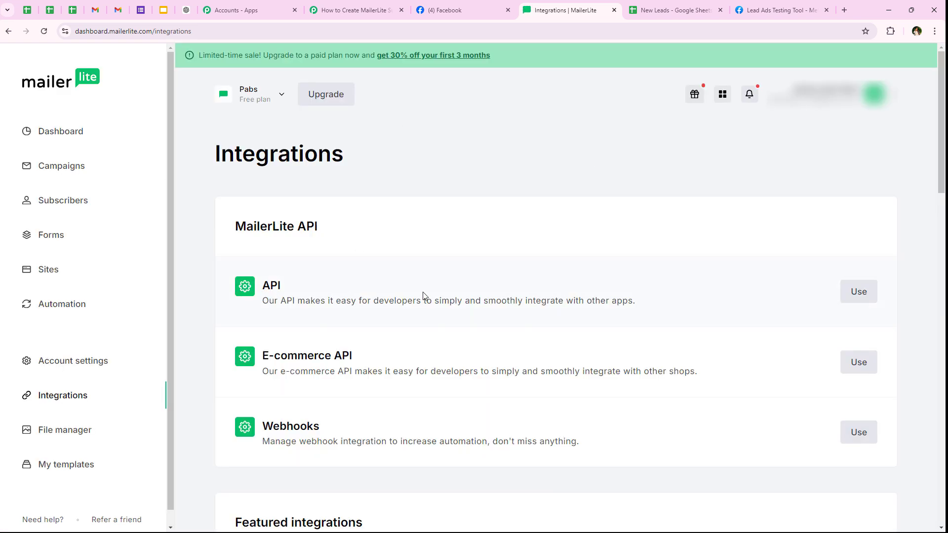
pyautogui.click(854, 300)
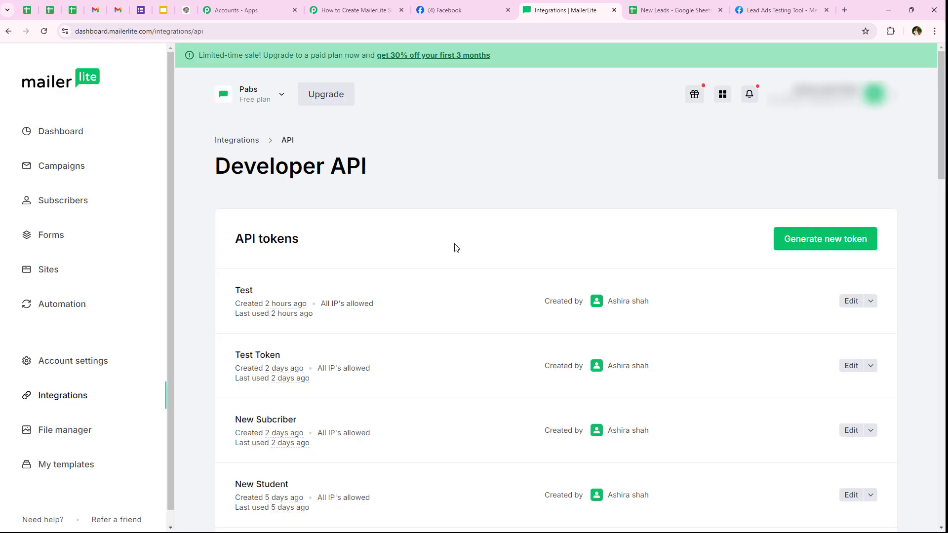
pyautogui.scroll(-10, 469, 221)
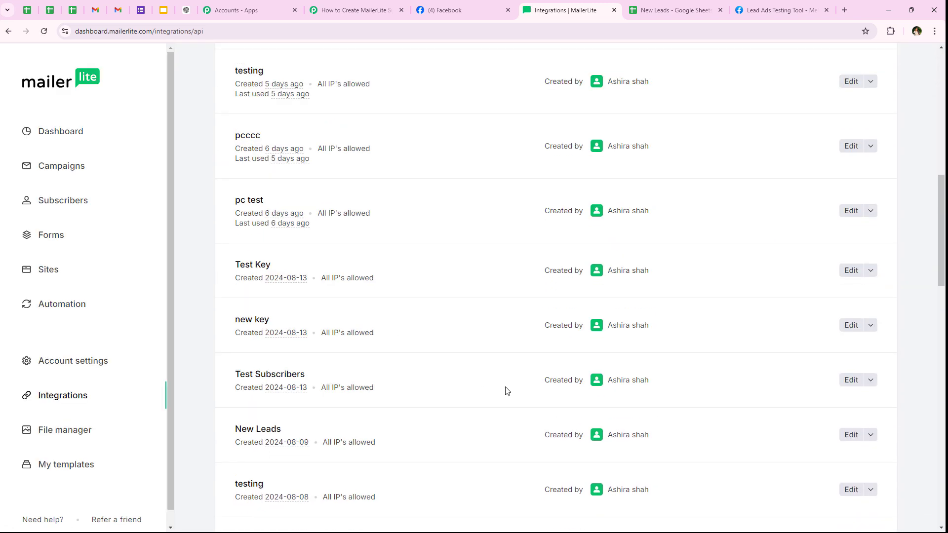
pyautogui.middleClick(509, 367)
pyautogui.scroll(10, 459, 201)
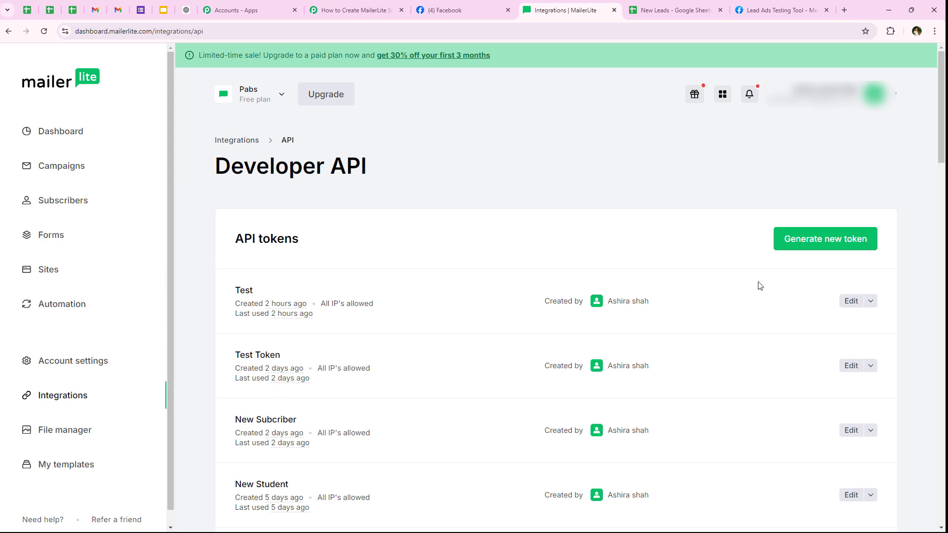
# - Generate an API token named 'Testing' with all IPs allowed, accept the terms, and copy it
pyautogui.click(814, 241)
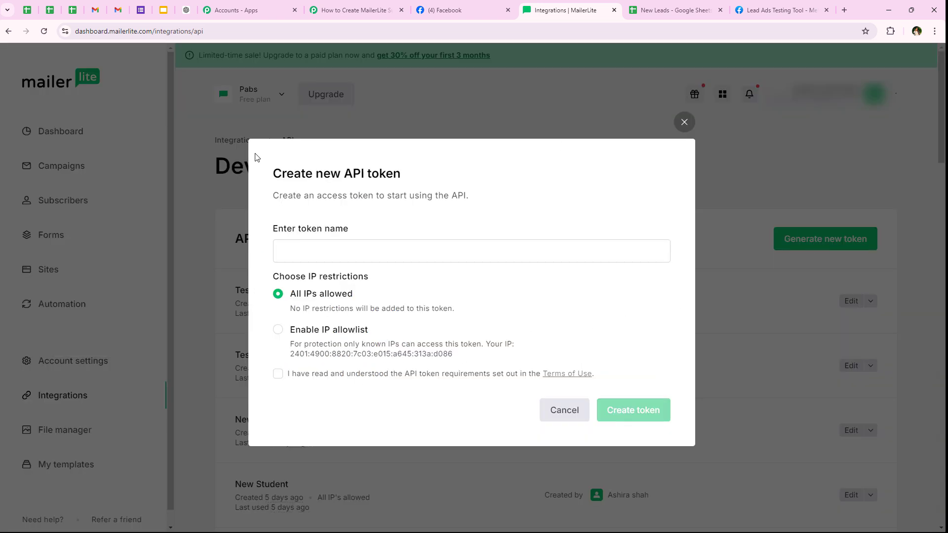
pyautogui.click(322, 251)
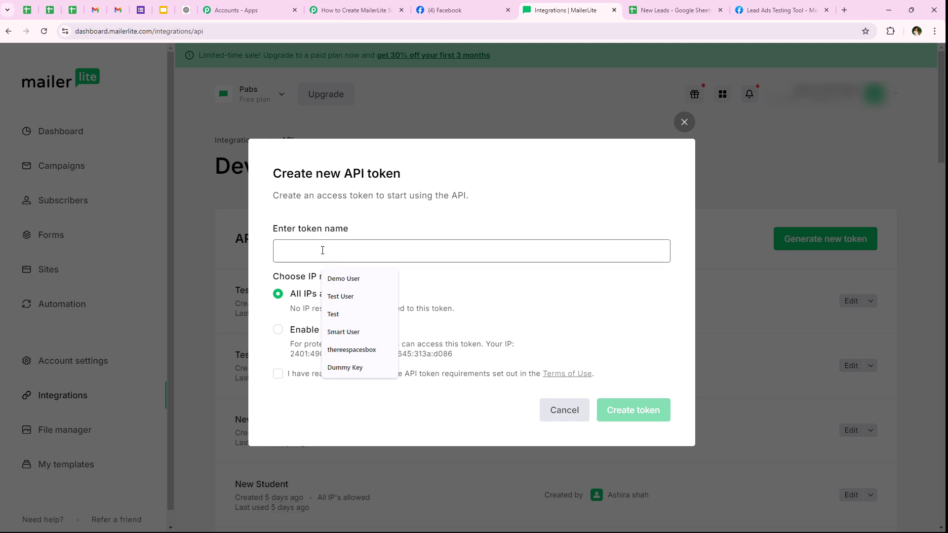
pyautogui.write('Testi')
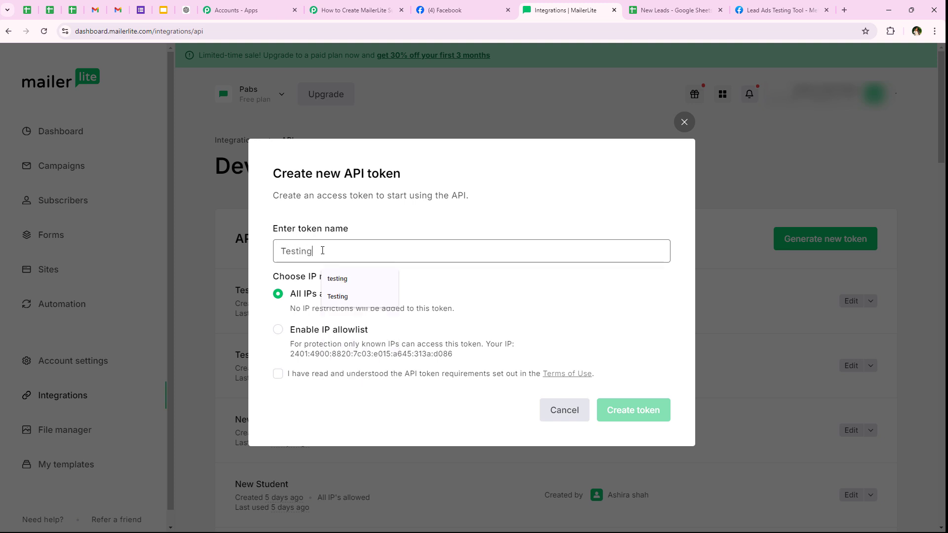
pyautogui.write('ng')
pyautogui.press('Down')
pyautogui.press('Down')
pyautogui.press('Return')
pyautogui.moveTo(265, 275); pyautogui.dragTo(363, 277)
pyautogui.click(297, 297)
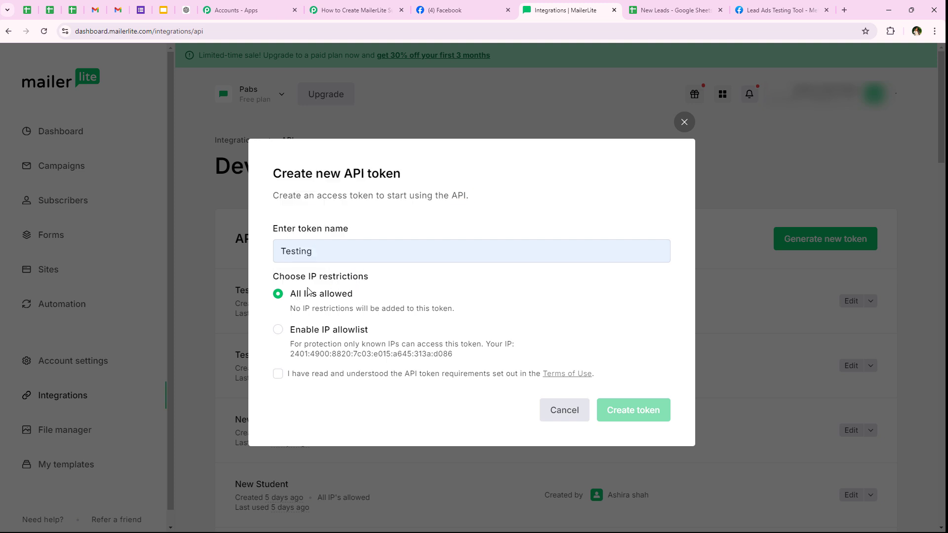
pyautogui.click(277, 374)
pyautogui.click(635, 421)
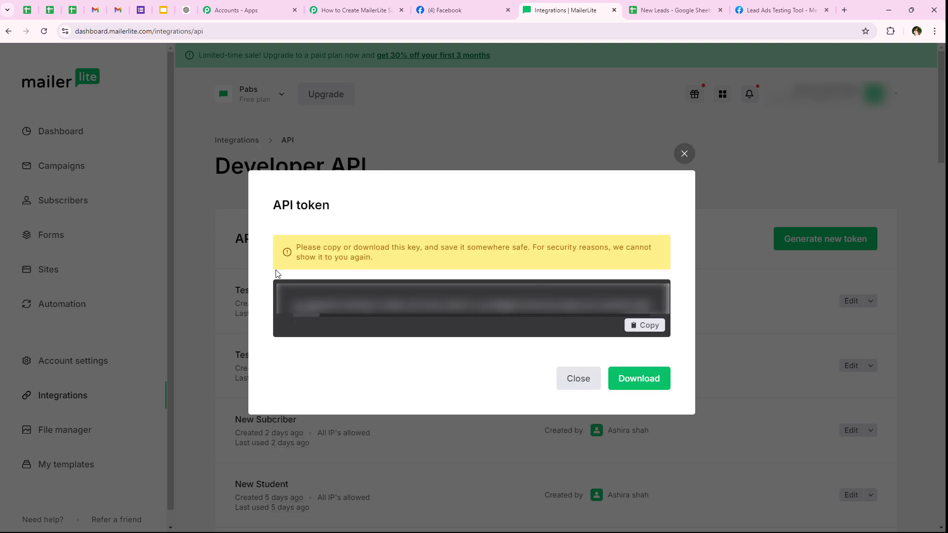
pyautogui.click(643, 329)
# - Paste the copied MailerLite API token into Pabbly's Token field and save the connection
pyautogui.click(683, 153)
pyautogui.click(349, 10)
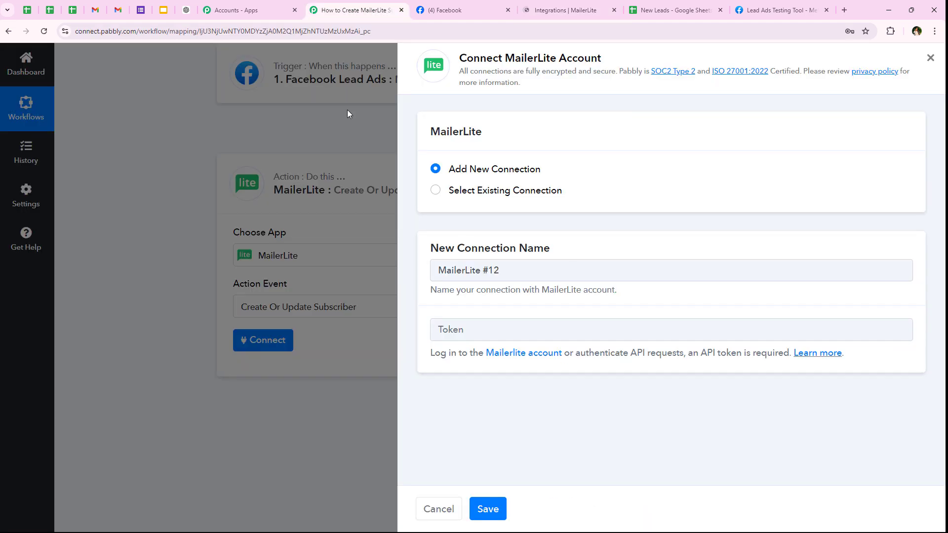
pyautogui.rightClick(503, 334)
pyautogui.click(543, 230)
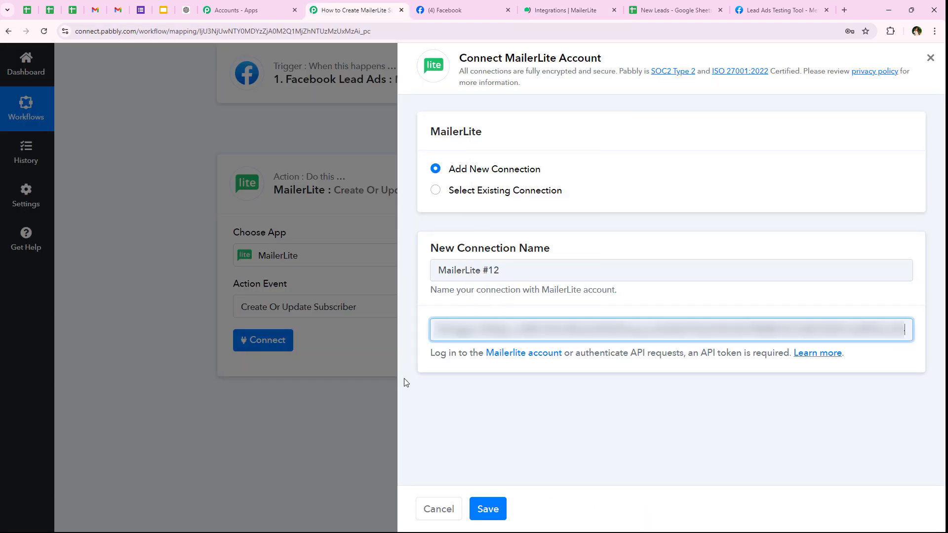
pyautogui.click(494, 400)
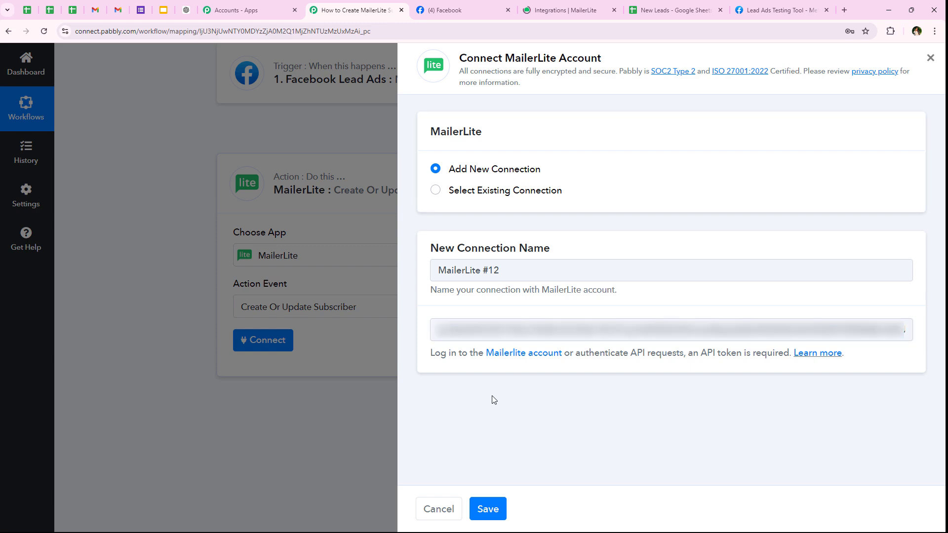
pyautogui.click(493, 514)
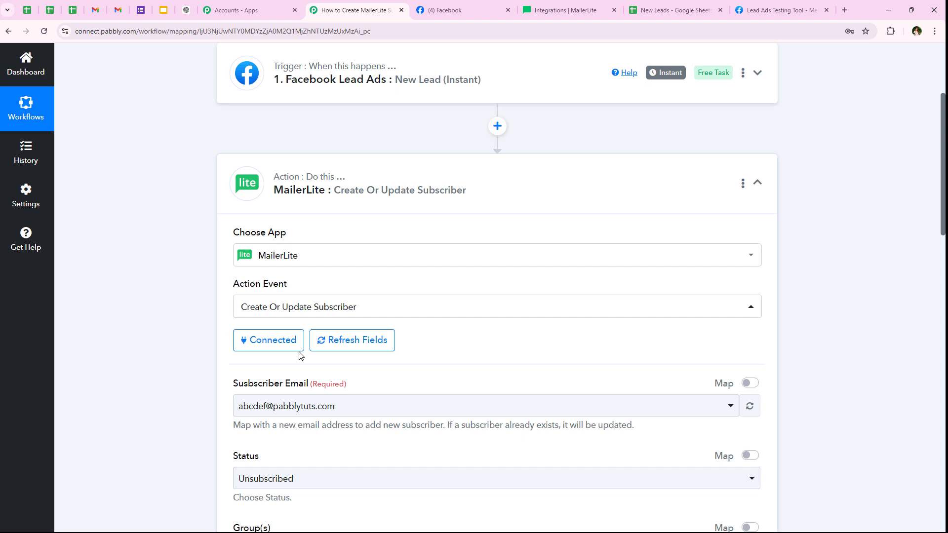
# - Review the loaded Subscriber Email field, keeping its current value
pyautogui.scroll(-1, 299, 355)
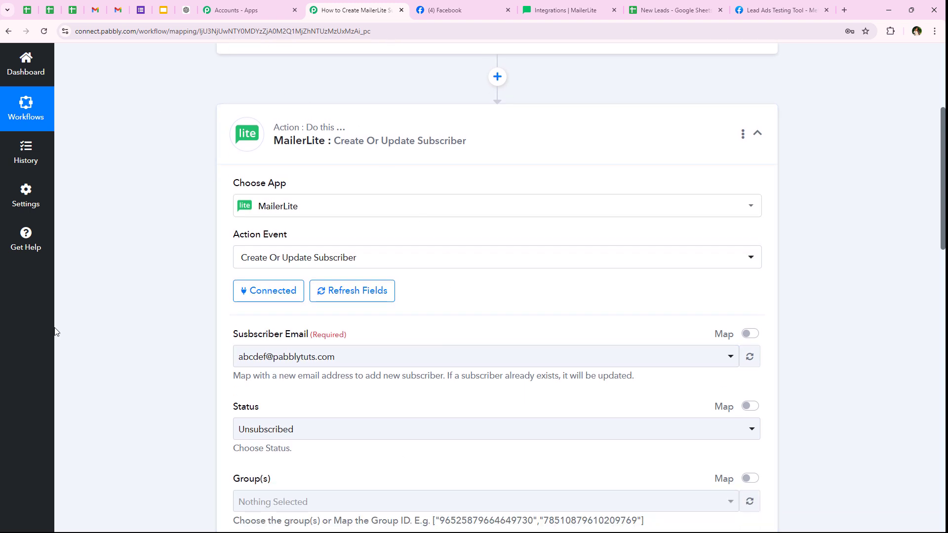
pyautogui.scroll(-2, 112, 344)
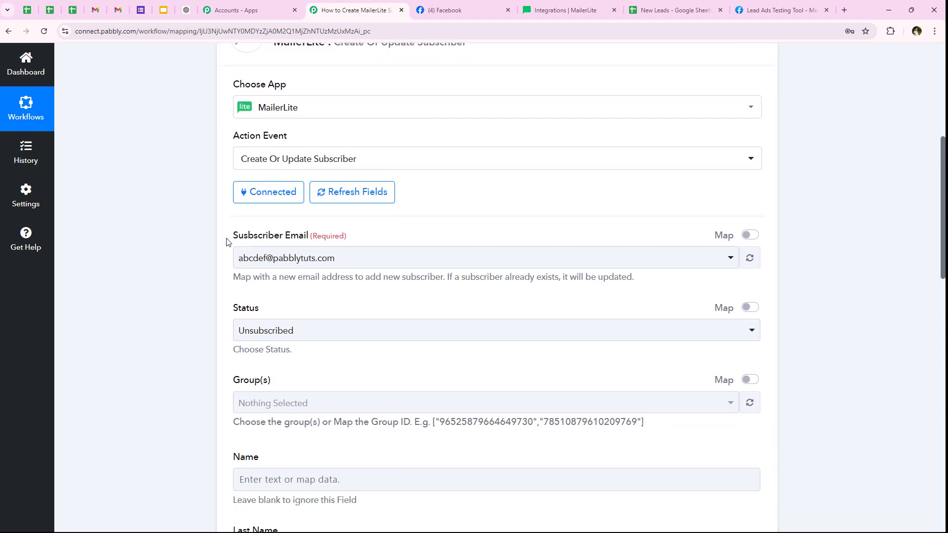
pyautogui.moveTo(226, 241); pyautogui.dragTo(311, 238)
pyautogui.click(196, 332)
pyautogui.click(360, 262)
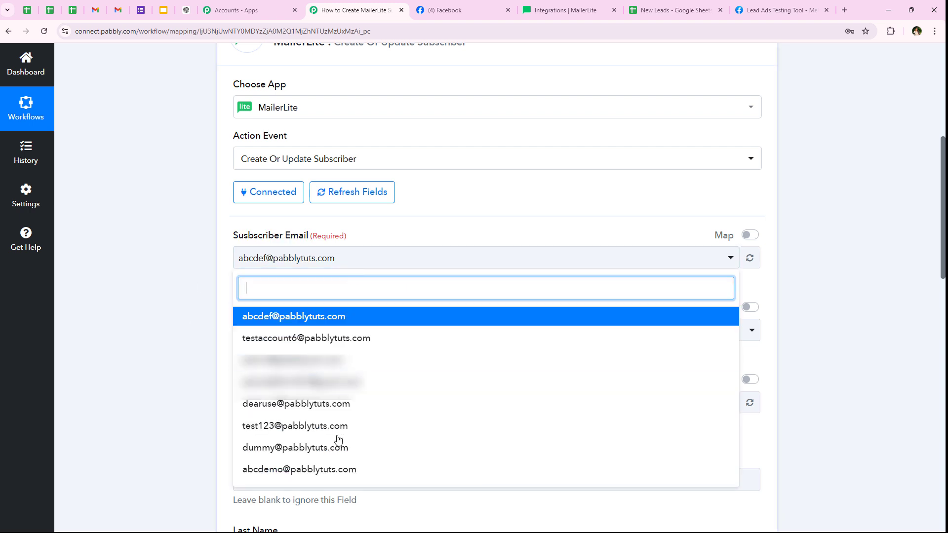
pyautogui.click(147, 320)
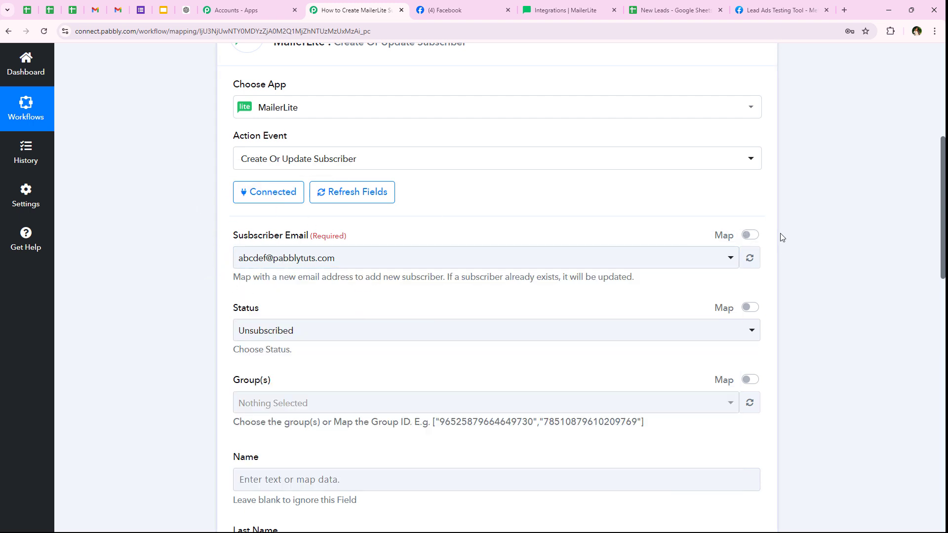
# - Replace the sample Subscriber Email with the Facebook lead's mapped email
pyautogui.click(750, 235)
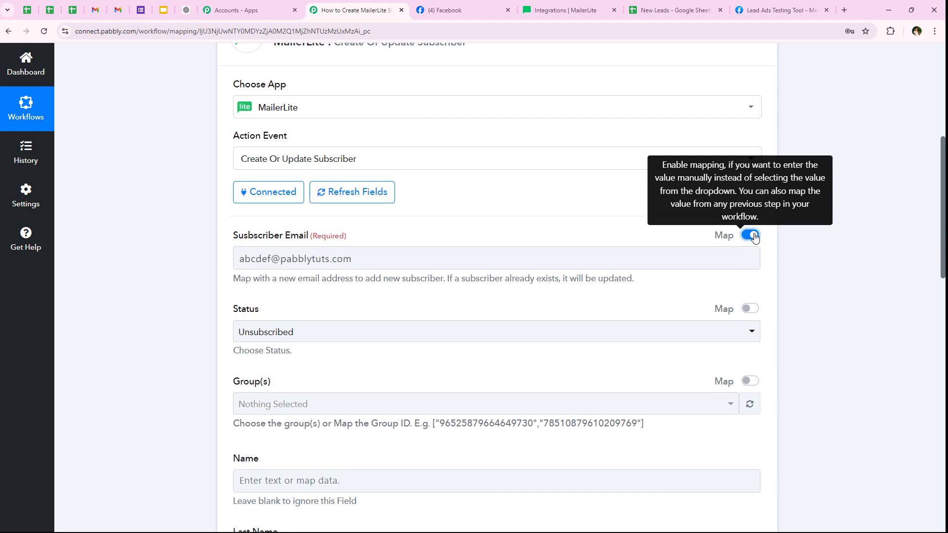
pyautogui.moveTo(438, 266); pyautogui.dragTo(139, 271)
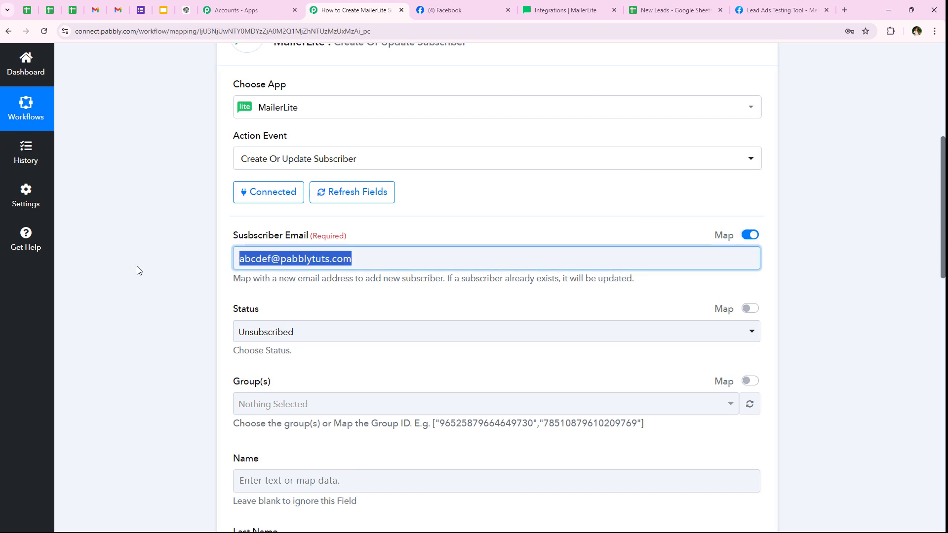
pyautogui.press('BackSpace')
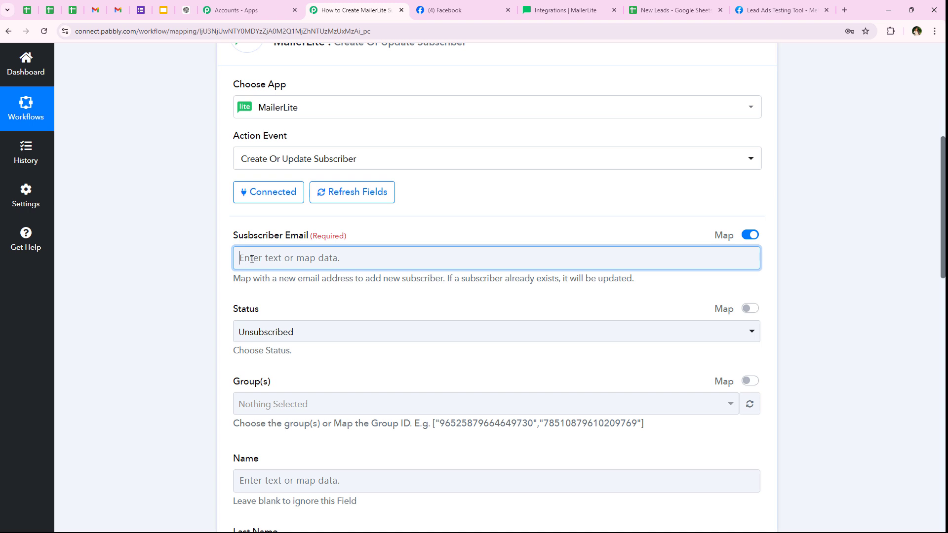
pyautogui.click(251, 259)
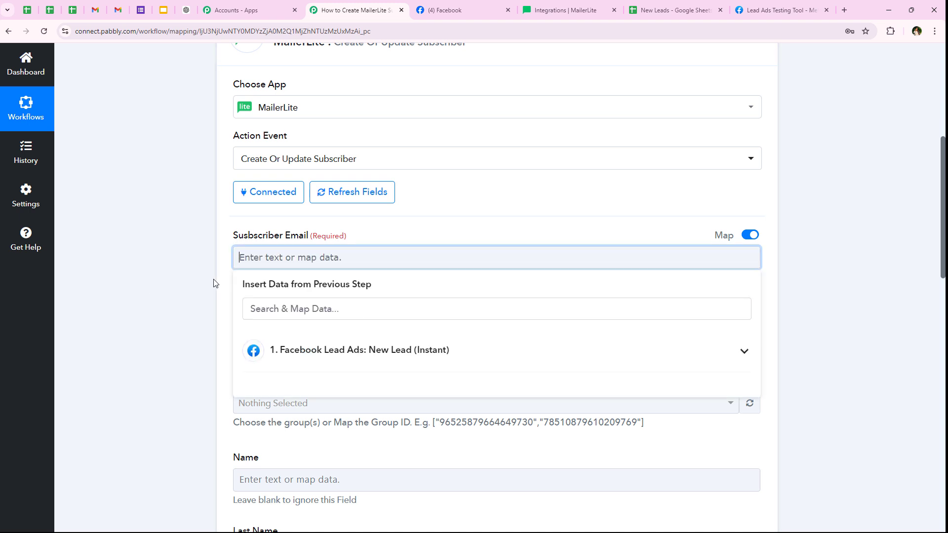
pyautogui.scroll(-1, 303, 275)
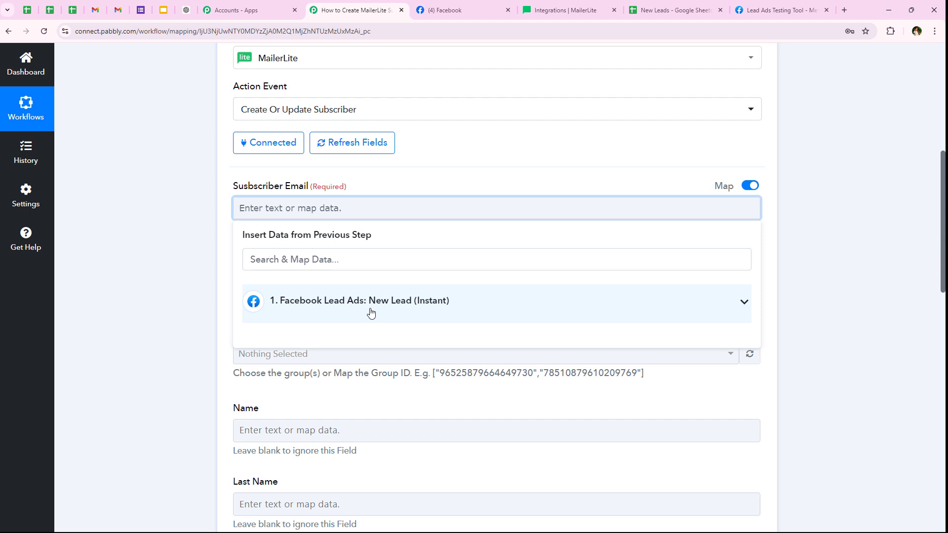
pyautogui.click(314, 317)
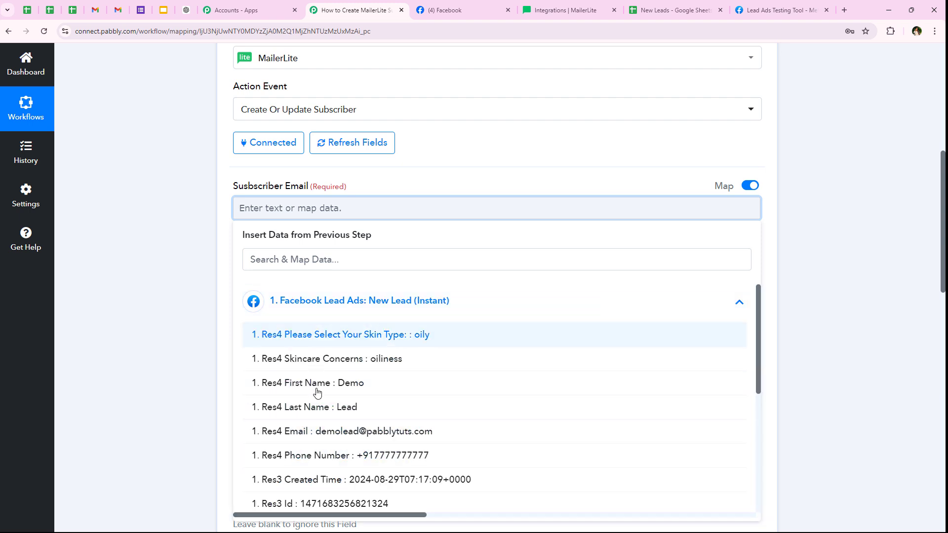
pyautogui.click(150, 304)
pyautogui.click(256, 217)
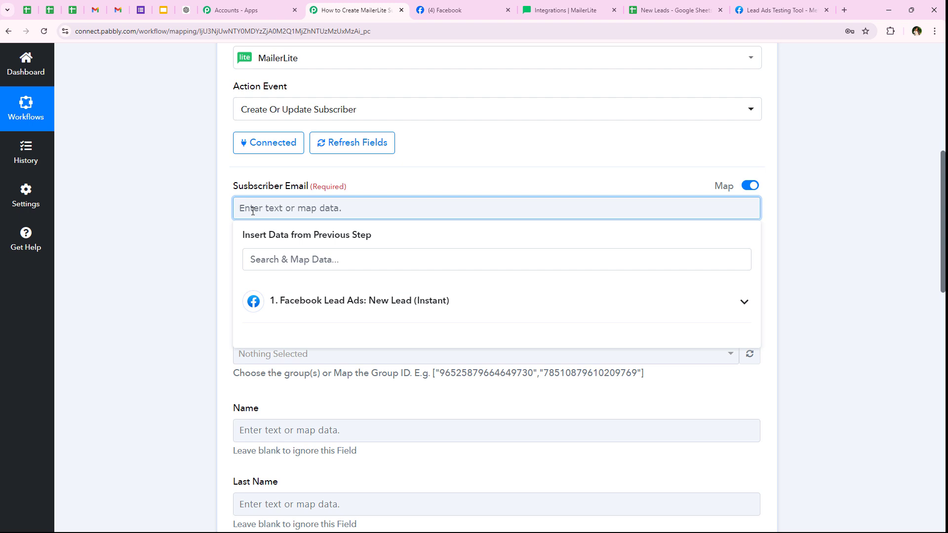
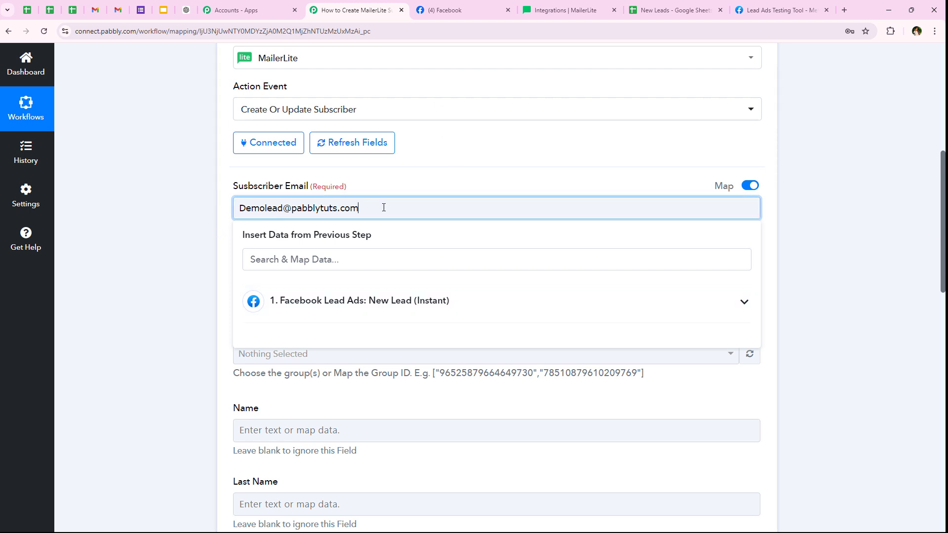
pyautogui.hotkey('ctrl', 'a')
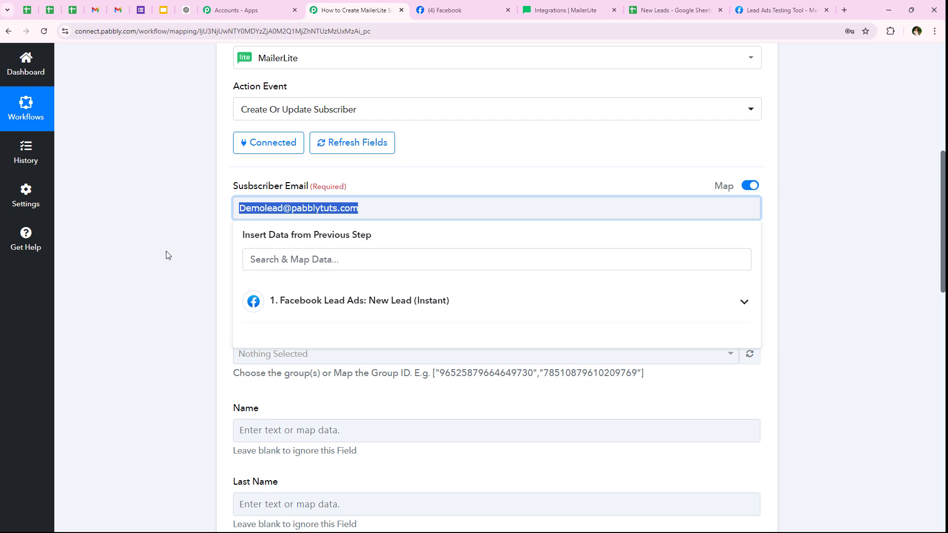
pyautogui.press('BackSpace')
pyautogui.click(372, 301)
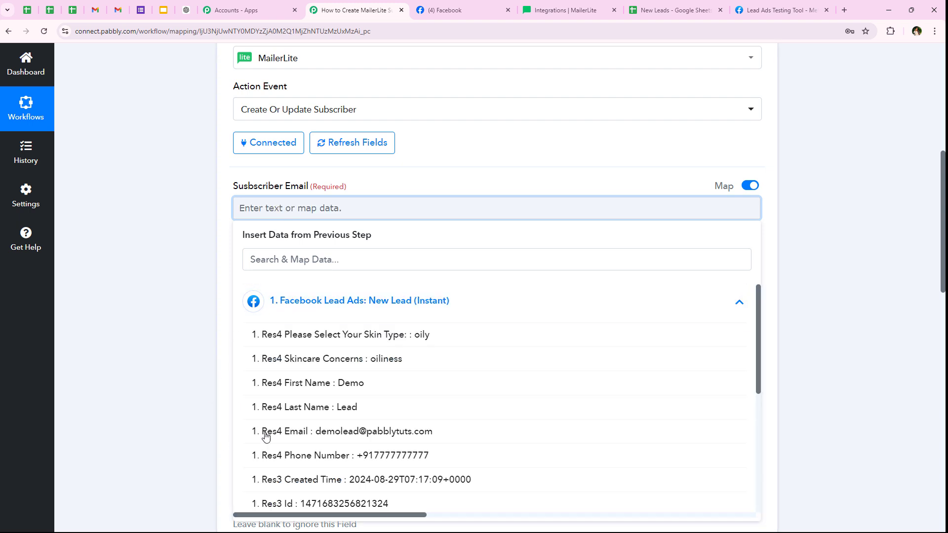
pyautogui.click(354, 431)
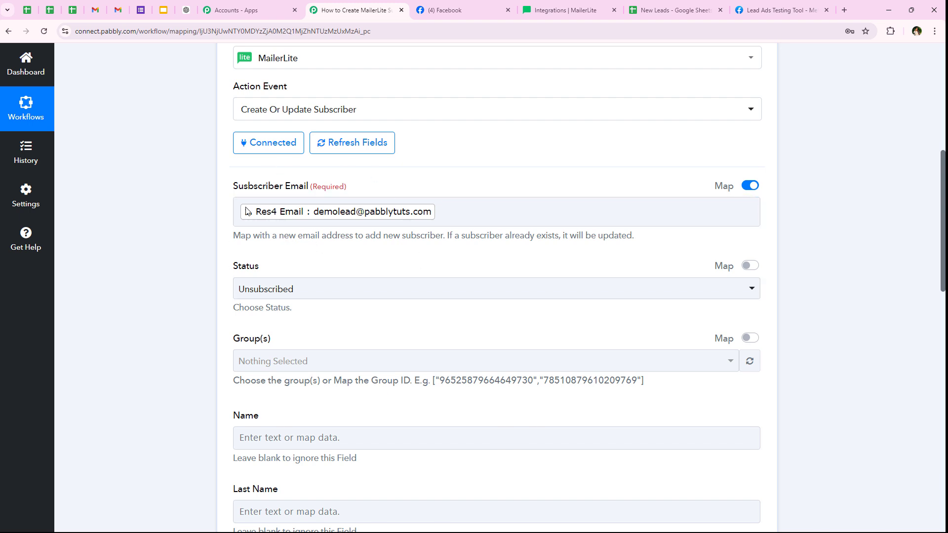
# - Set the subscriber status to Active
pyautogui.scroll(-1, 282, 252)
pyautogui.moveTo(218, 224); pyautogui.dragTo(278, 219)
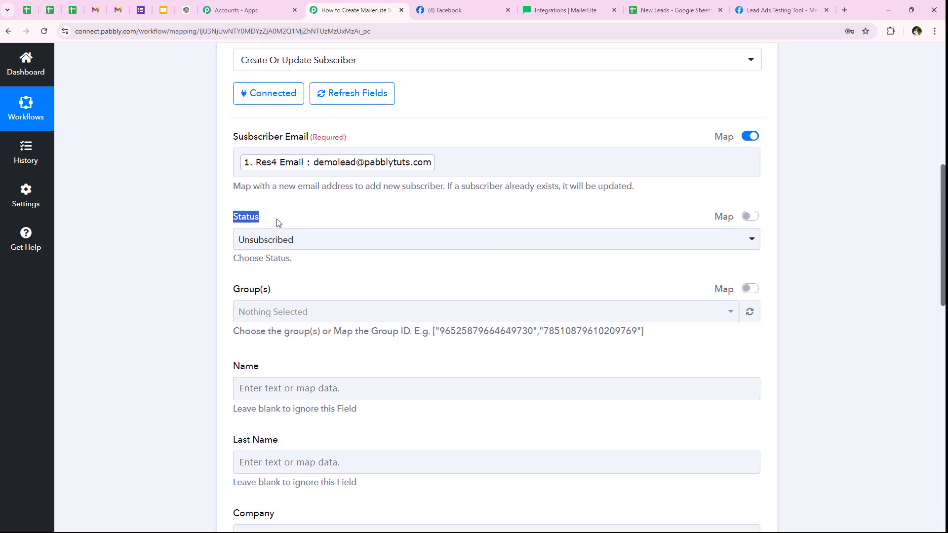
pyautogui.click(283, 242)
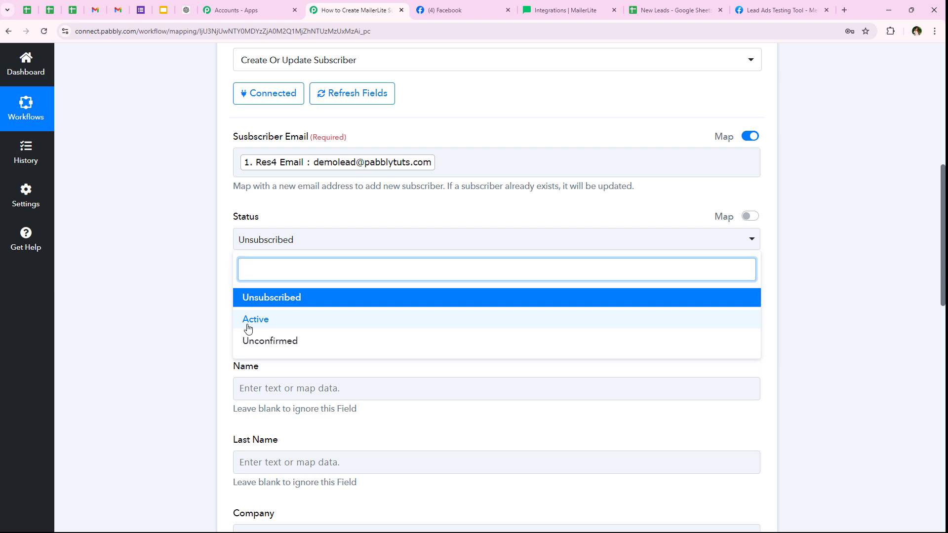
pyautogui.click(247, 320)
pyautogui.moveTo(240, 283); pyautogui.dragTo(275, 298)
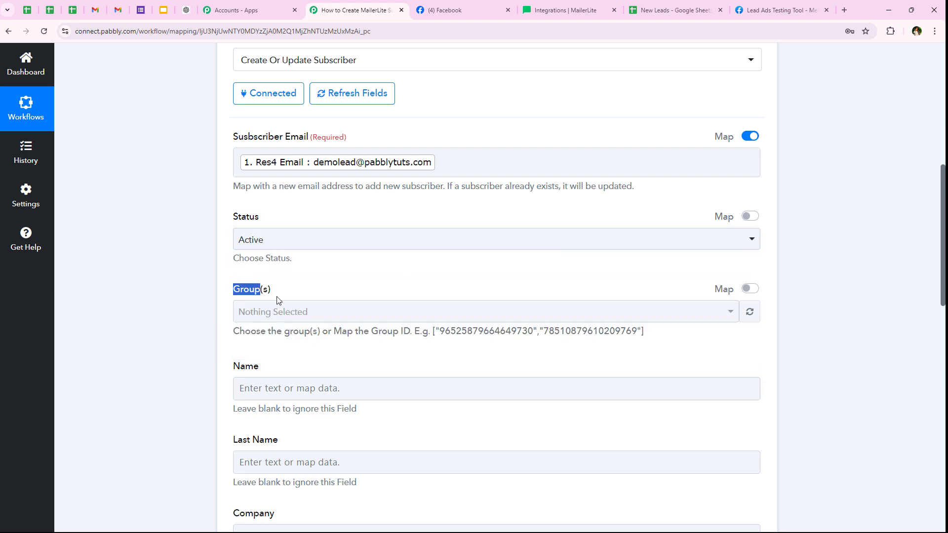
pyautogui.click(289, 271)
# - Map the lead's first name into Name and last name into Last Name
pyautogui.scroll(-5, 148, 289)
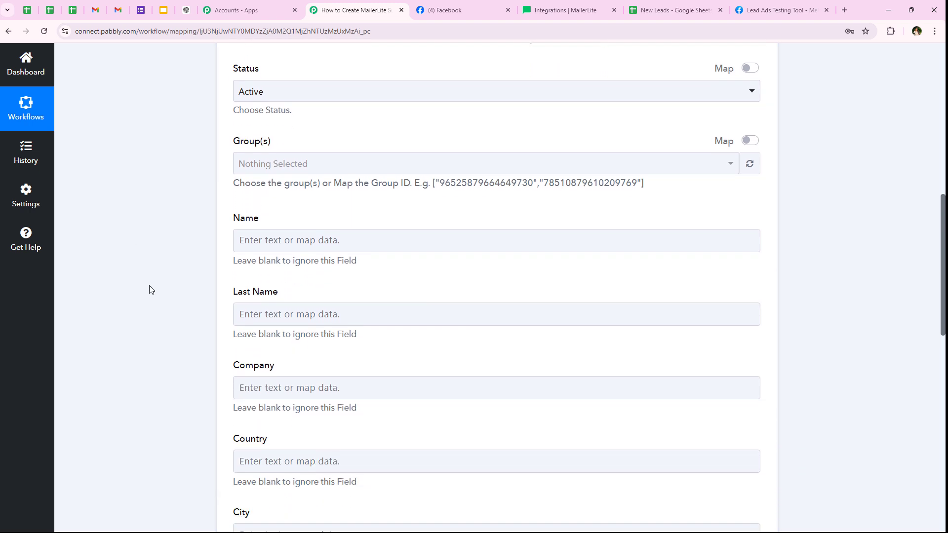
pyautogui.moveTo(232, 123); pyautogui.dragTo(275, 131)
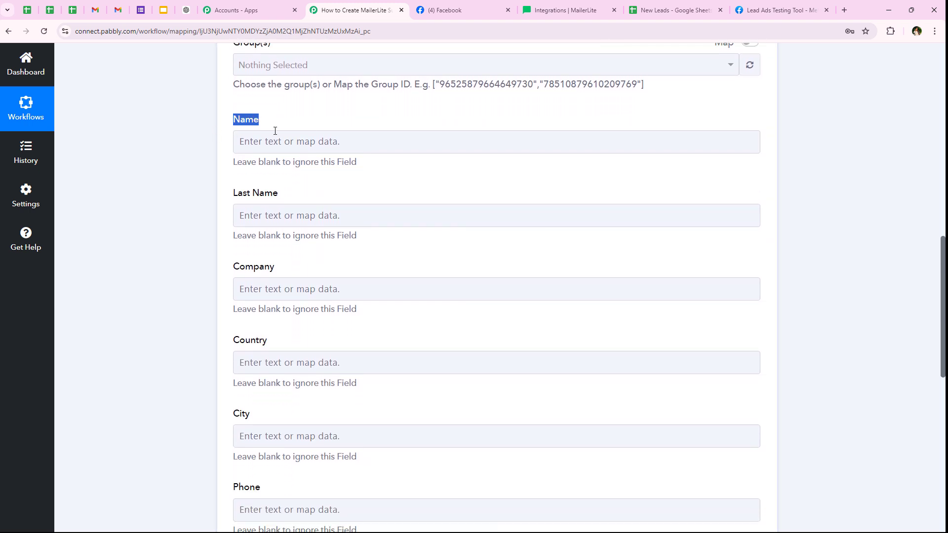
pyautogui.click(277, 139)
pyautogui.write('nam')
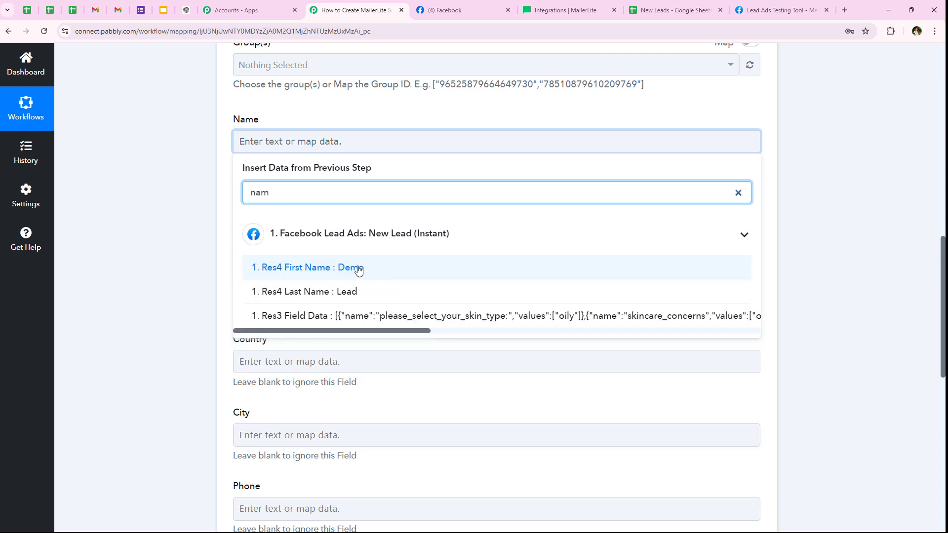
pyautogui.click(346, 268)
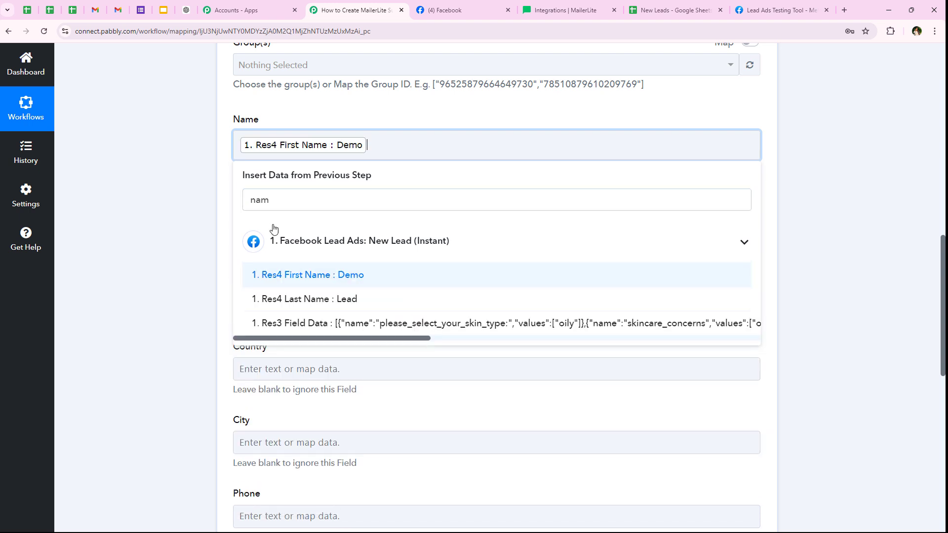
pyautogui.click(260, 220)
pyautogui.scroll(-1, 259, 219)
pyautogui.click(301, 224)
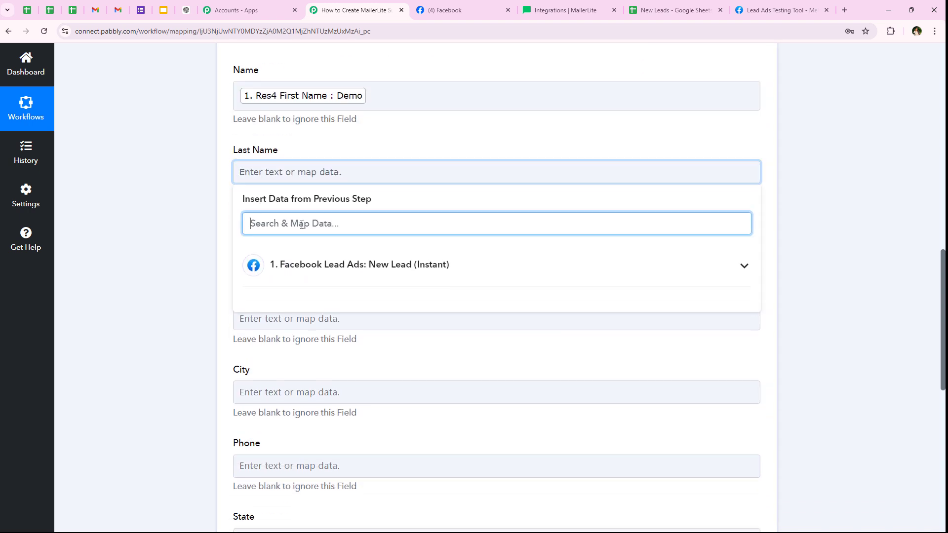
pyautogui.write('last')
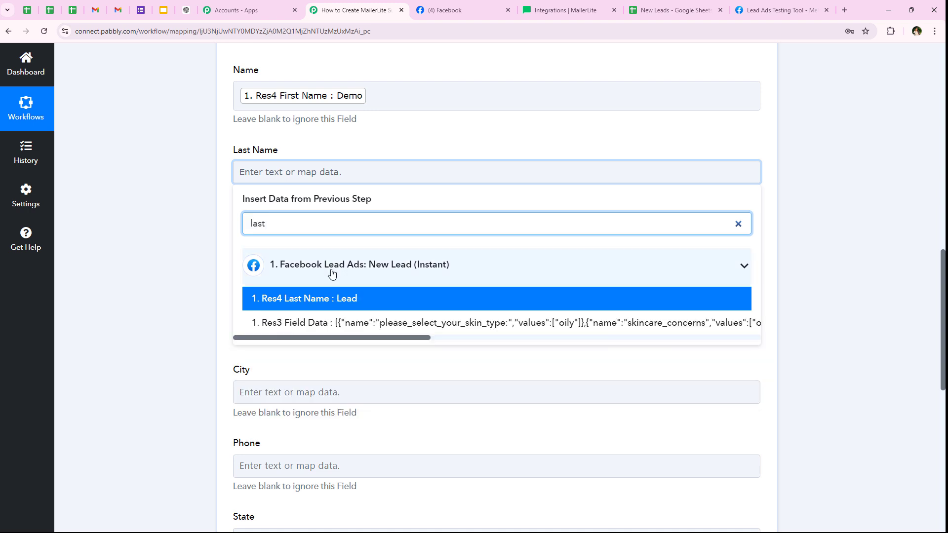
pyautogui.click(346, 298)
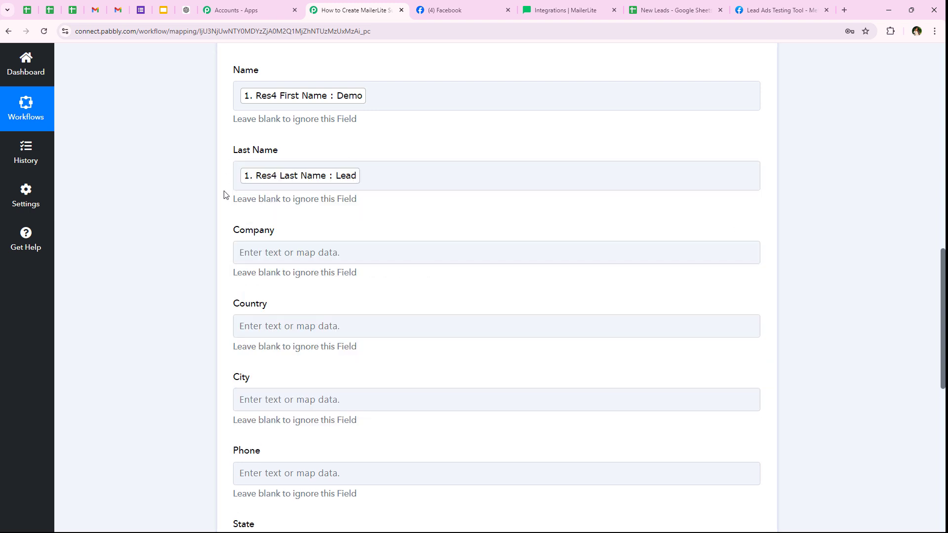
# - Map the Facebook lead's phone number into the Phone field
pyautogui.moveTo(228, 230); pyautogui.dragTo(292, 238)
pyautogui.click(163, 260)
pyautogui.scroll(-1, 246, 234)
pyautogui.scroll(1, 192, 306)
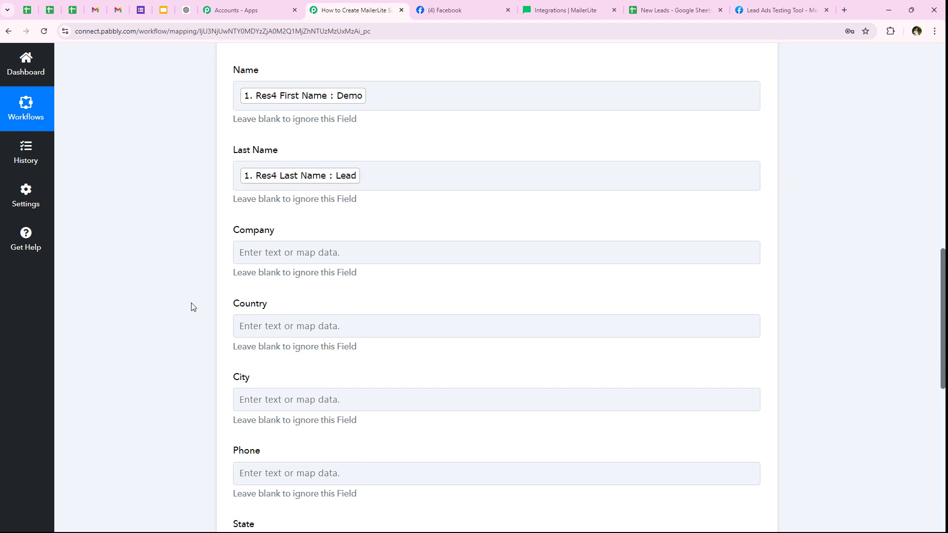
pyautogui.scroll(-2, 334, 233)
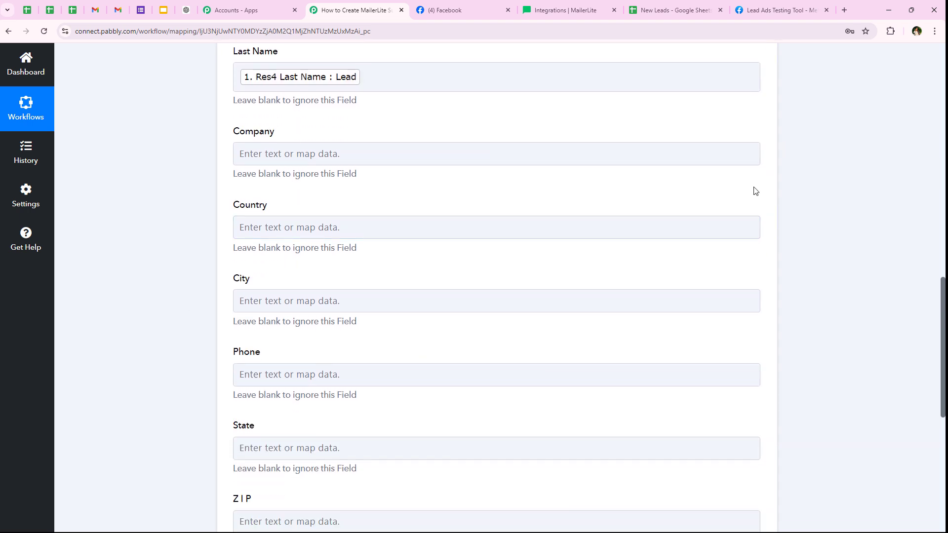
pyautogui.scroll(-4, 375, 156)
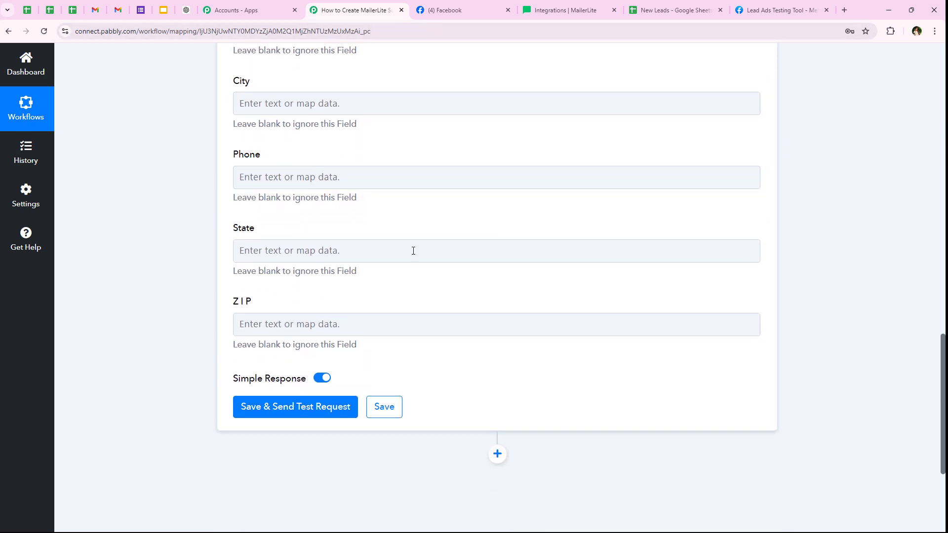
pyautogui.click(274, 177)
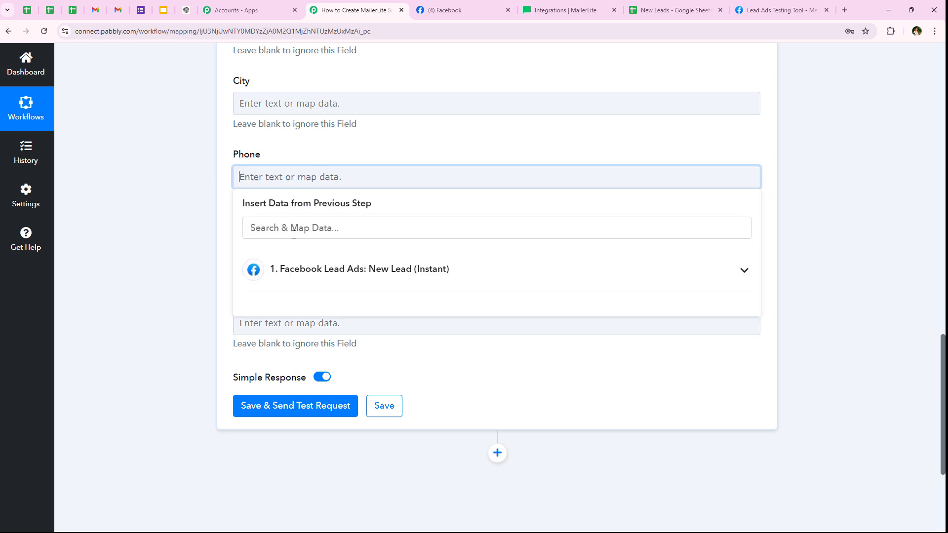
pyautogui.click(294, 232)
pyautogui.write('phone')
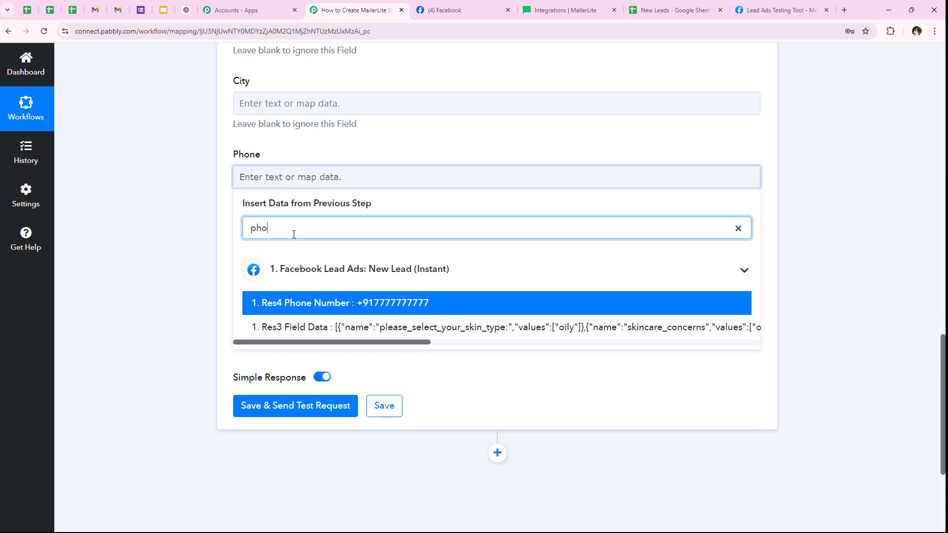
pyautogui.click(350, 306)
pyautogui.click(191, 219)
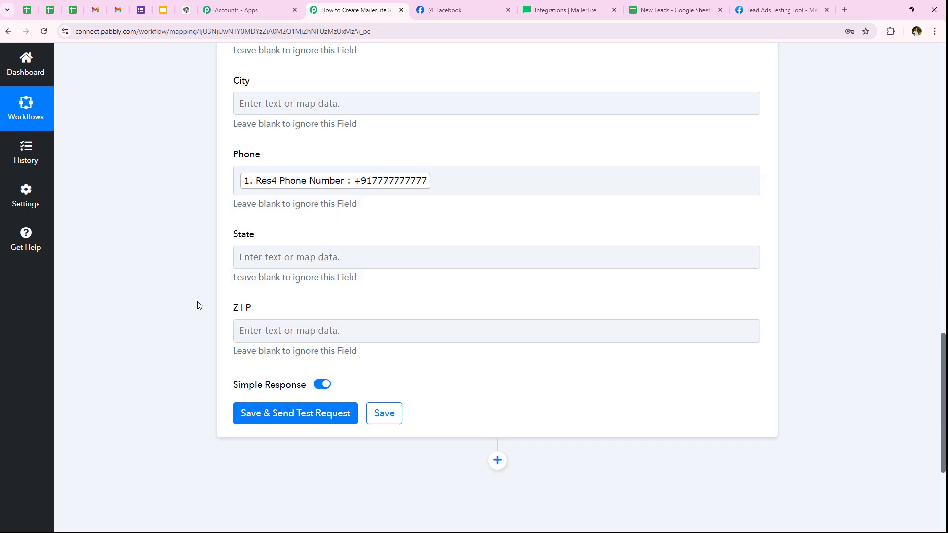
pyautogui.scroll(3, 198, 306)
pyautogui.scroll(-4, 197, 304)
pyautogui.scroll(-1, 265, 370)
# - Send the MailerLite test request, check the active subscriber response, and collapse the step
pyautogui.click(265, 370)
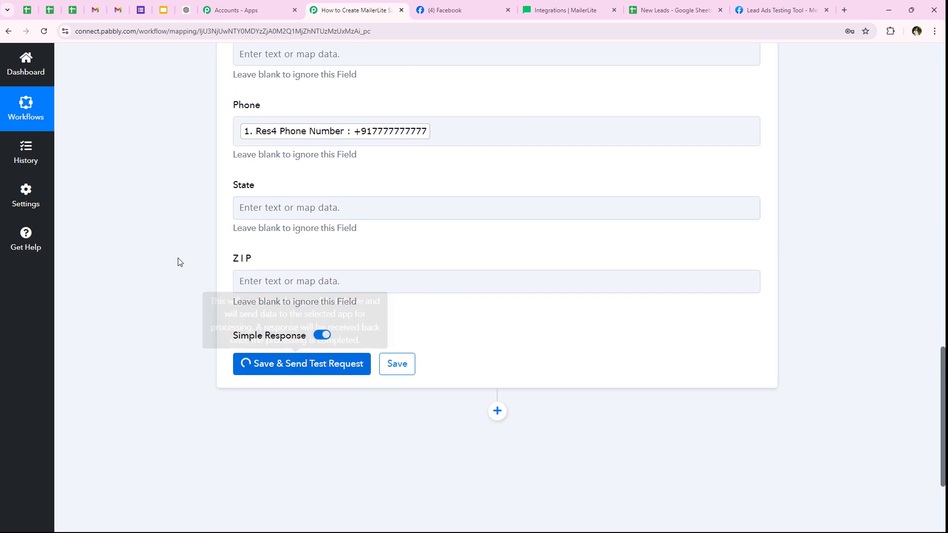
pyautogui.scroll(5, 325, 218)
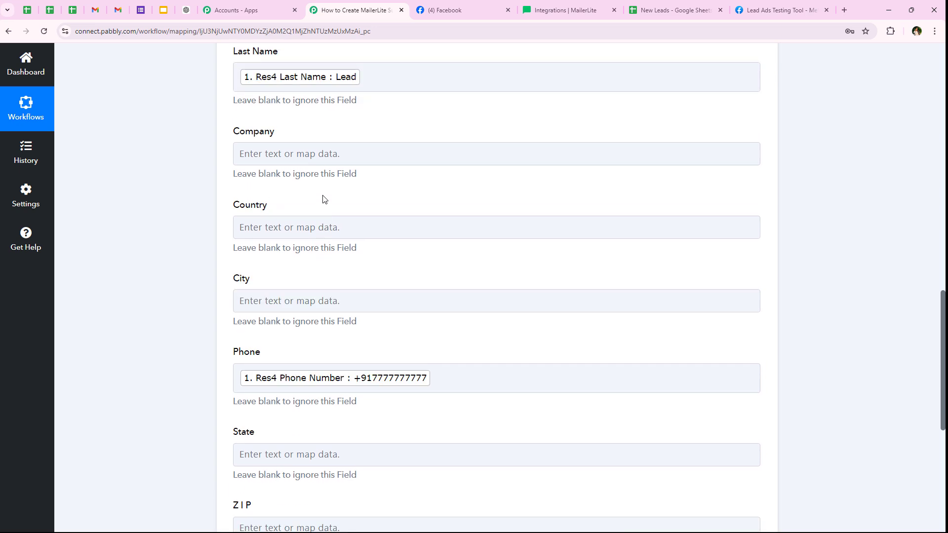
pyautogui.scroll(-3, 316, 247)
pyautogui.click(307, 309)
pyautogui.scroll(-3, 311, 310)
pyautogui.scroll(-2, 317, 311)
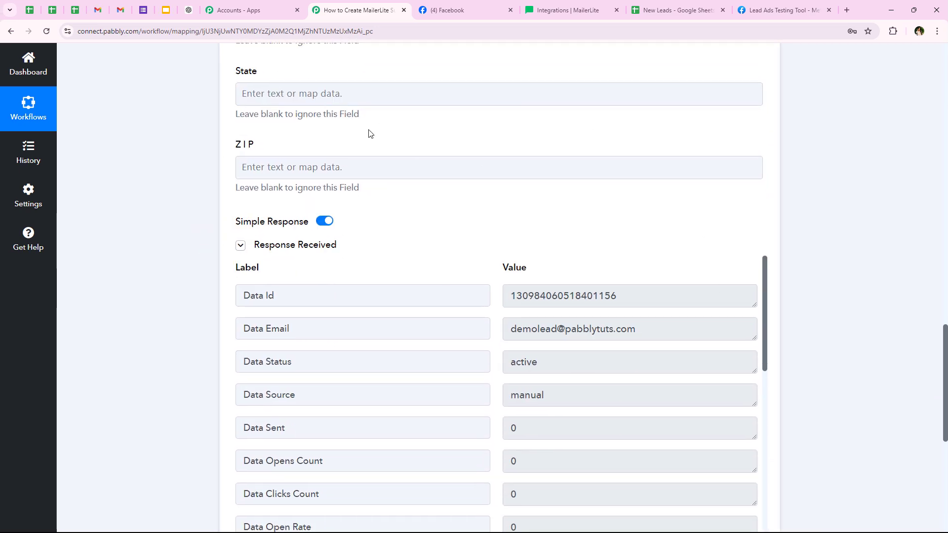
pyautogui.scroll(-3, 224, 238)
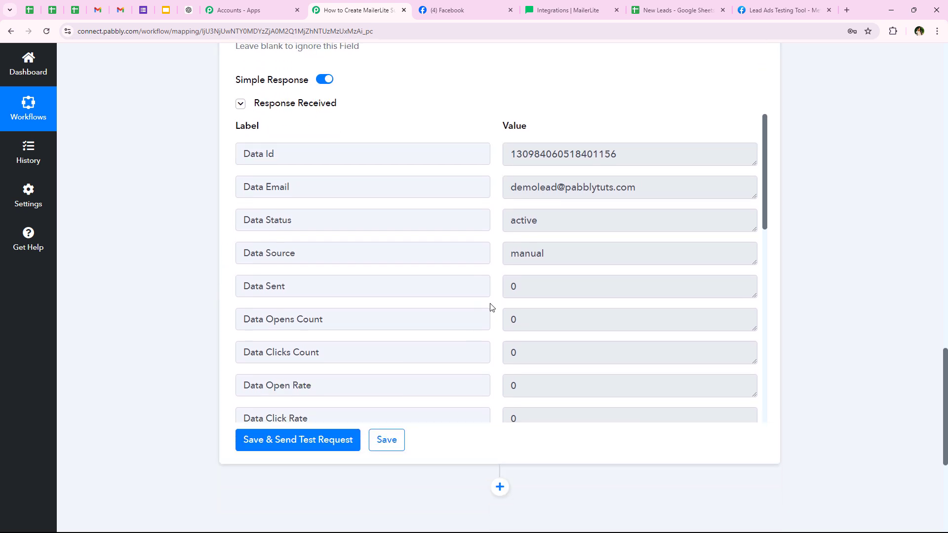
pyautogui.tripleClick(673, 178)
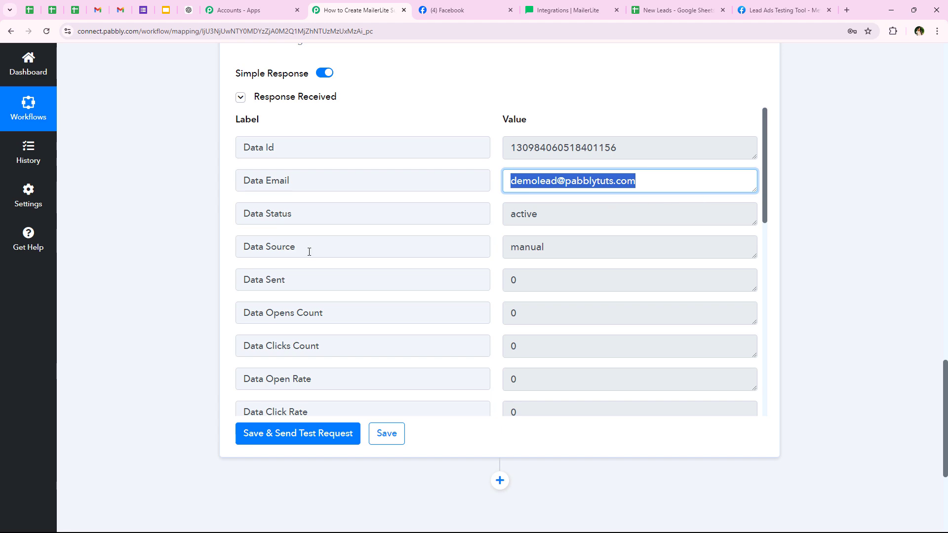
pyautogui.middleClick(163, 283)
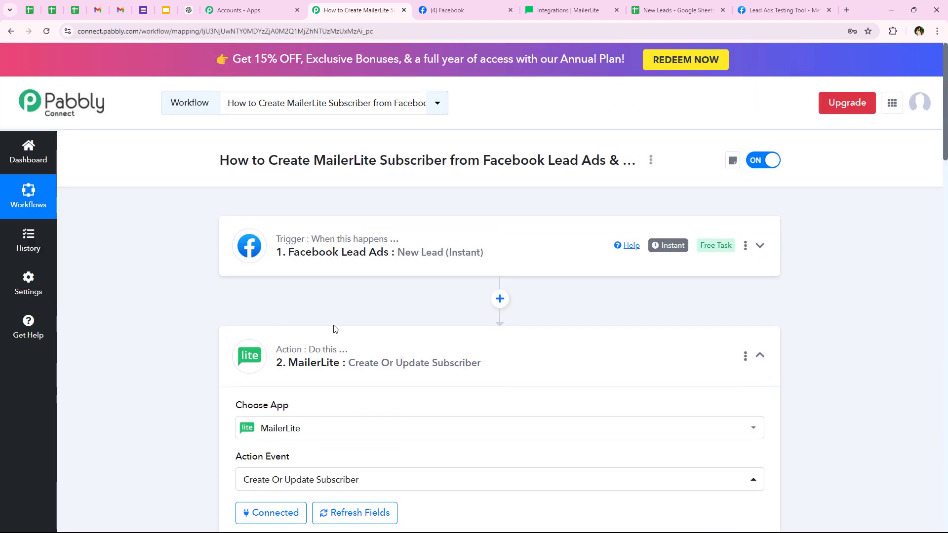
pyautogui.click(361, 345)
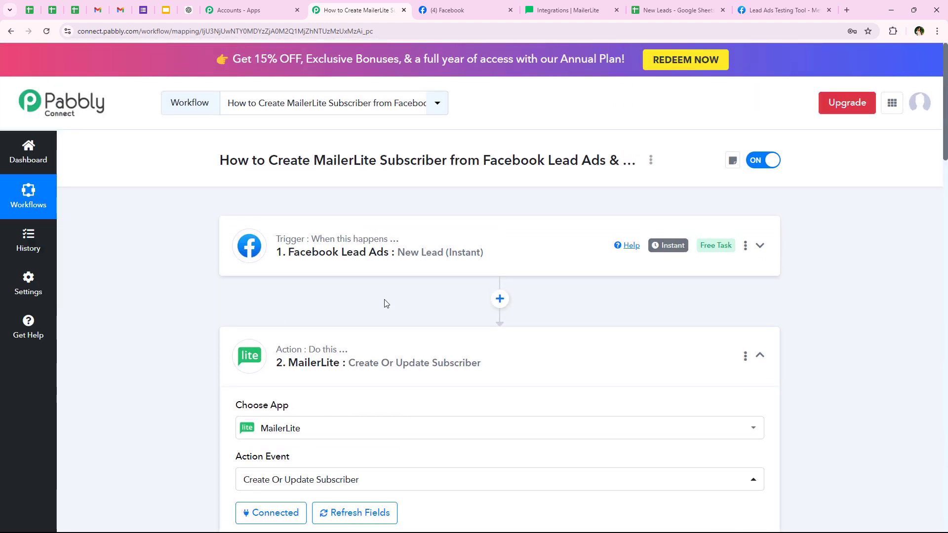
# - Check MailerLite's Subscribers list showing 4 active entries, then go back to Pabbly
pyautogui.click(546, 6)
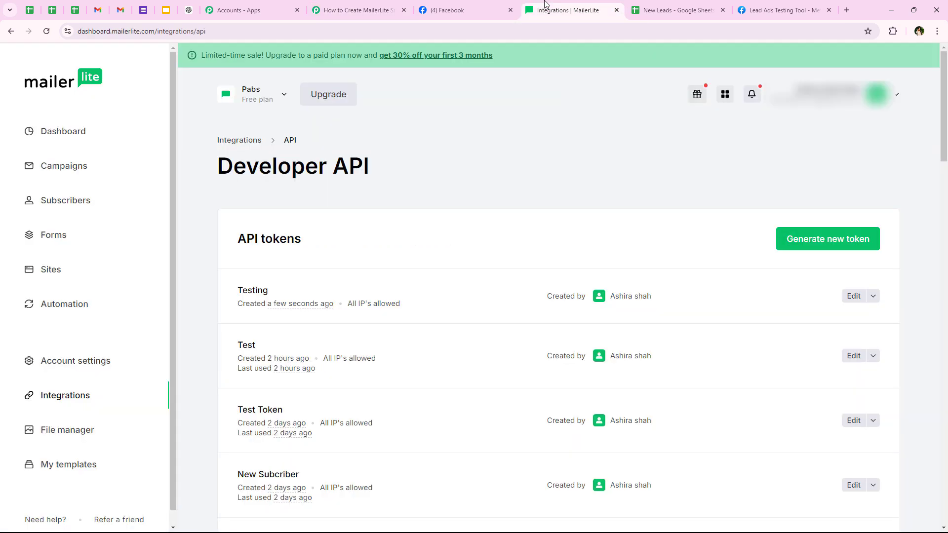
pyautogui.click(57, 200)
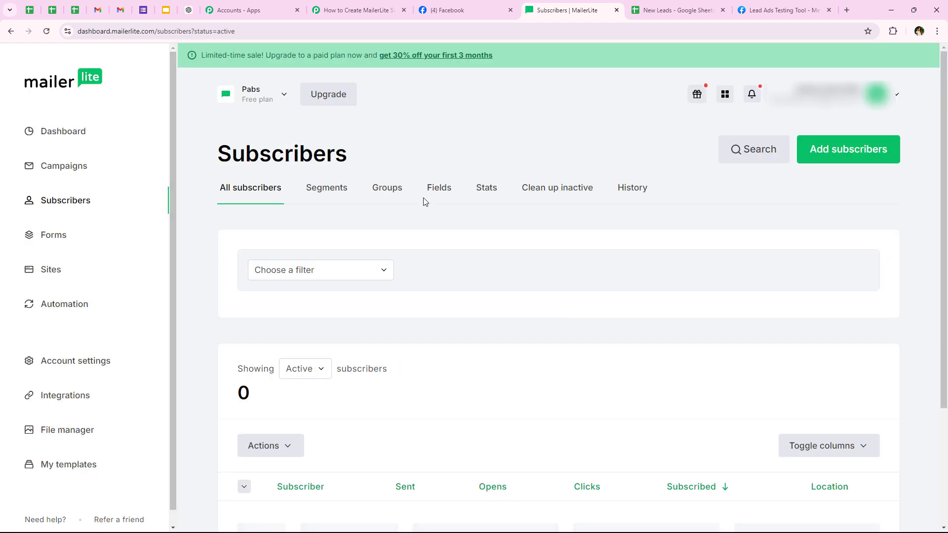
pyautogui.scroll(-3, 456, 208)
pyautogui.scroll(-1, 457, 211)
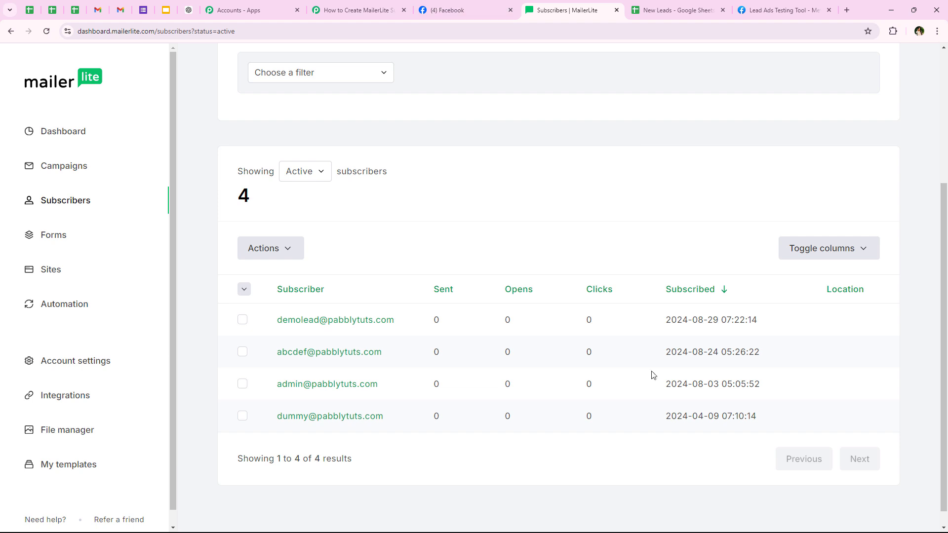
pyautogui.click(390, 9)
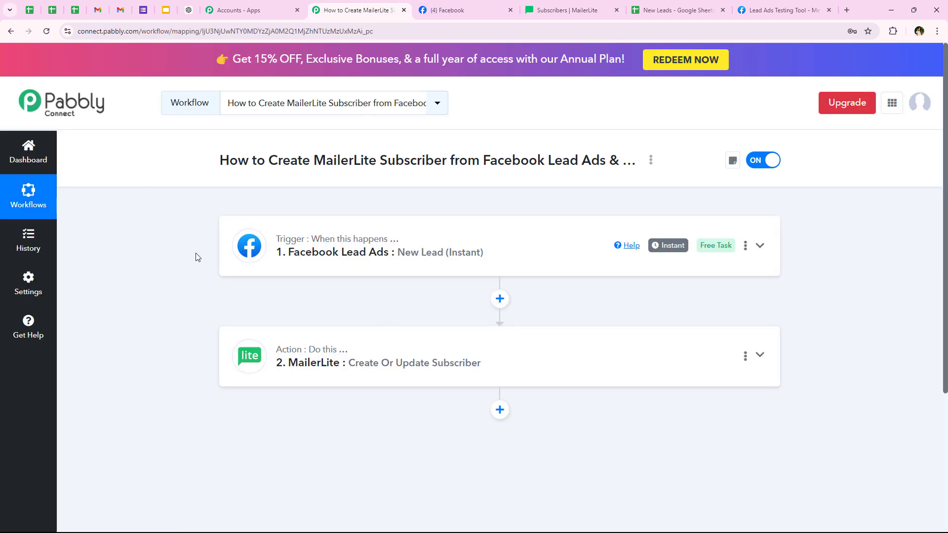
# - Add a Google Sheets step after MailerLite with the Add New Row action event
pyautogui.scroll(-2, 196, 256)
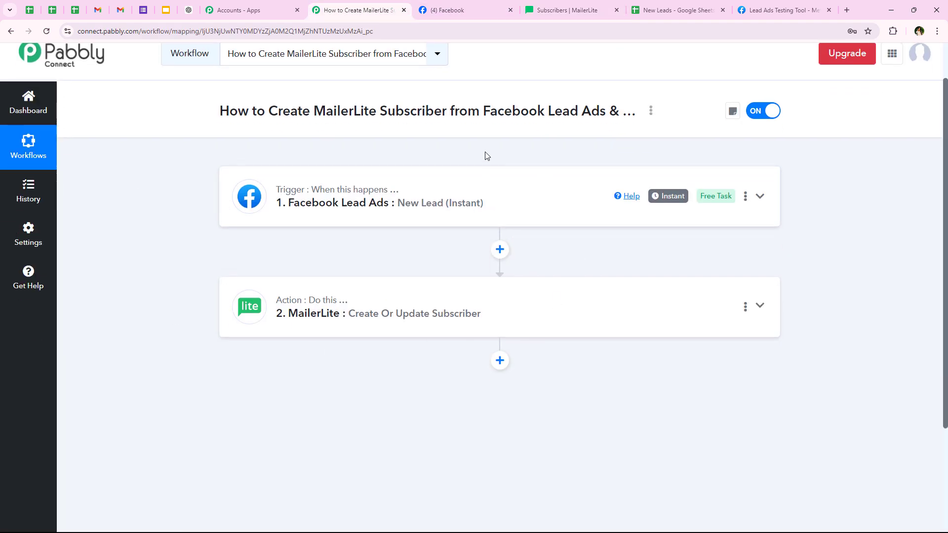
pyautogui.scroll(-3, 573, 199)
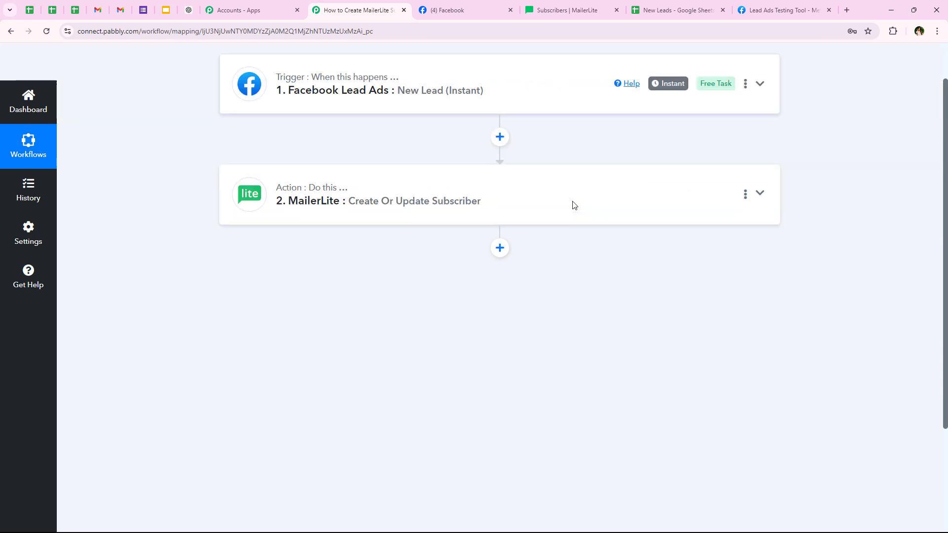
pyautogui.scroll(2, 522, 229)
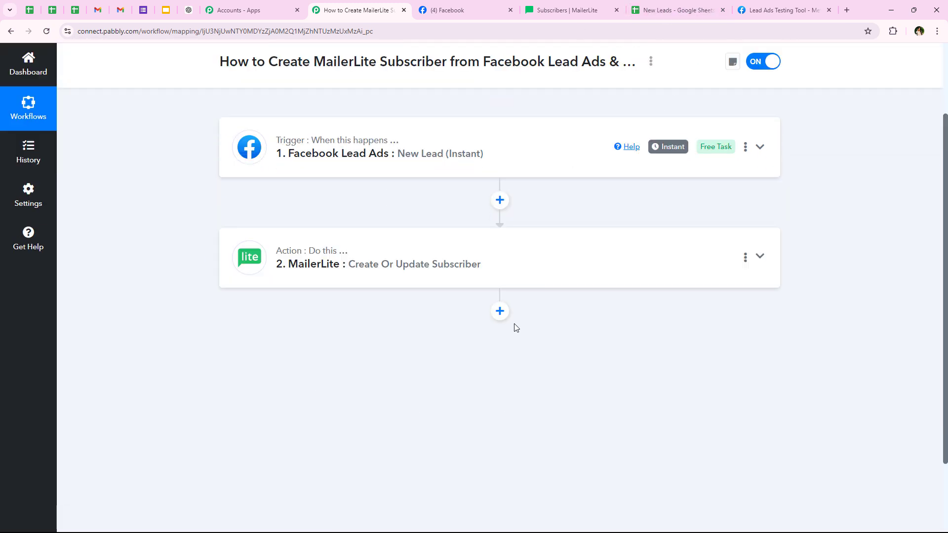
pyautogui.click(499, 312)
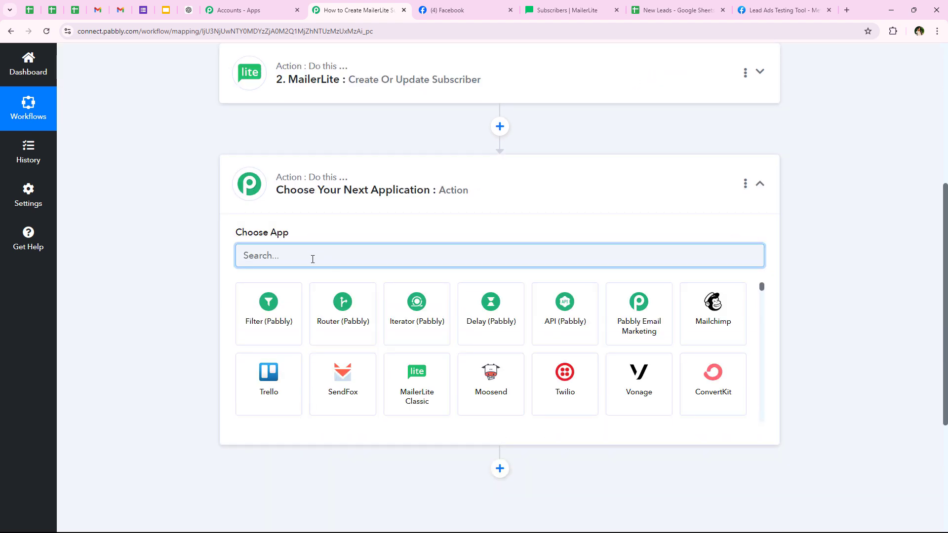
pyautogui.write('Google ')
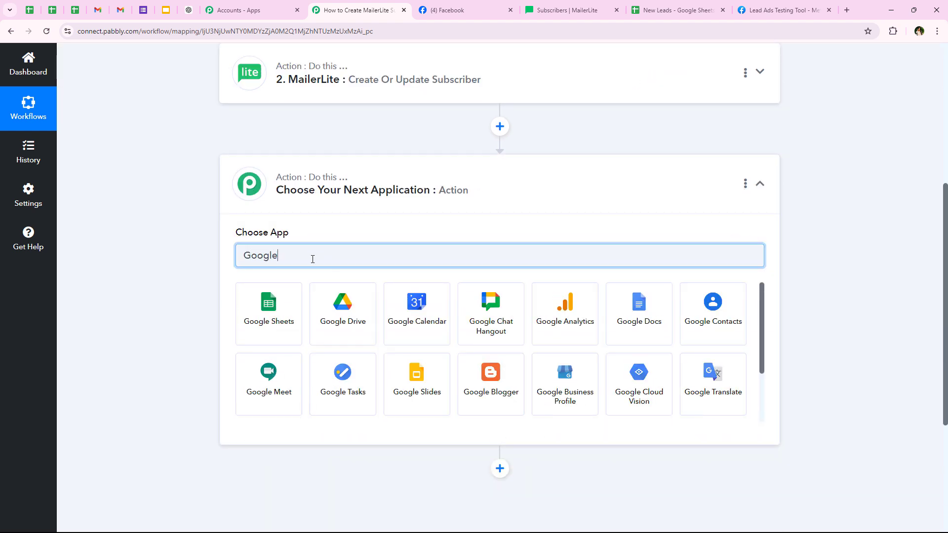
pyautogui.write('Sheet')
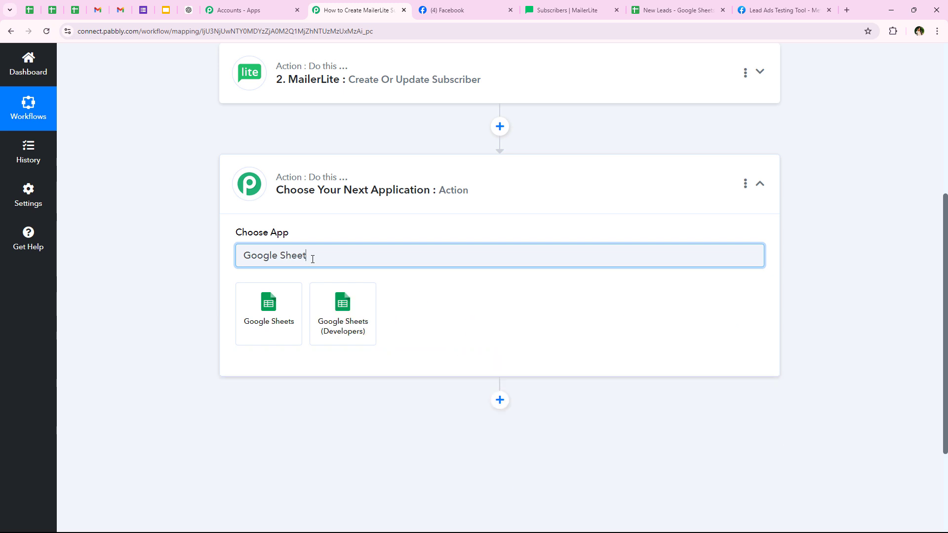
pyautogui.write('s')
pyautogui.click(258, 309)
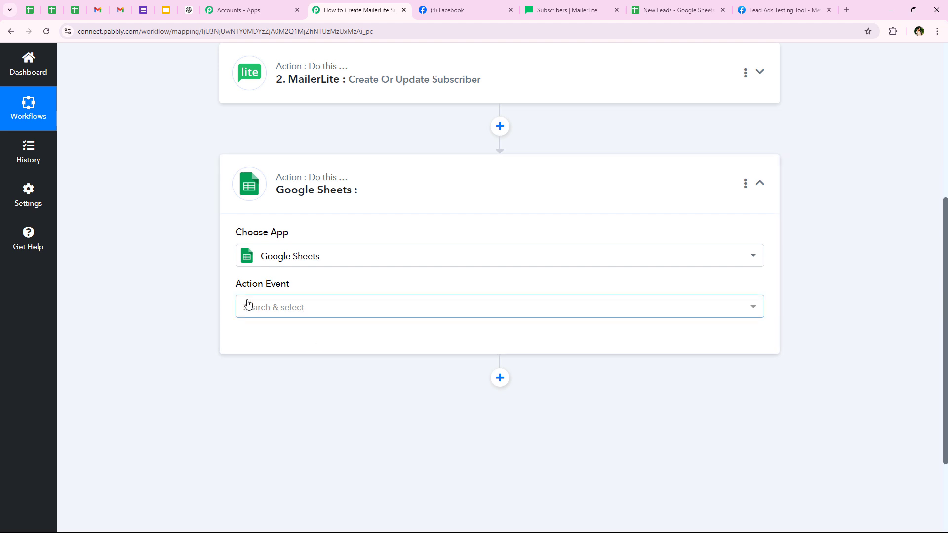
pyautogui.click(279, 308)
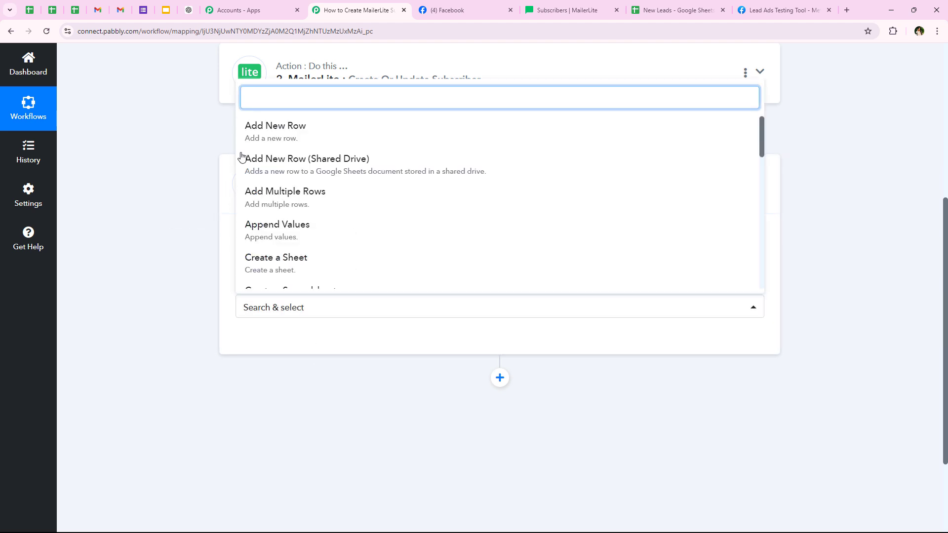
pyautogui.click(252, 131)
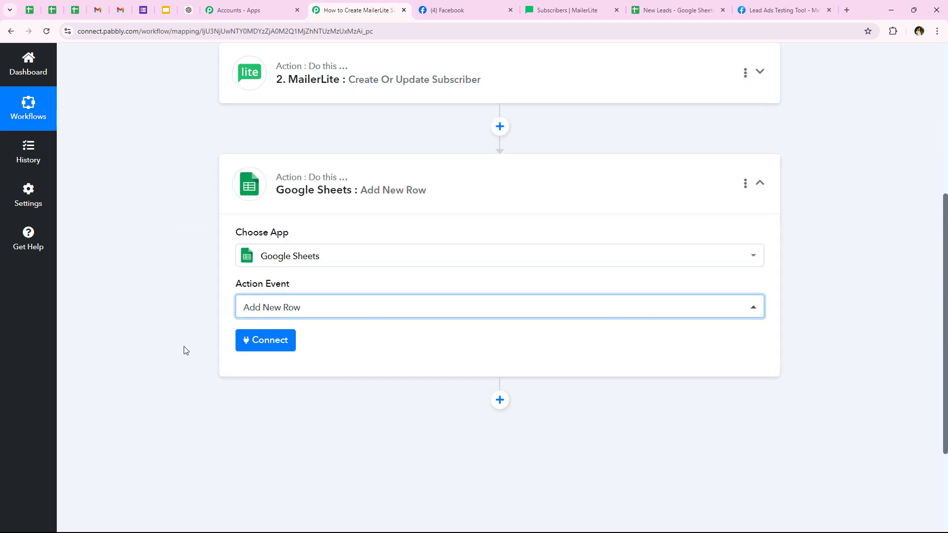
# - Choose to add a new Google Sheets connection instead of reusing an existing one
pyautogui.click(246, 346)
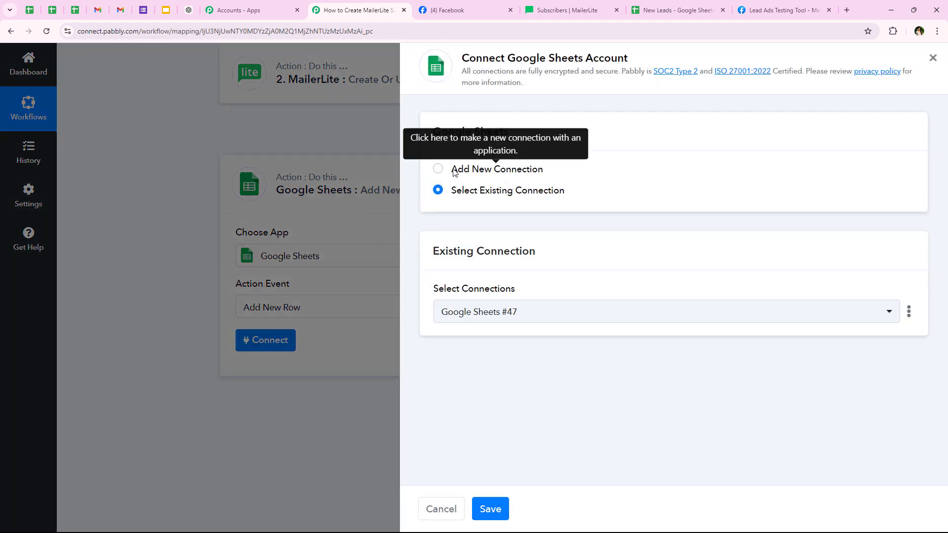
pyautogui.moveTo(451, 170); pyautogui.dragTo(545, 170)
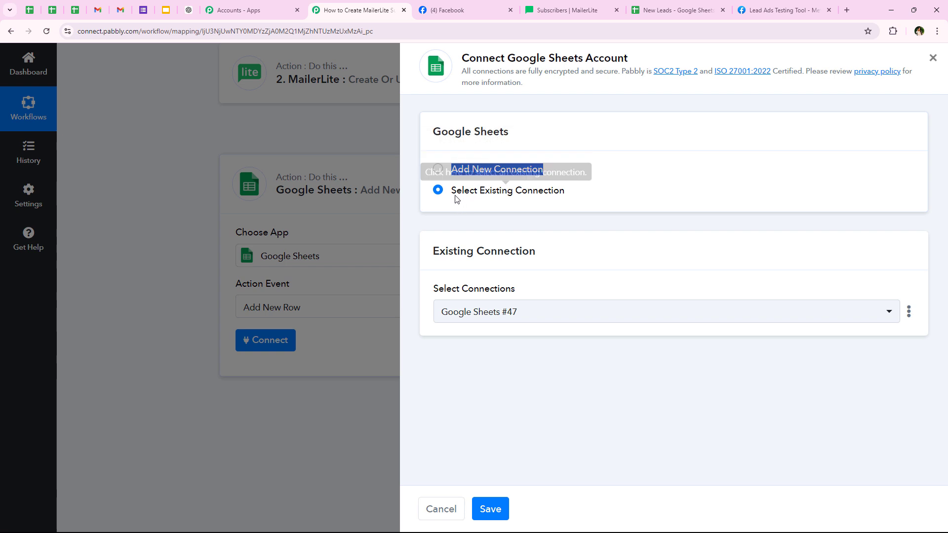
pyautogui.moveTo(452, 192); pyautogui.dragTo(566, 198)
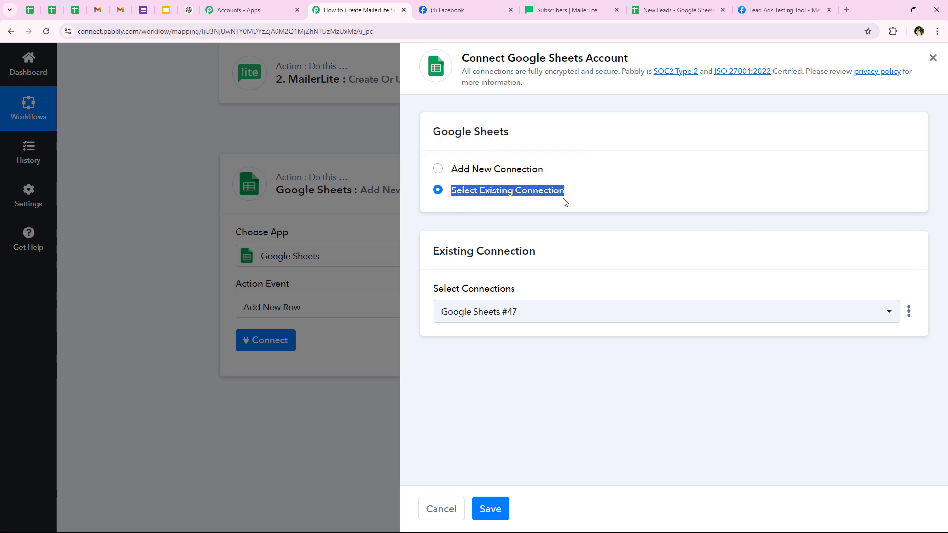
pyautogui.click(568, 193)
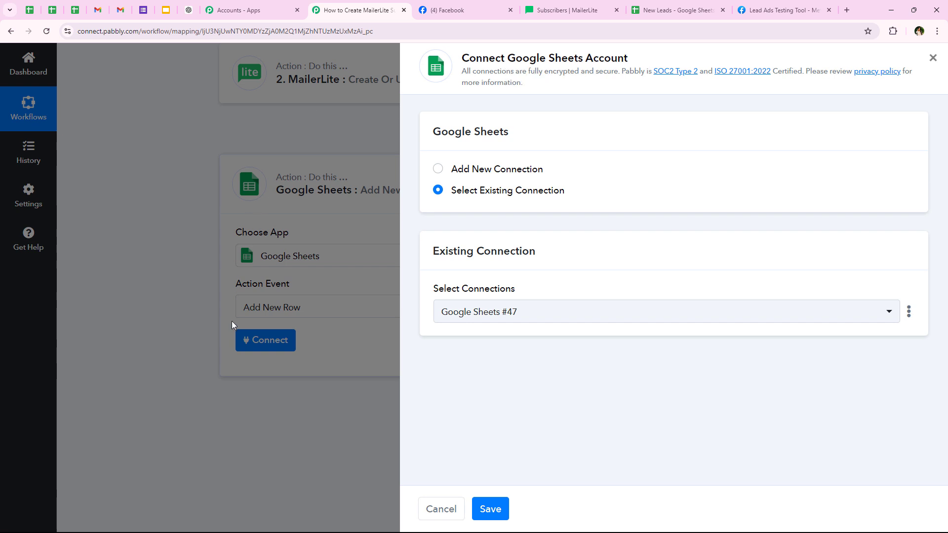
pyautogui.click(490, 194)
pyautogui.click(483, 168)
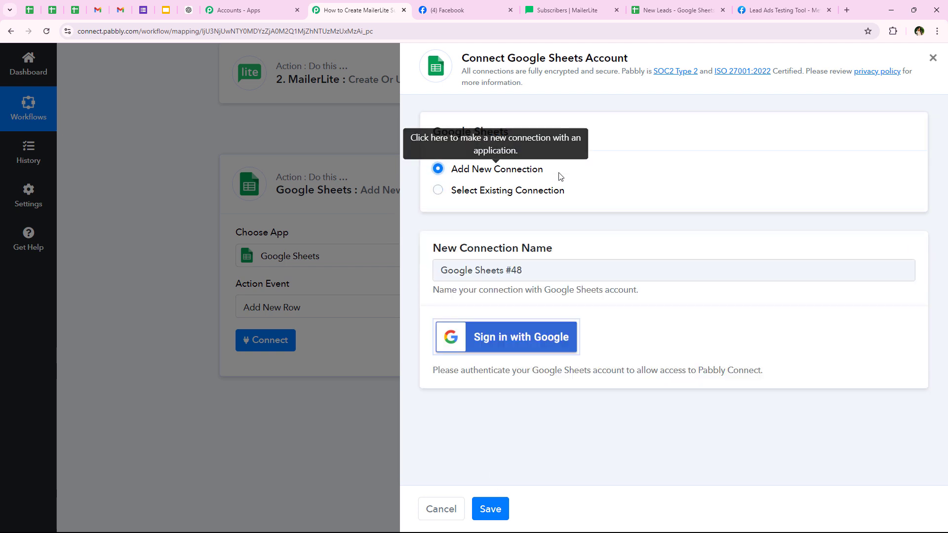
# - Sign in with Google and allow Pabbly access to Google Sheets
pyautogui.click(512, 348)
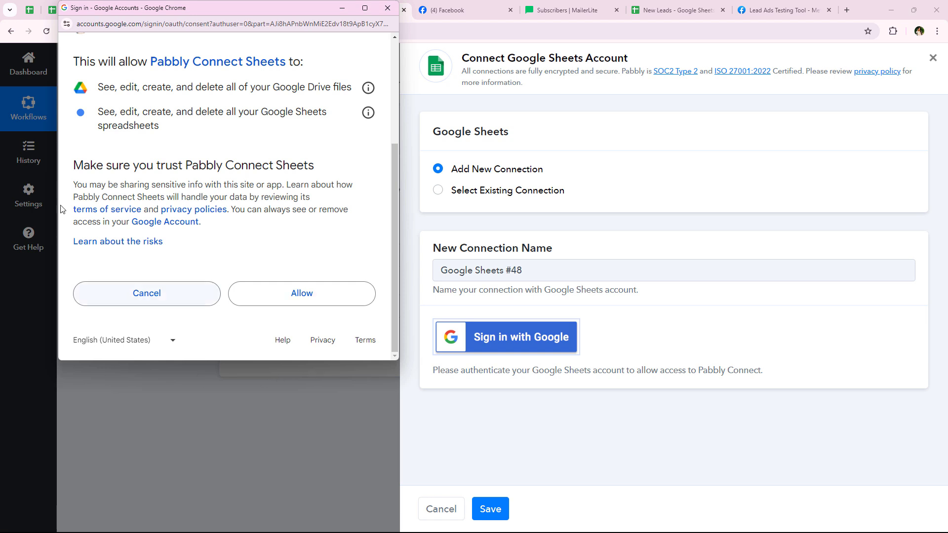
pyautogui.moveTo(172, 126); pyautogui.dragTo(98, 89)
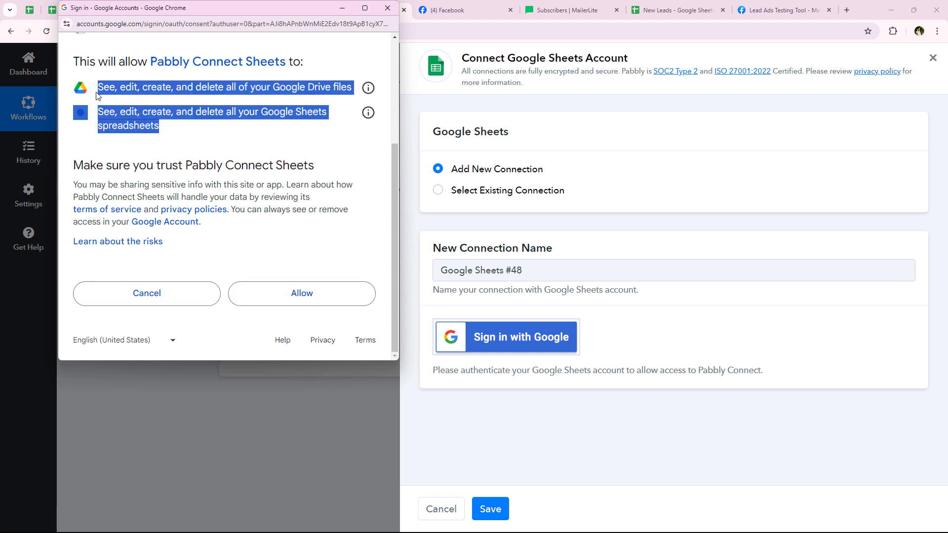
pyautogui.click(184, 142)
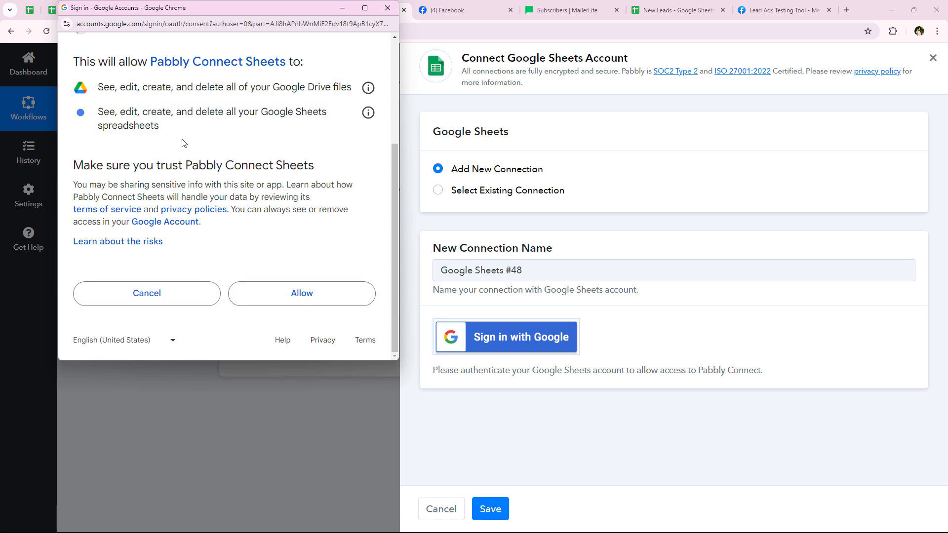
pyautogui.click(299, 295)
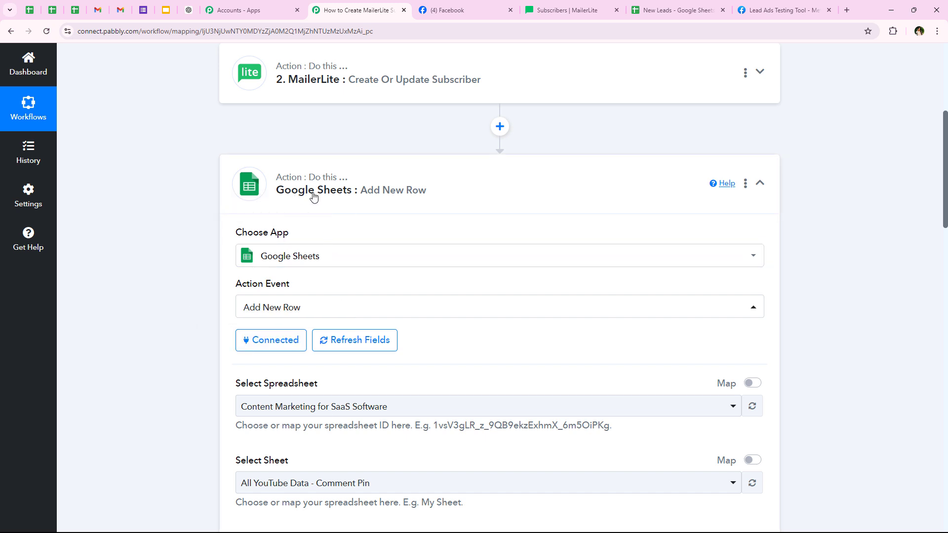
# - Target the New Leads spreadsheet and its Leads sheet after checking its columns
pyautogui.scroll(-5, 165, 239)
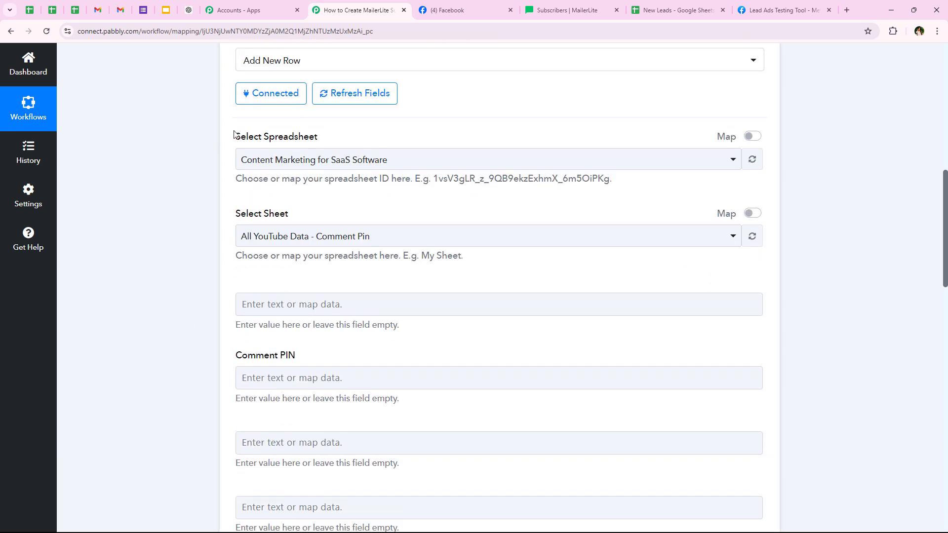
pyautogui.moveTo(234, 134); pyautogui.dragTo(330, 139)
pyautogui.moveTo(237, 213); pyautogui.dragTo(389, 235)
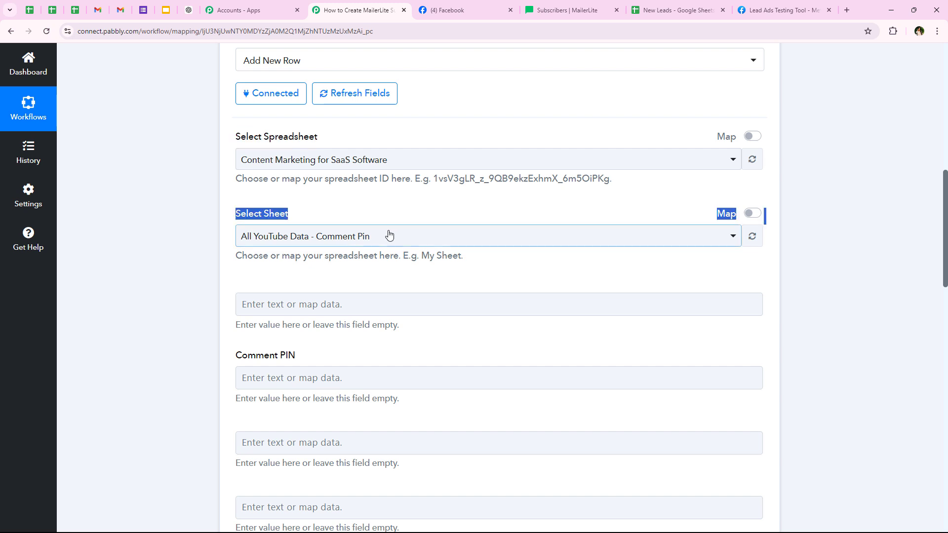
pyautogui.click(207, 290)
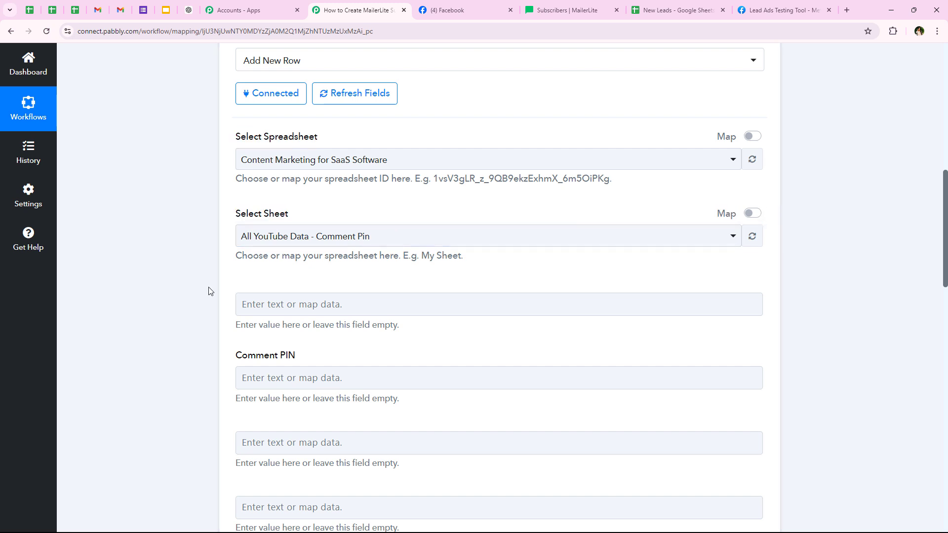
pyautogui.click(674, 11)
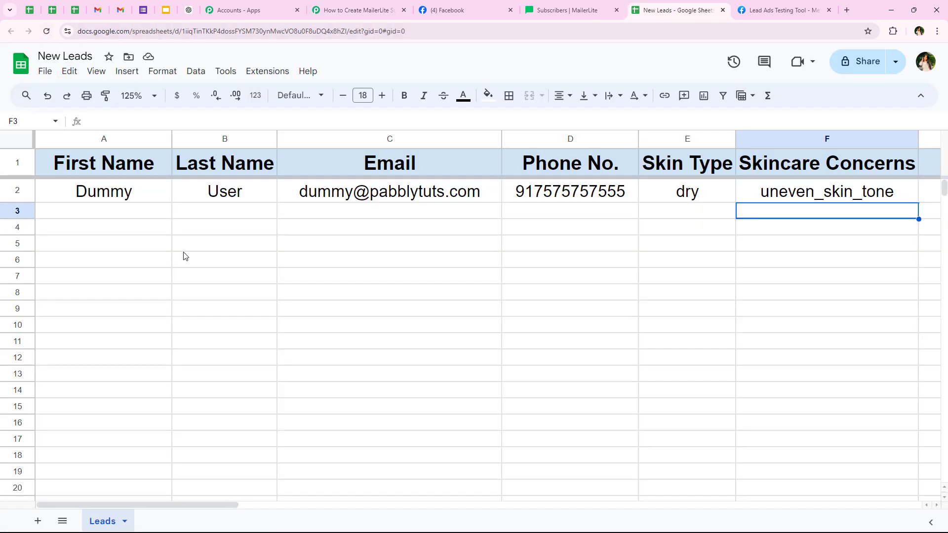
pyautogui.click(327, 11)
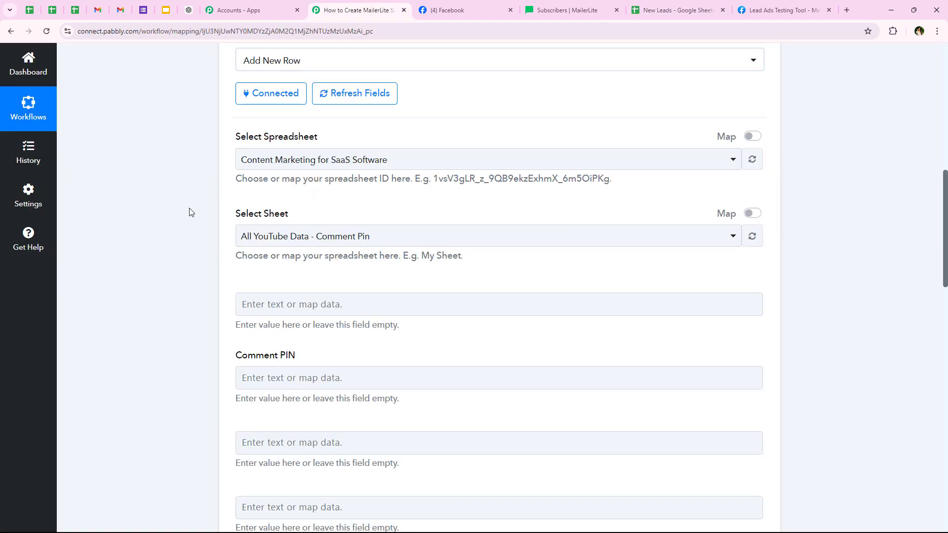
pyautogui.click(277, 159)
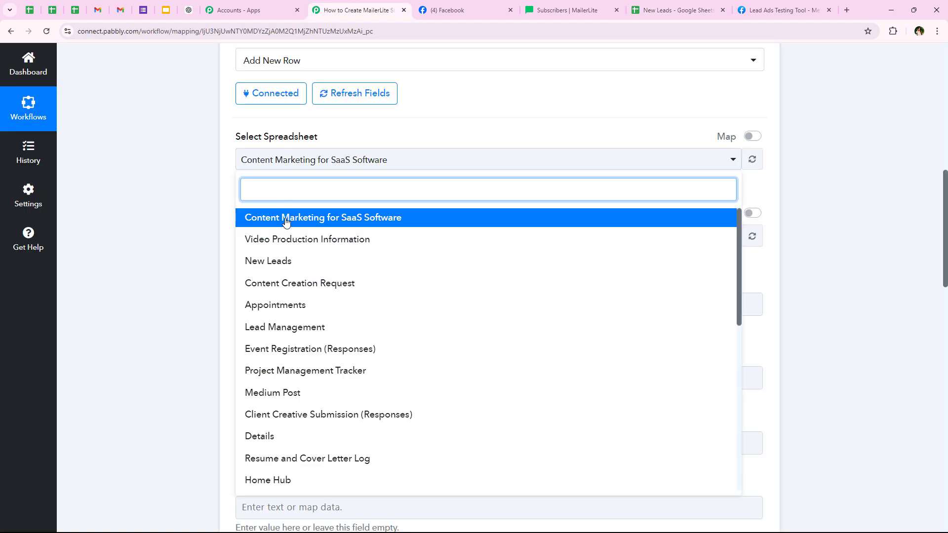
pyautogui.click(285, 259)
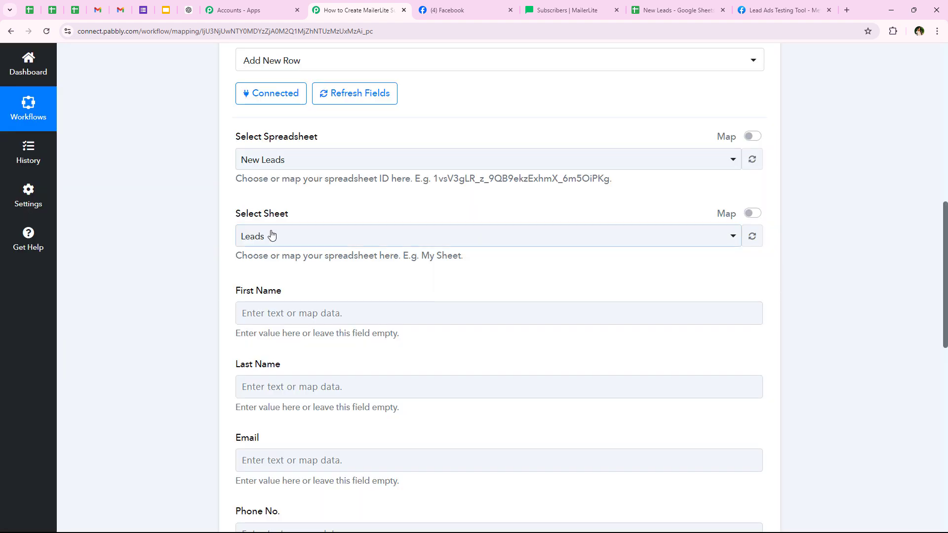
pyautogui.click(253, 239)
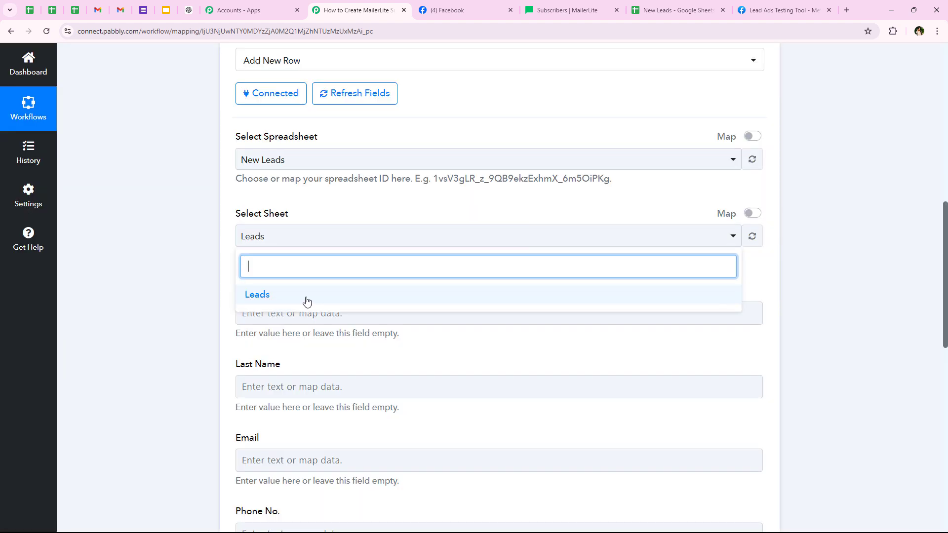
pyautogui.click(219, 267)
# - Compare the column fields First Name to Skincare Concerns with the sheet's A1:F1 headers
pyautogui.scroll(-1, 330, 222)
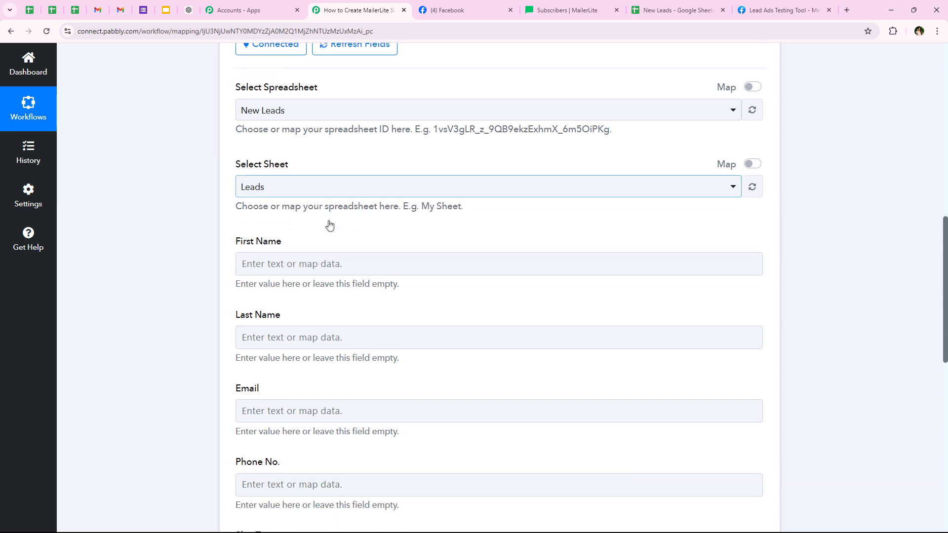
pyautogui.moveTo(236, 241); pyautogui.dragTo(329, 242)
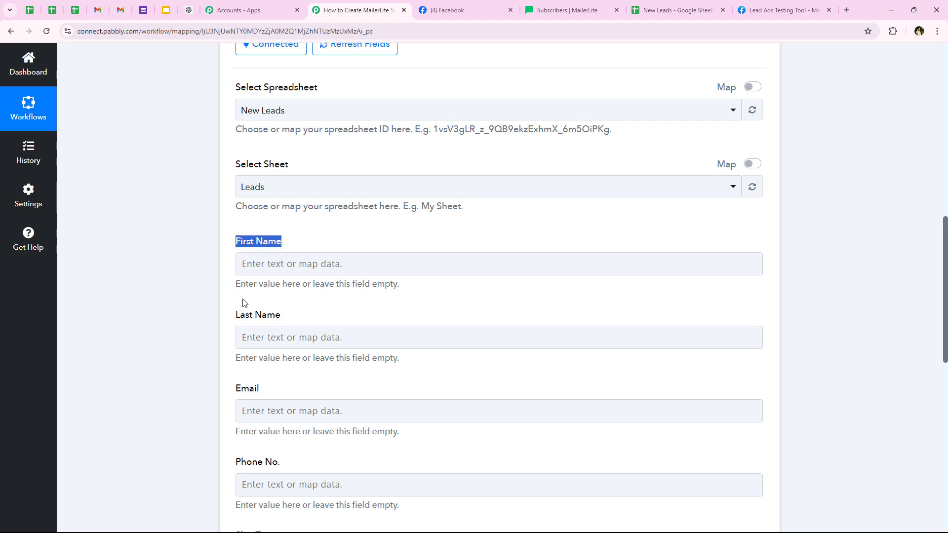
pyautogui.moveTo(231, 318); pyautogui.dragTo(315, 321)
pyautogui.scroll(-3, 383, 386)
pyautogui.scroll(-2, 280, 357)
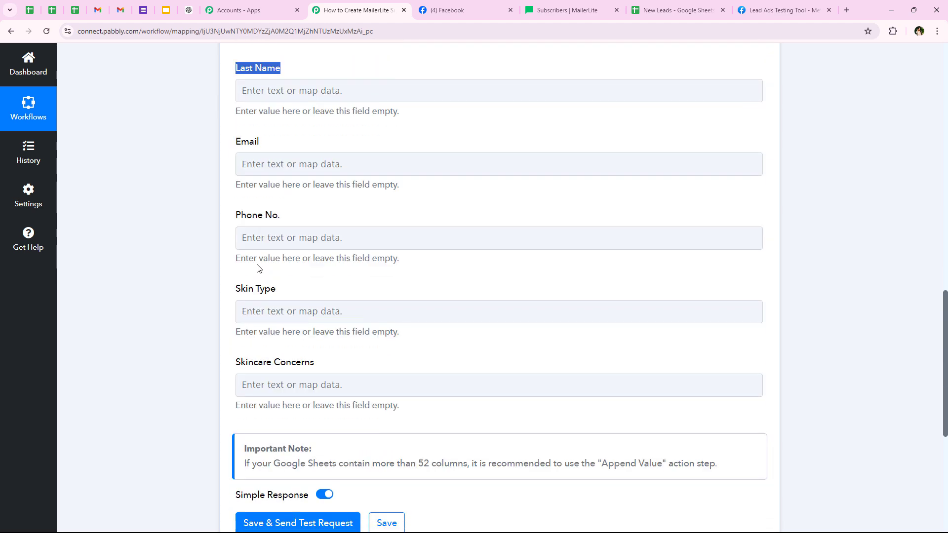
pyautogui.click(182, 275)
pyautogui.middleClick(195, 277)
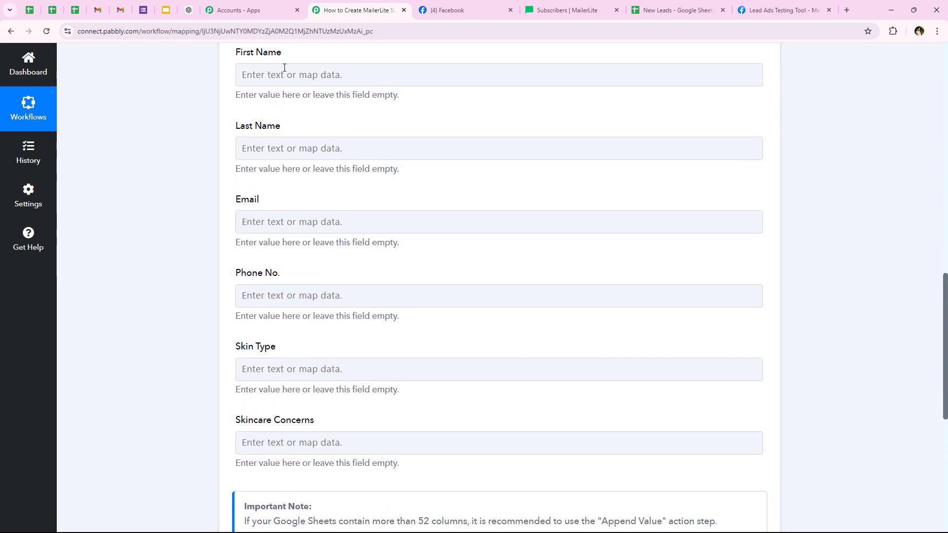
pyautogui.click(683, 4)
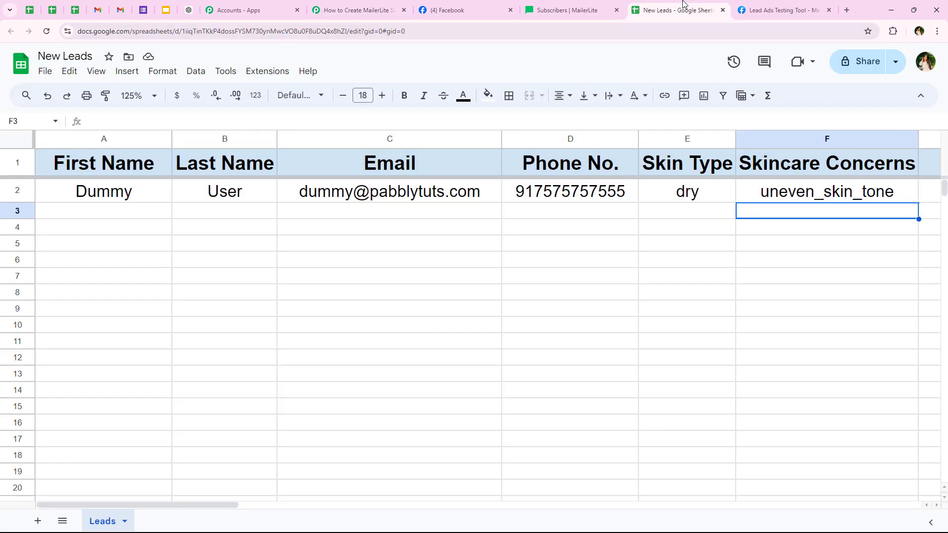
pyautogui.moveTo(120, 174); pyautogui.dragTo(770, 161)
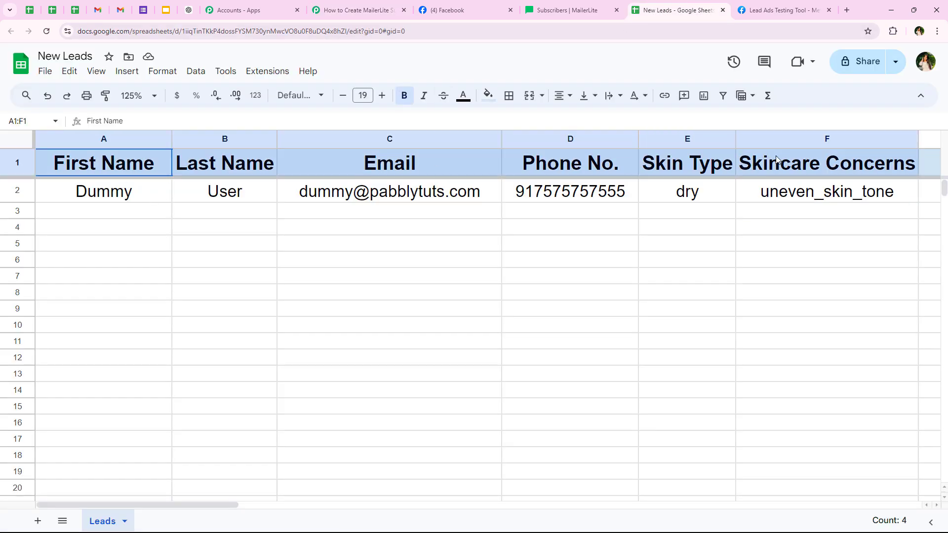
pyautogui.click(206, 262)
pyautogui.click(360, 9)
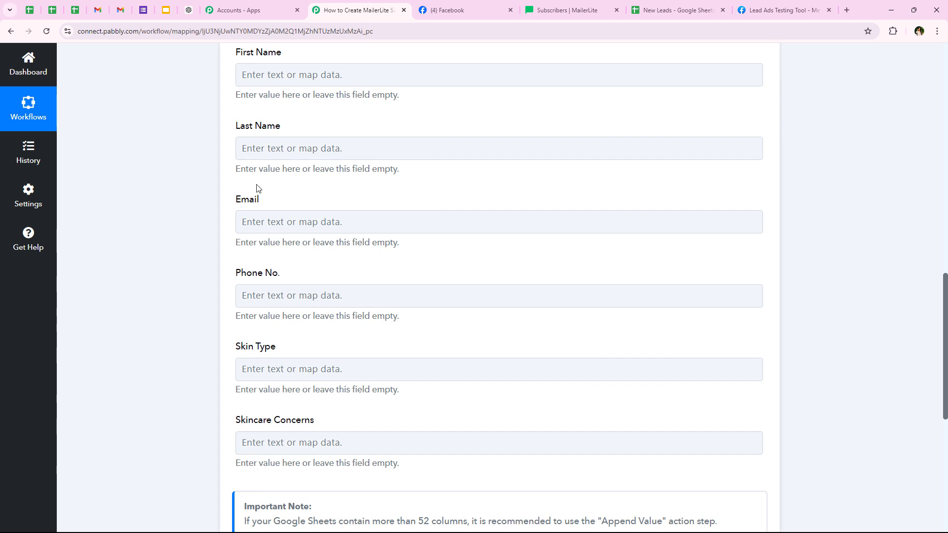
# - Map the lead's first name and last name into the First Name and Last Name columns
pyautogui.scroll(1, 255, 188)
pyautogui.click(297, 174)
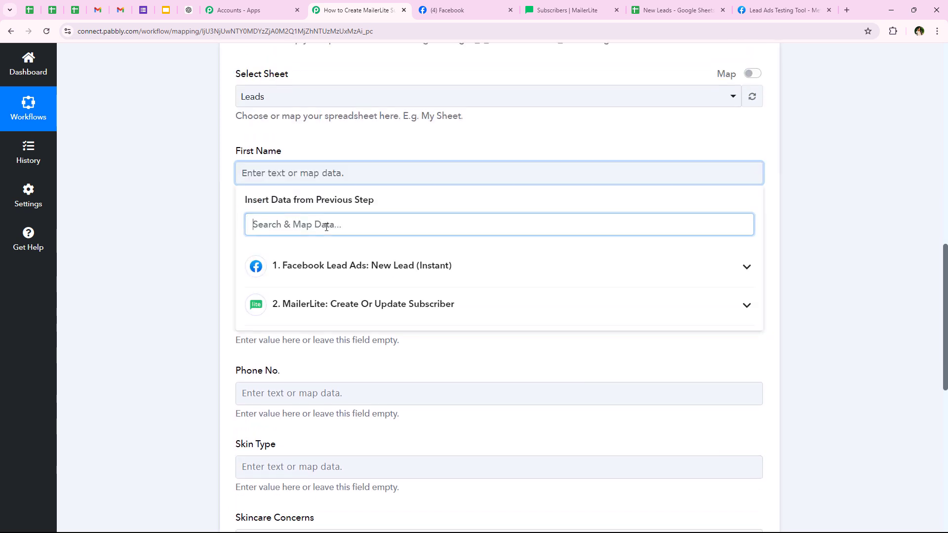
pyautogui.write('fir')
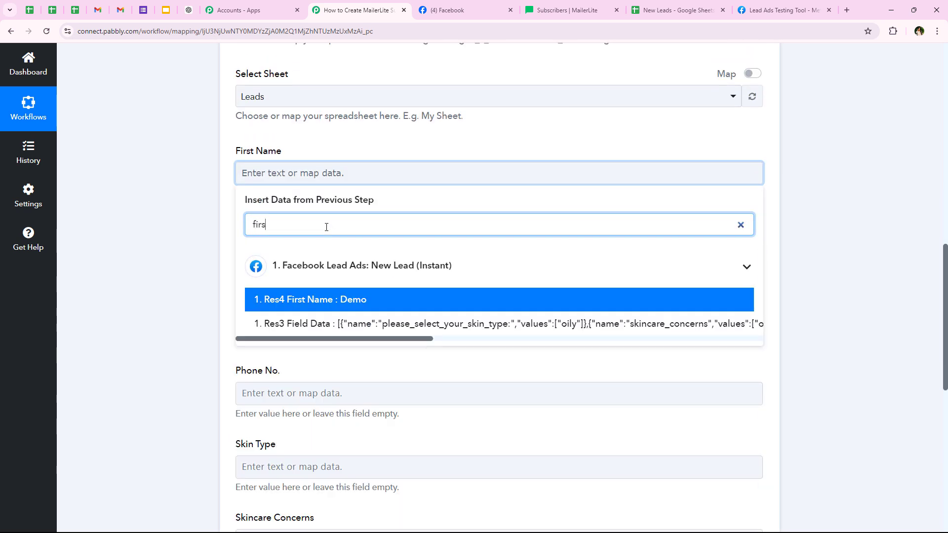
pyautogui.write('s')
pyautogui.click(276, 299)
pyautogui.click(309, 253)
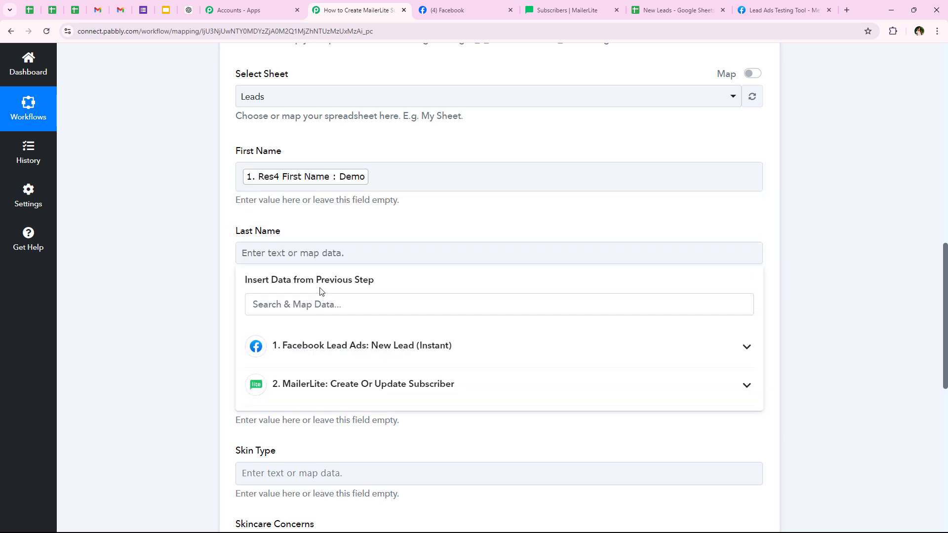
pyautogui.click(339, 311)
pyautogui.write('last')
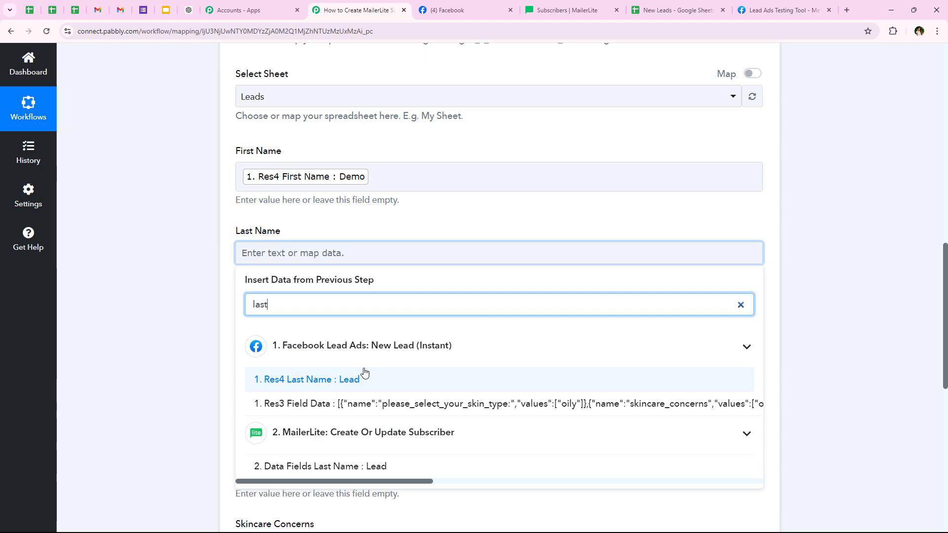
pyautogui.click(364, 377)
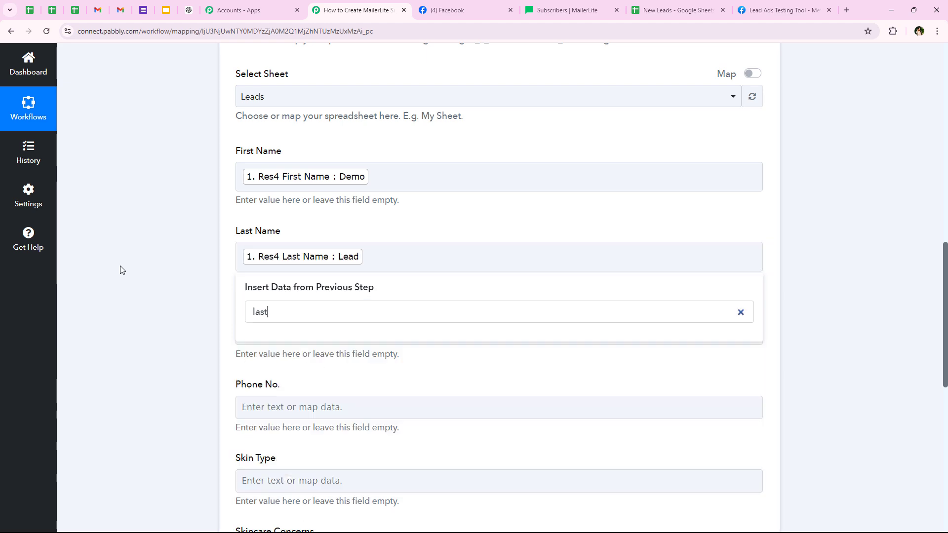
# - Map the Facebook lead's email into the Email column
pyautogui.scroll(-4, 117, 290)
pyautogui.click(296, 138)
pyautogui.click(348, 183)
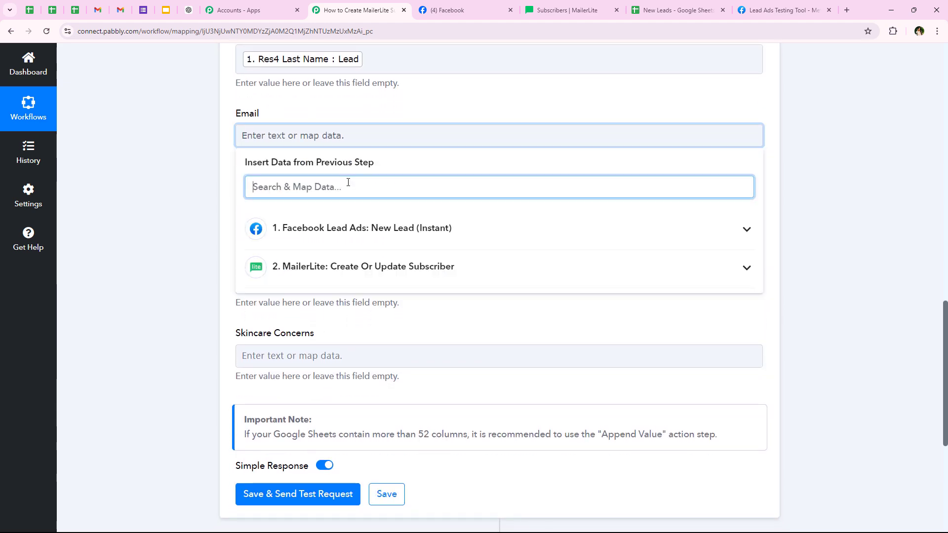
pyautogui.write('email')
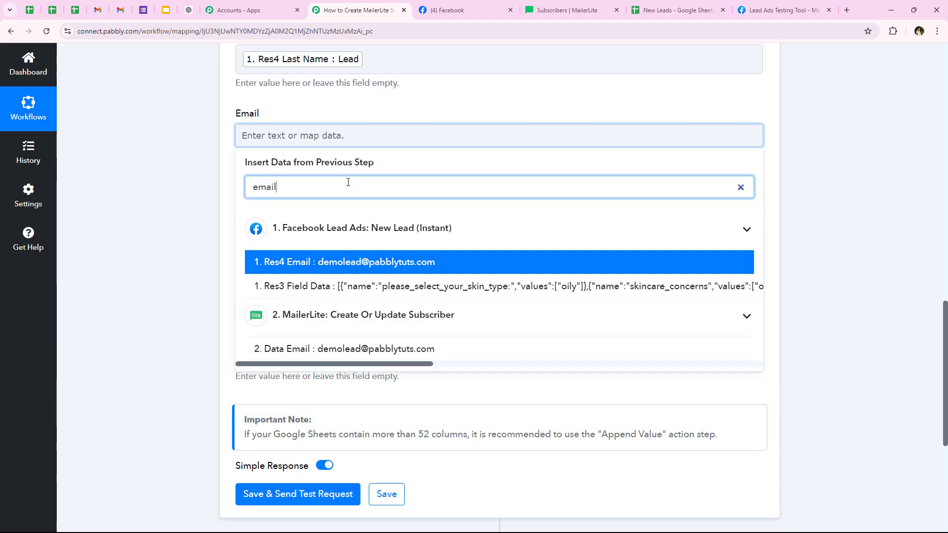
pyautogui.click(366, 228)
pyautogui.click(310, 268)
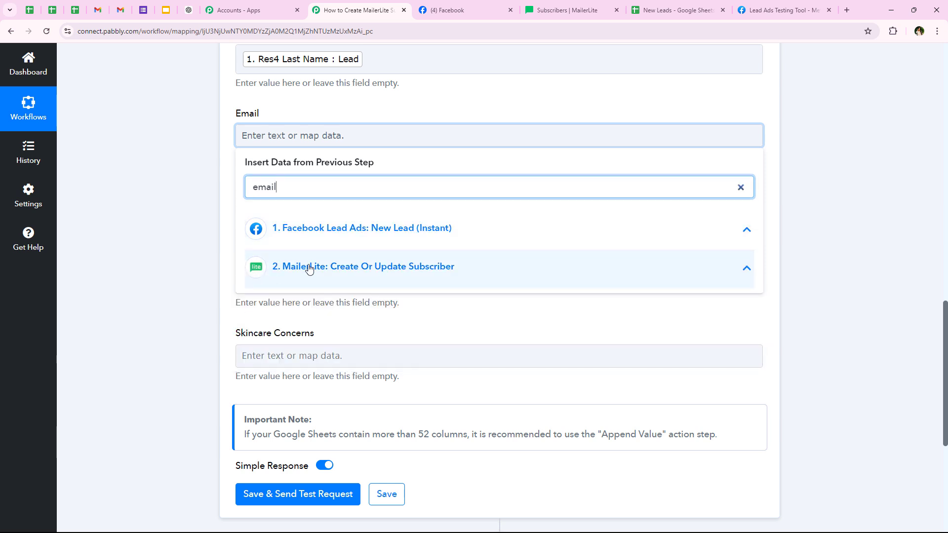
pyautogui.click(309, 268)
pyautogui.click(316, 228)
pyautogui.click(338, 266)
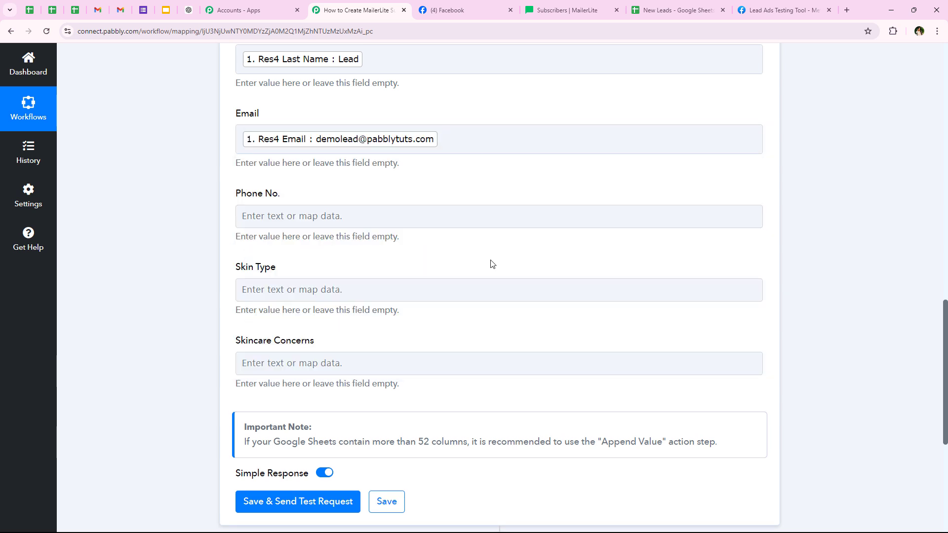
# - Map Phone No., Skin Type and Skincare Concerns to the lead's phone, skin type and concerns answers
pyautogui.click(322, 217)
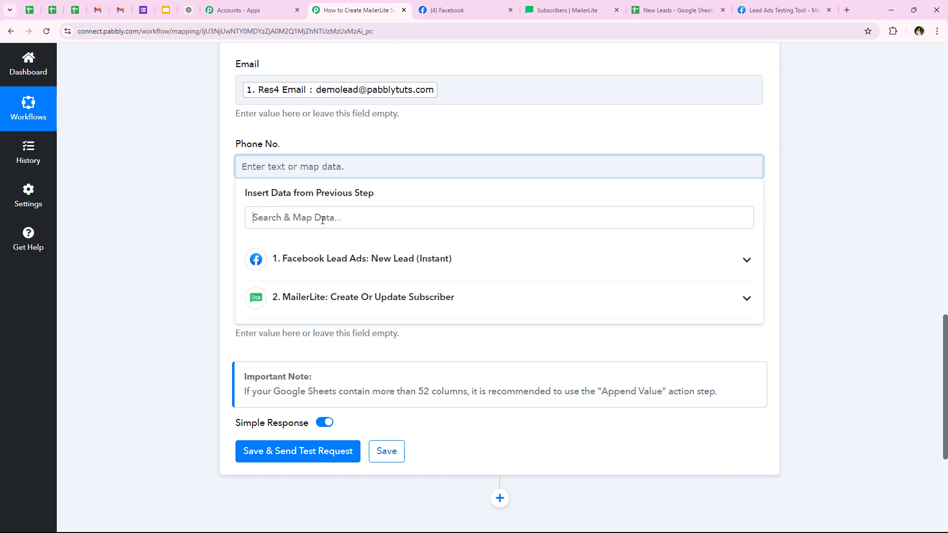
pyautogui.write('phon')
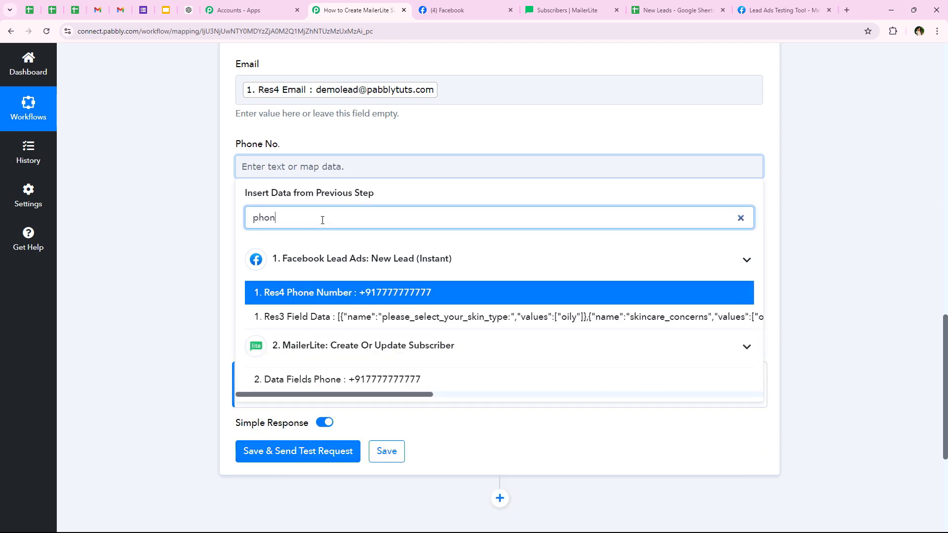
pyautogui.click(296, 292)
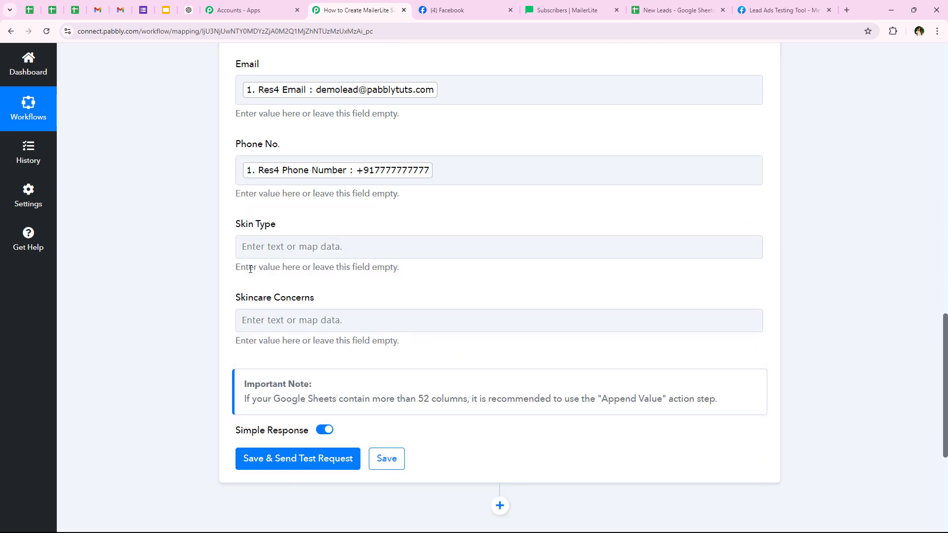
pyautogui.click(257, 250)
pyautogui.write('ty')
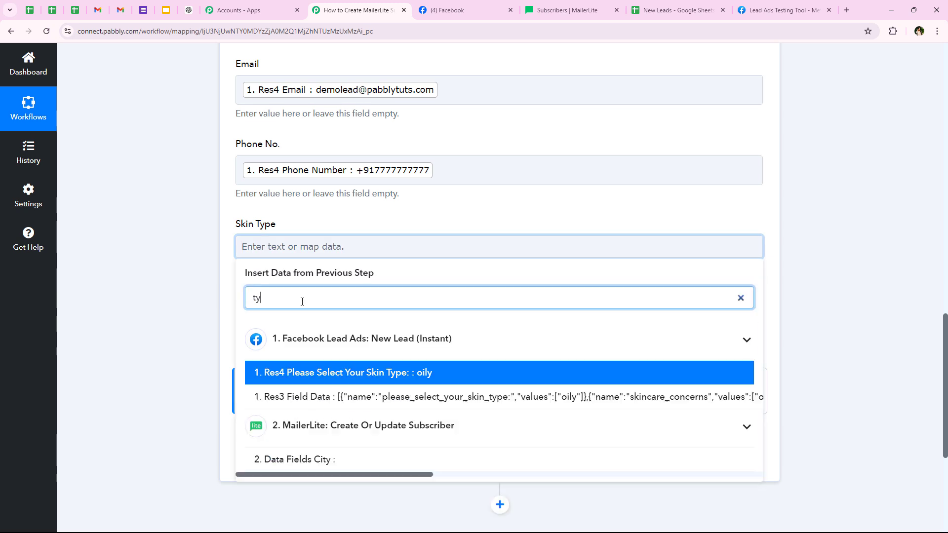
pyautogui.write('pe')
pyautogui.click(434, 380)
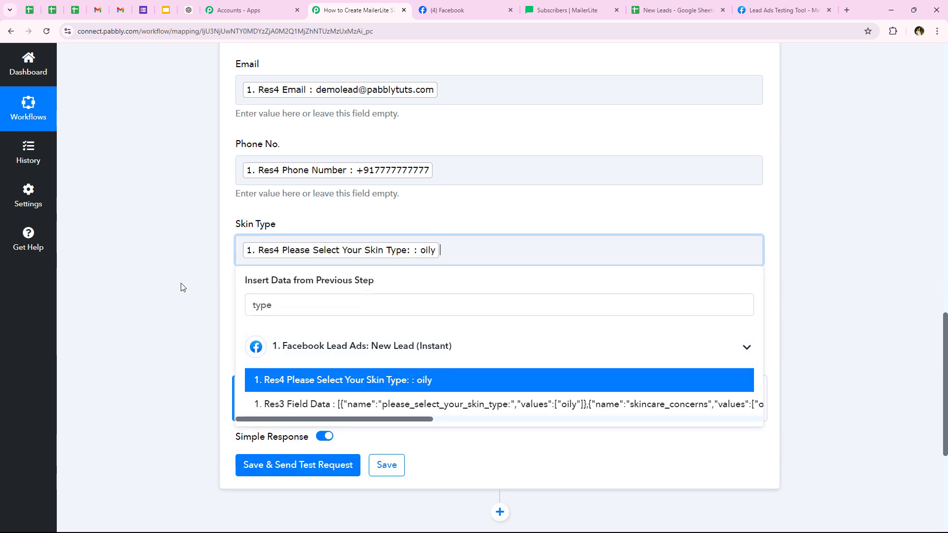
pyautogui.scroll(-2, 186, 284)
pyautogui.click(267, 236)
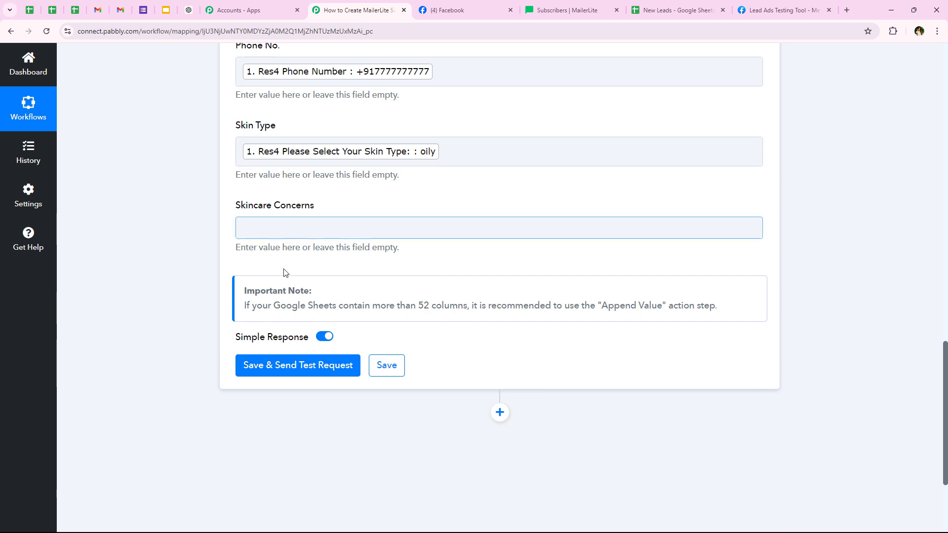
pyautogui.write('con')
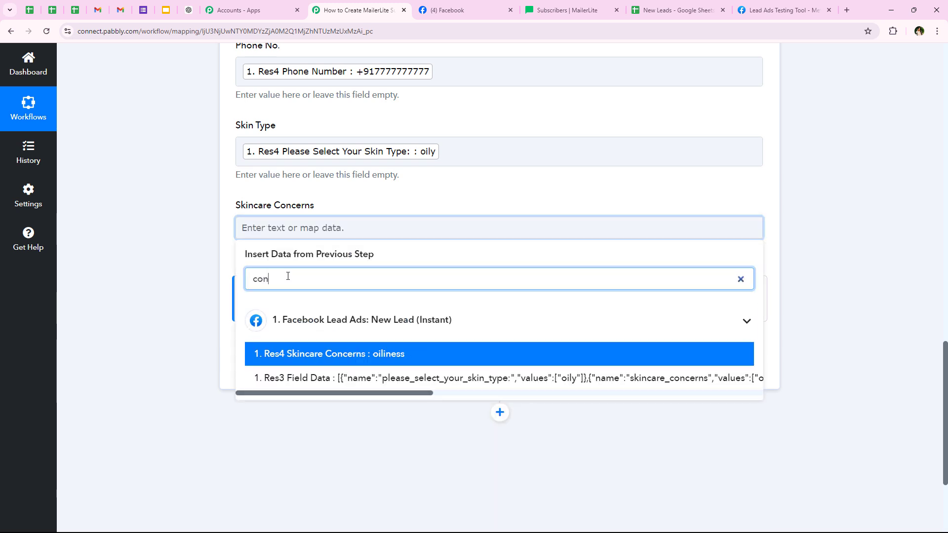
pyautogui.click(316, 354)
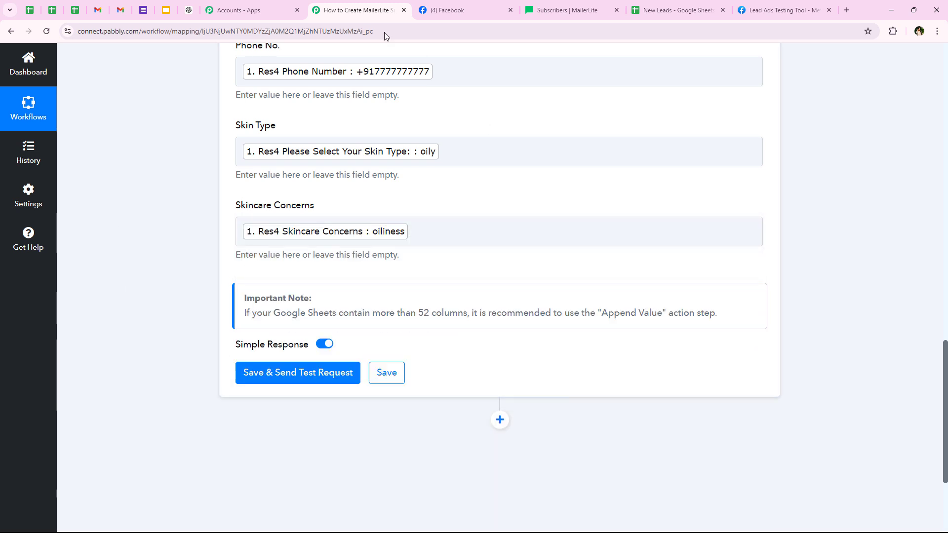
# - Save the Google Sheets step and send a test request, writing six cells to Leads!A3:F3
pyautogui.click(350, 381)
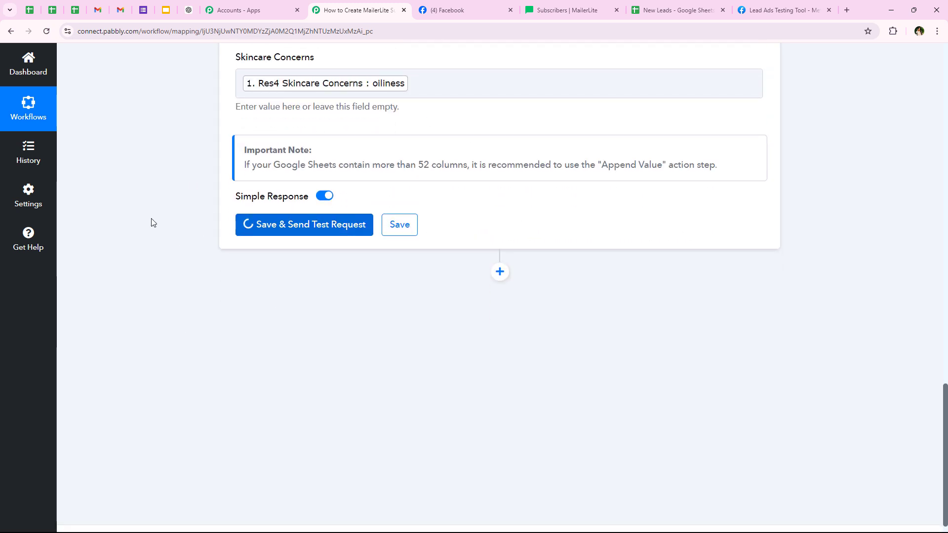
pyautogui.scroll(-1, 443, 207)
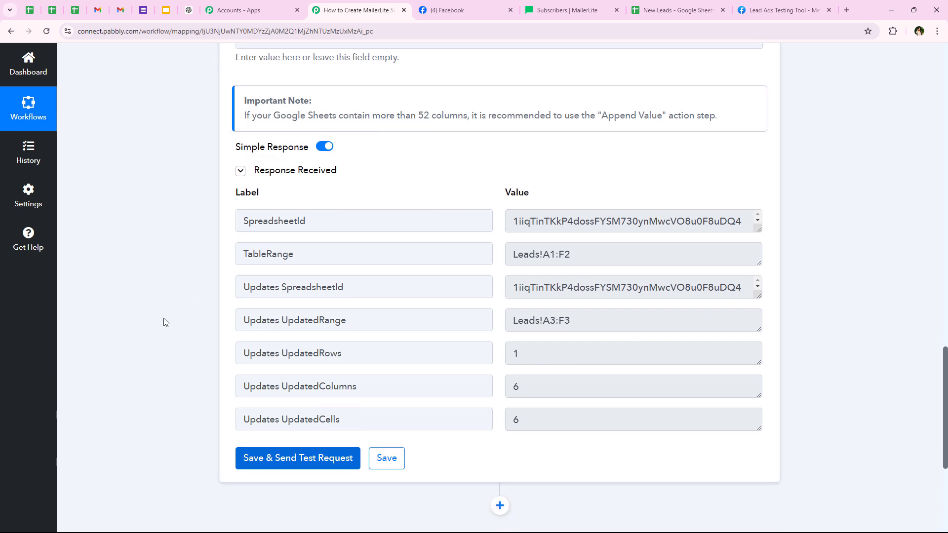
pyautogui.scroll(10, 186, 298)
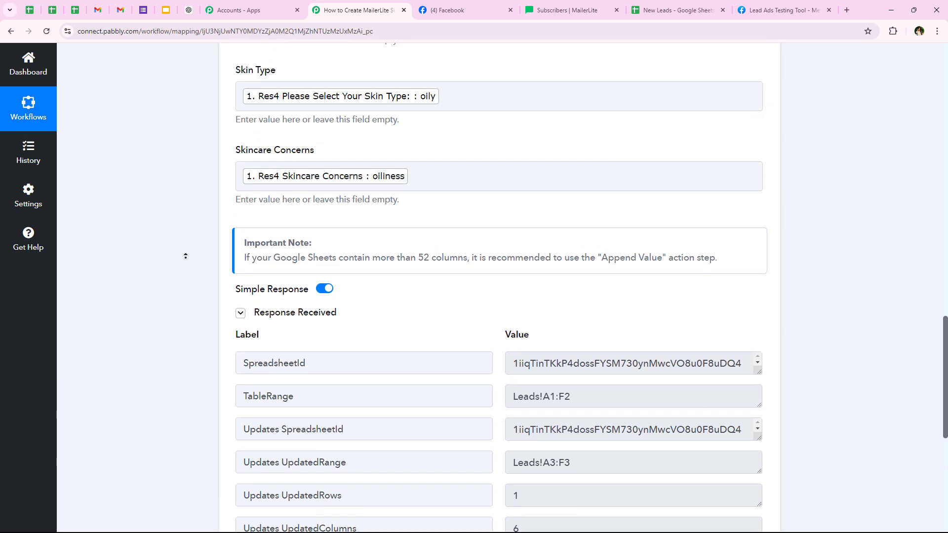
pyautogui.scroll(10, 185, 256)
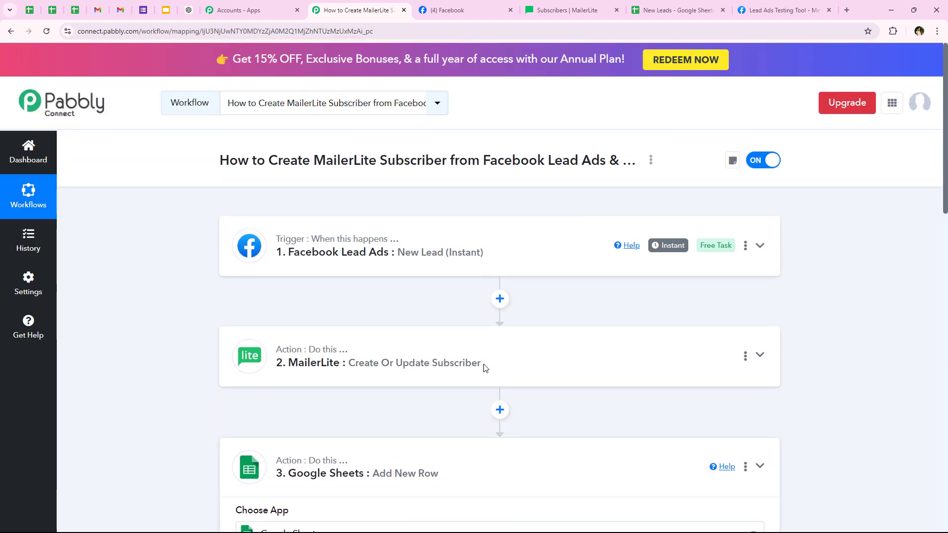
pyautogui.click(679, 10)
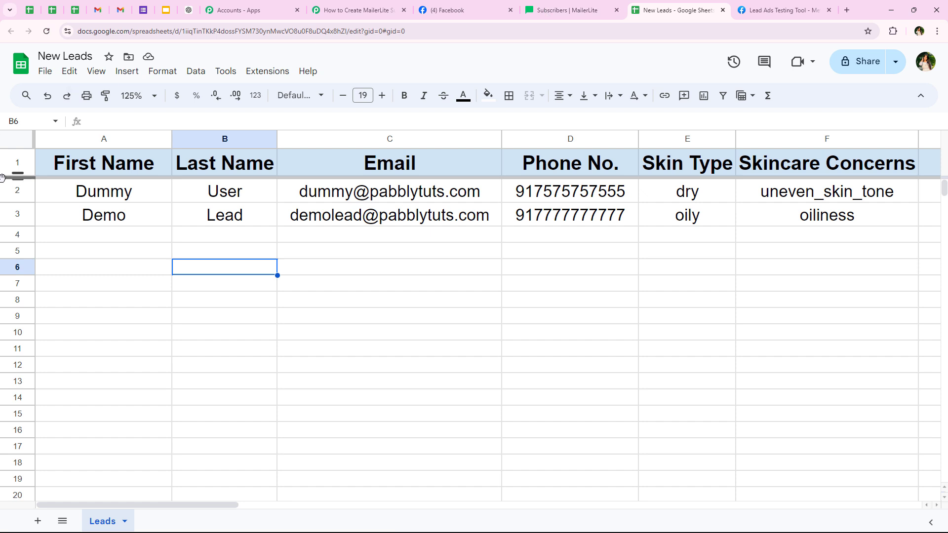
pyautogui.click(16, 216)
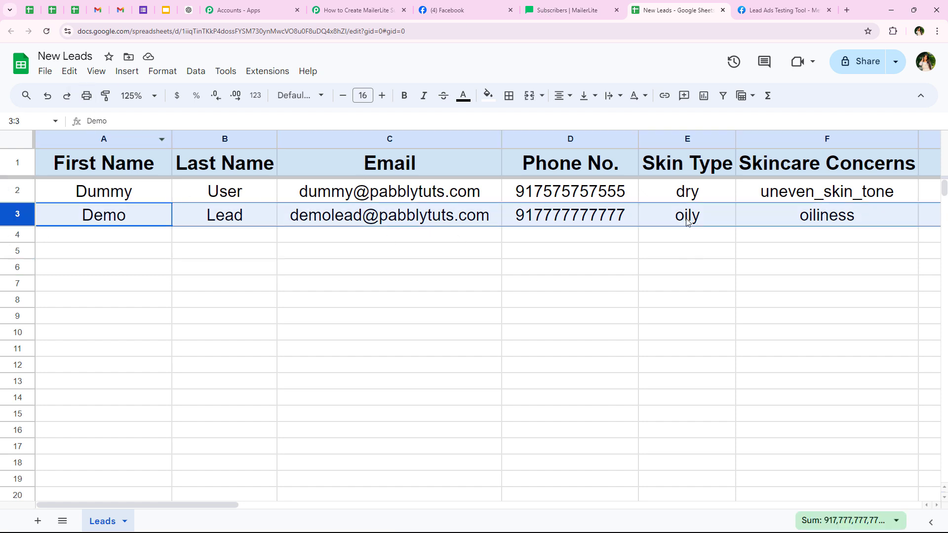
pyautogui.click(785, 286)
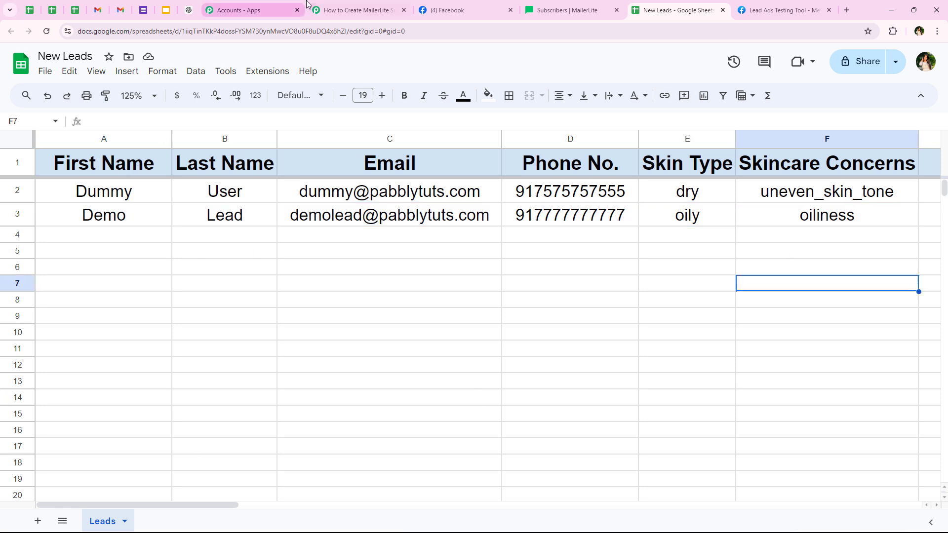
pyautogui.click(345, 10)
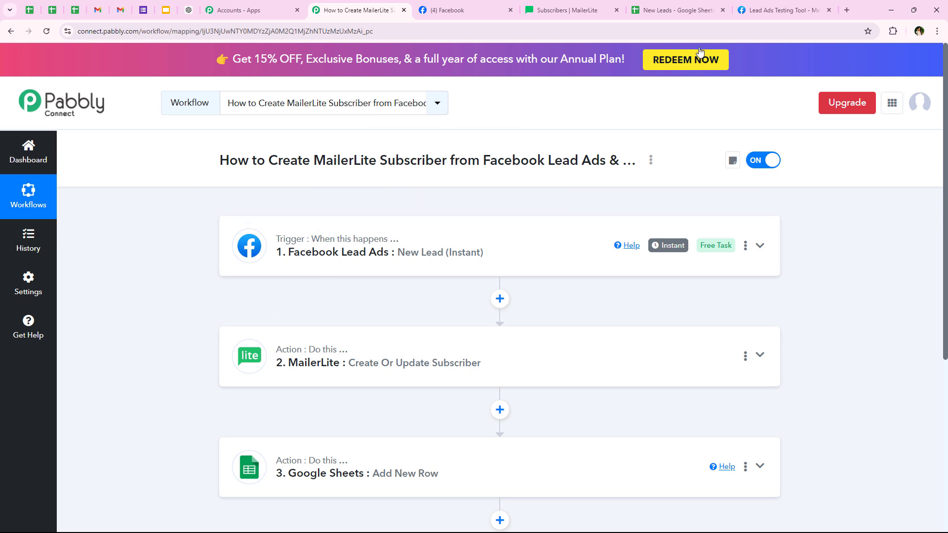
# - Delete the existing test lead in the Lead Ads Testing Tool and reload the page
pyautogui.click(750, 6)
pyautogui.click(363, 255)
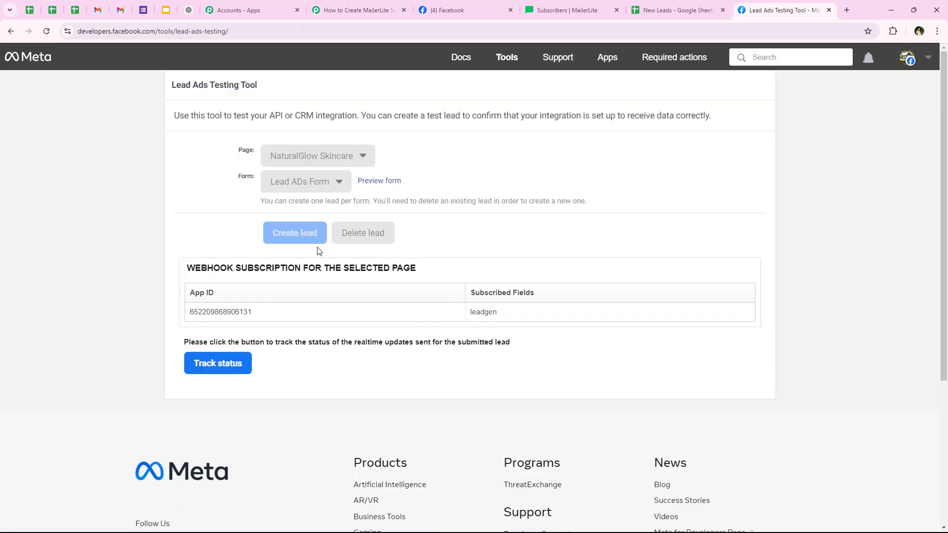
pyautogui.click(47, 31)
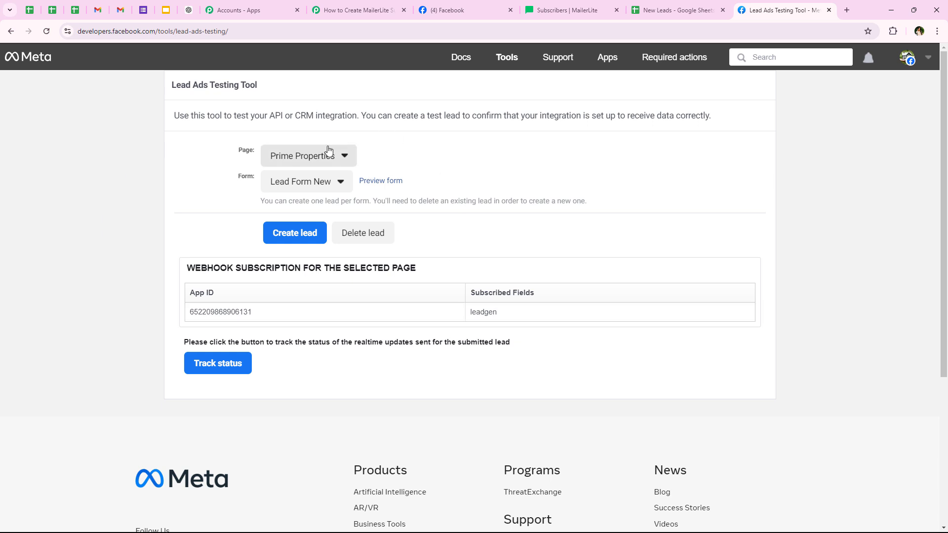
# - Select the NaturalGlow Skincare page and its Lead ADs Form for testing
pyautogui.click(288, 151)
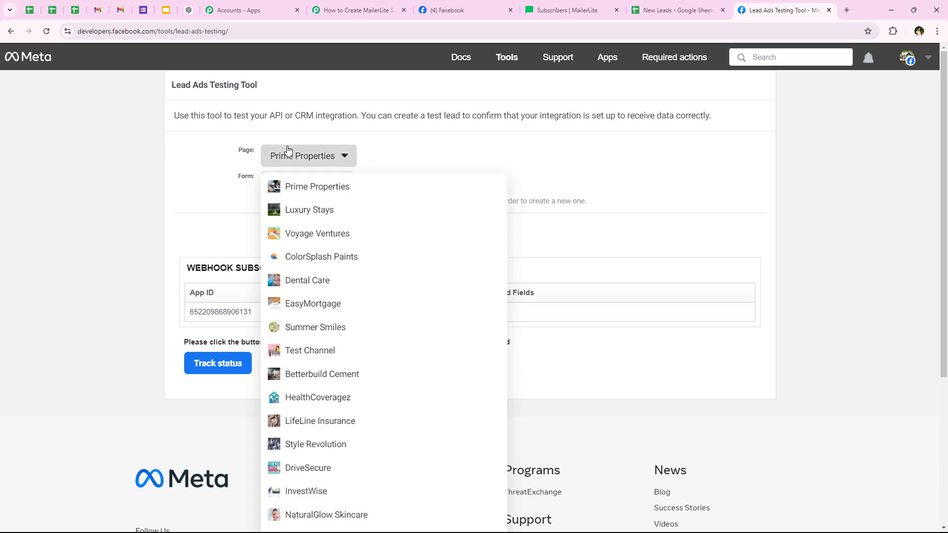
pyautogui.click(299, 516)
pyautogui.click(298, 183)
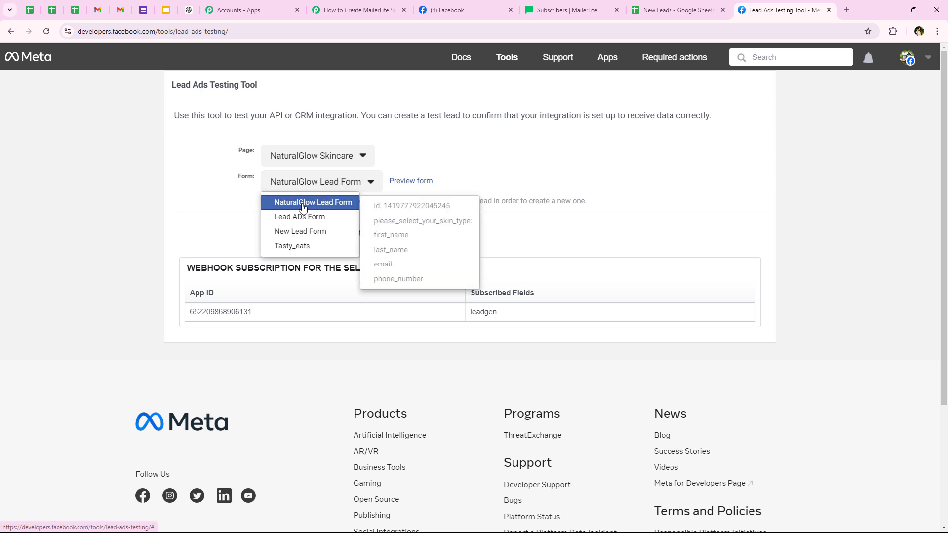
pyautogui.click(301, 216)
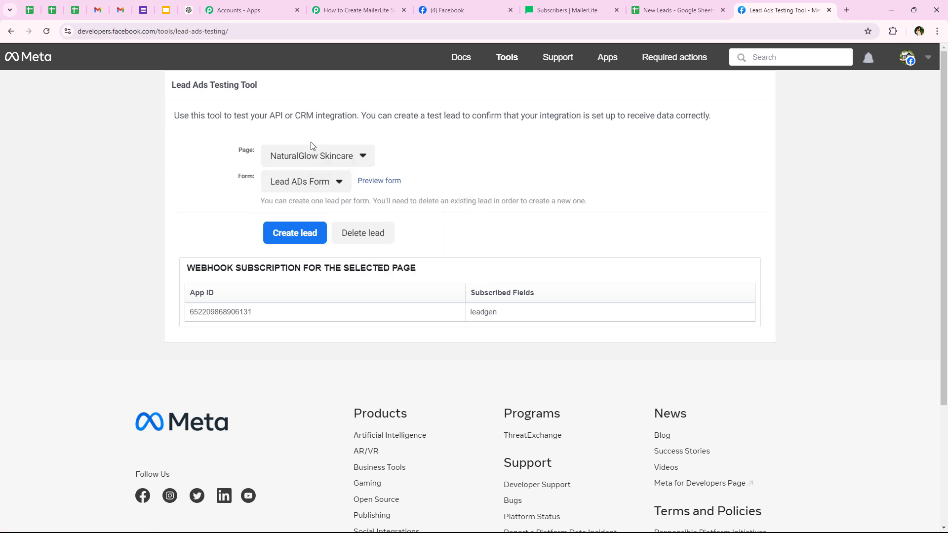
# - Preview the lead form and answer Combination for skin type and Acne for concern
pyautogui.click(390, 181)
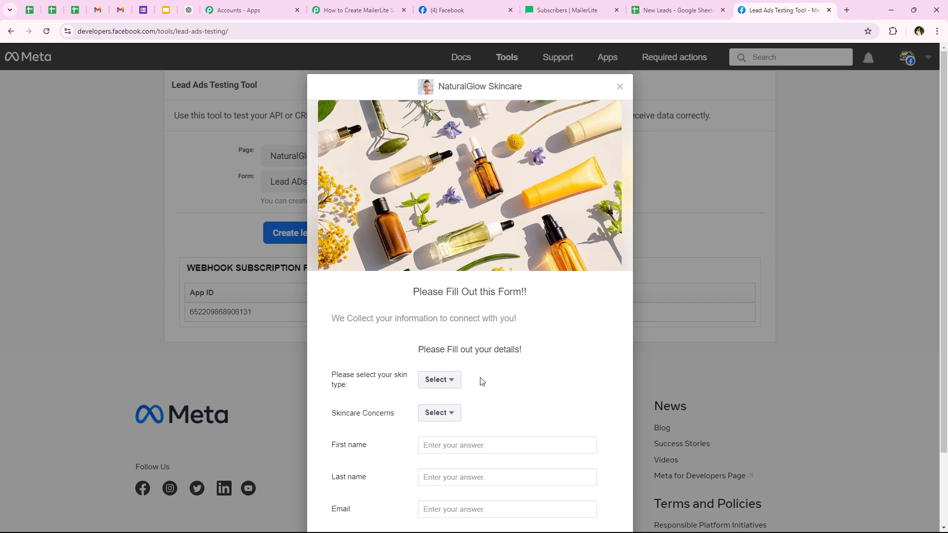
pyautogui.click(440, 379)
pyautogui.scroll(-1, 377, 431)
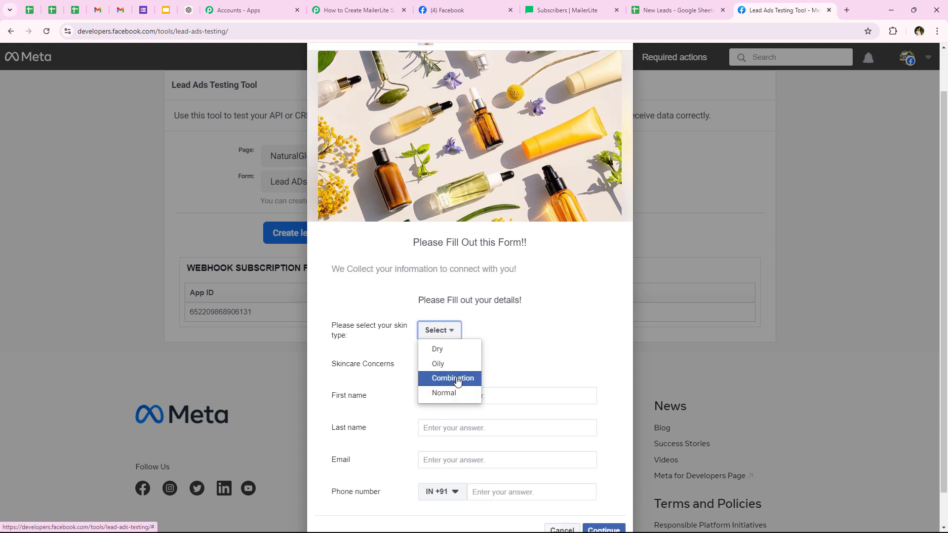
pyautogui.click(457, 379)
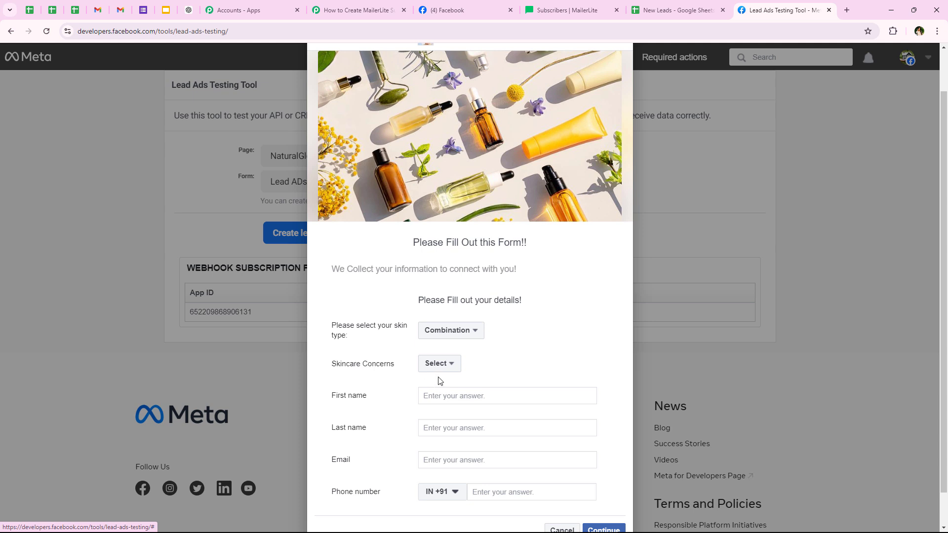
pyautogui.click(438, 370)
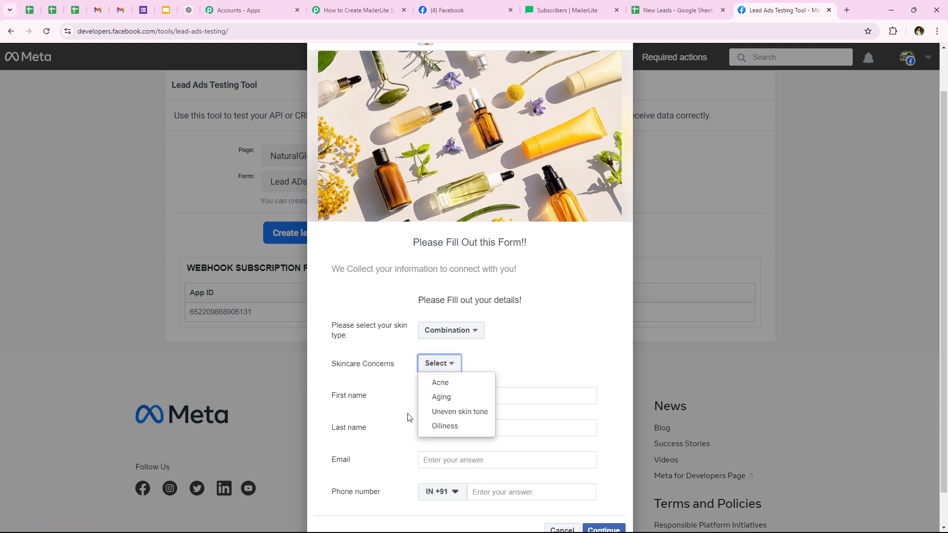
pyautogui.click(431, 382)
# - Fill in the name Test Lead, a test e-mail and phone number, then submit the lead
pyautogui.scroll(-1, 397, 378)
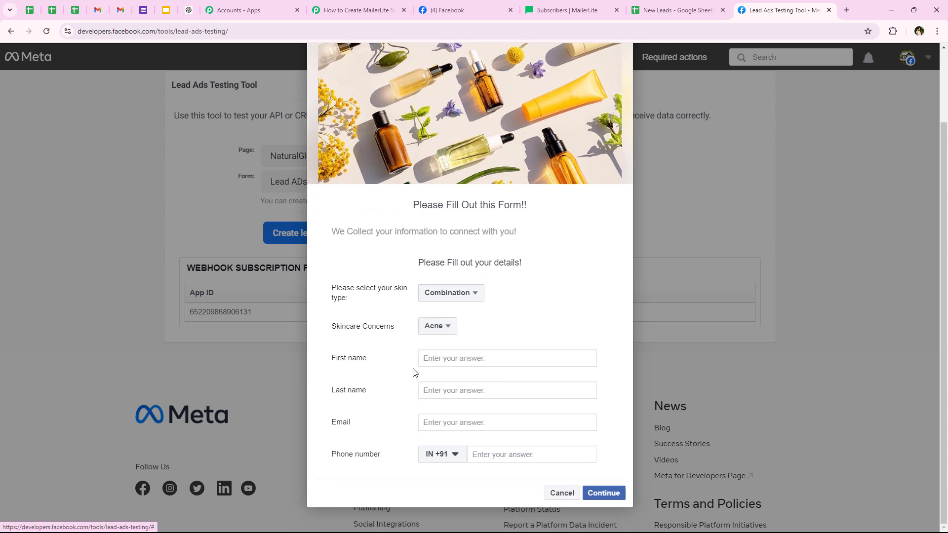
pyautogui.click(474, 360)
pyautogui.write('Test')
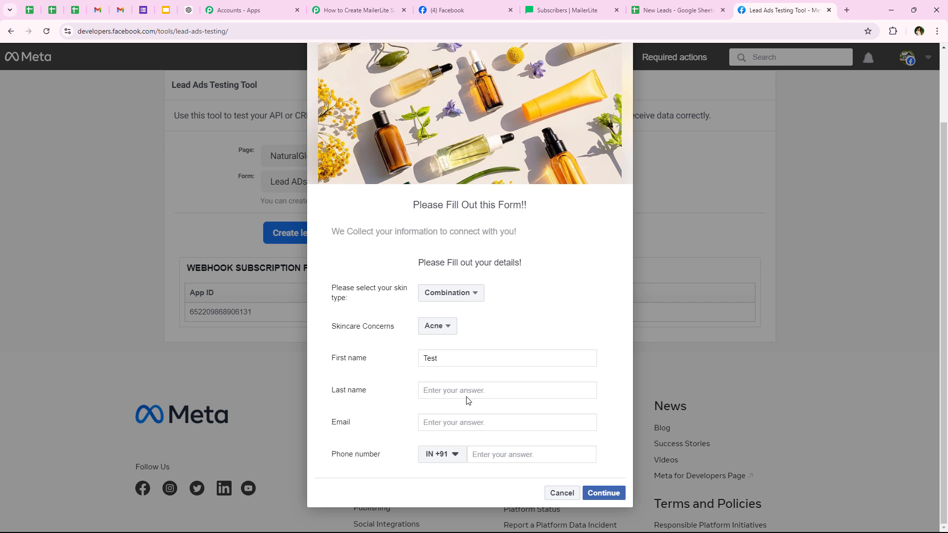
pyautogui.click(469, 391)
pyautogui.write('Lead')
pyautogui.click(479, 426)
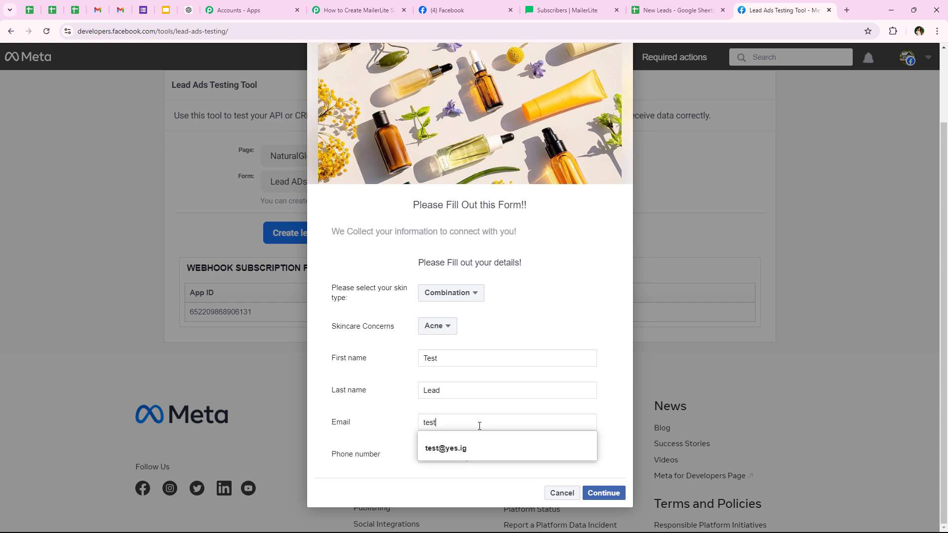
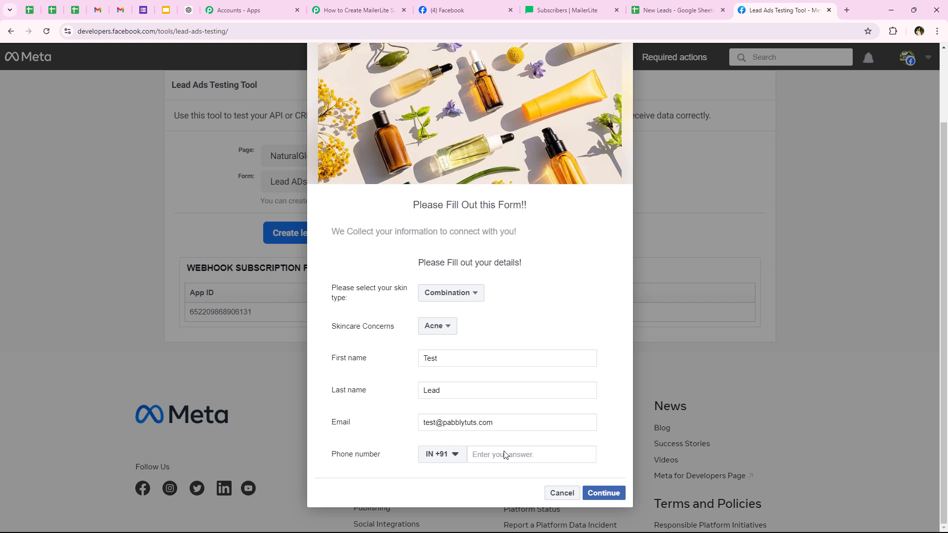
pyautogui.click(522, 458)
pyautogui.write('88888 88888')
pyautogui.click(621, 497)
pyautogui.click(604, 379)
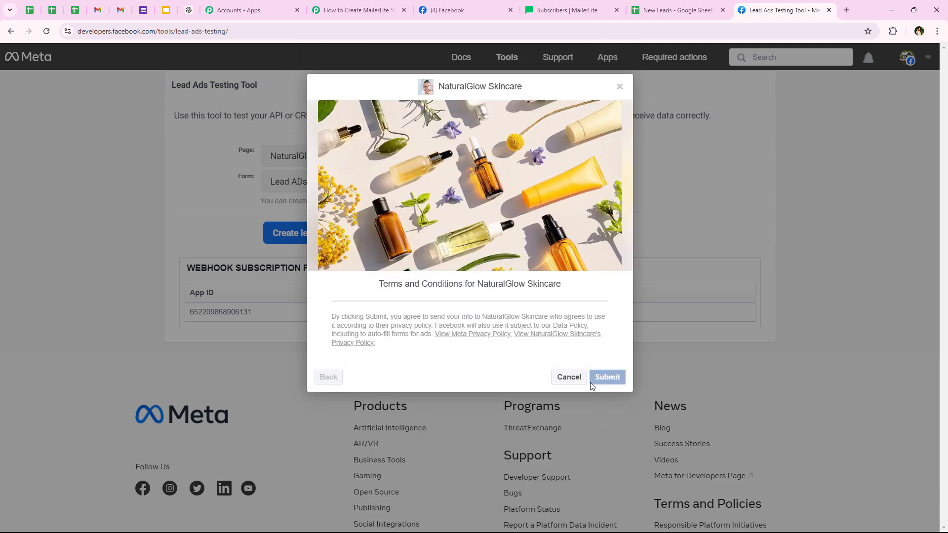
# - Close the form preview and highlight the 'Your test lead has been sent' confirmation
pyautogui.click(548, 386)
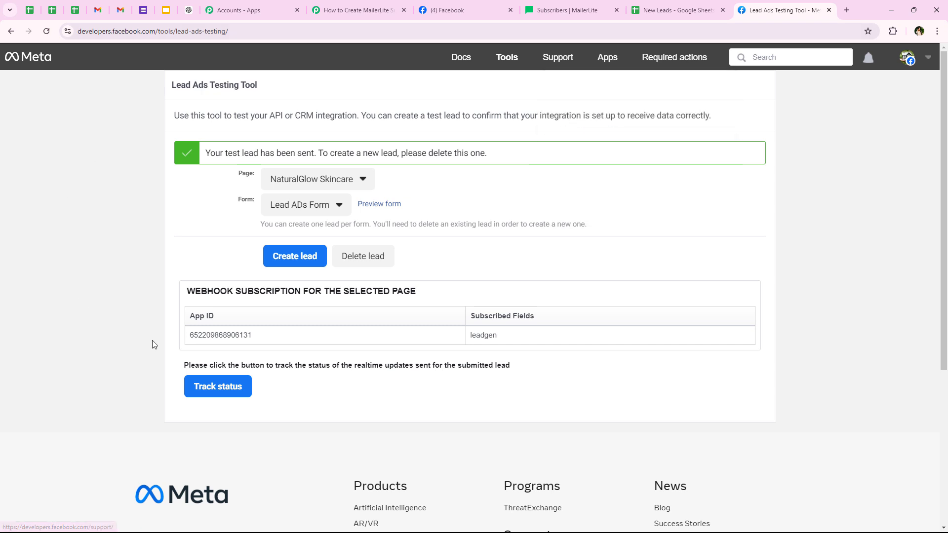
pyautogui.moveTo(258, 155); pyautogui.dragTo(319, 154)
pyautogui.click(79, 221)
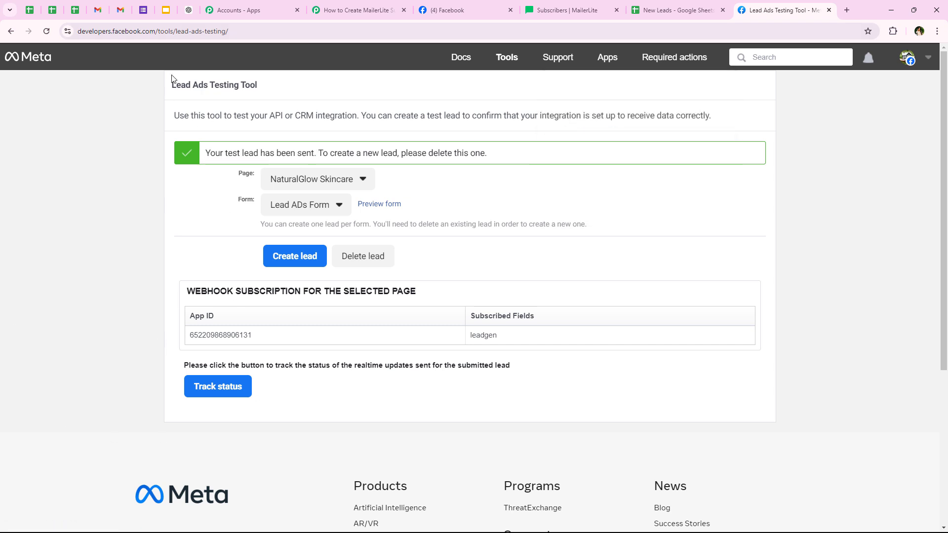
pyautogui.moveTo(166, 79); pyautogui.dragTo(261, 84)
pyautogui.click(119, 116)
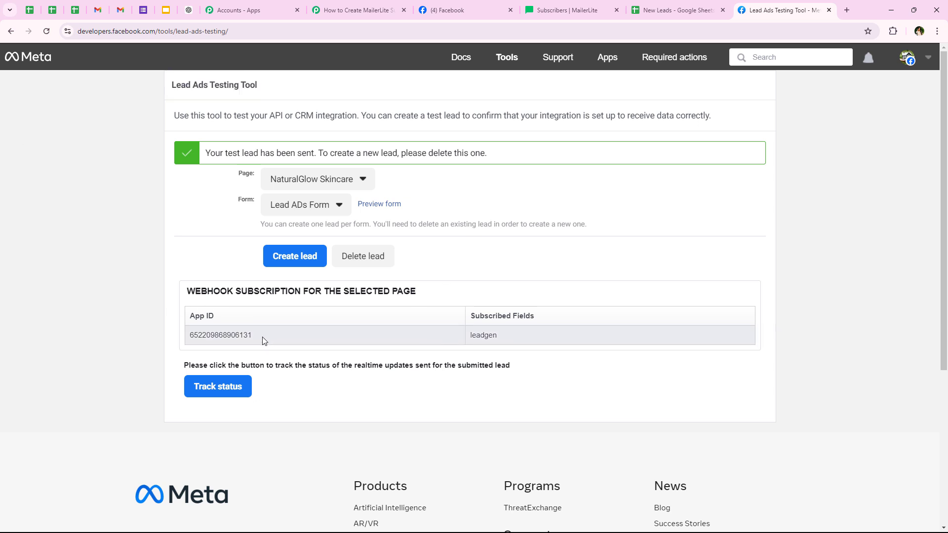
pyautogui.moveTo(255, 316); pyautogui.dragTo(158, 310)
pyautogui.click(157, 310)
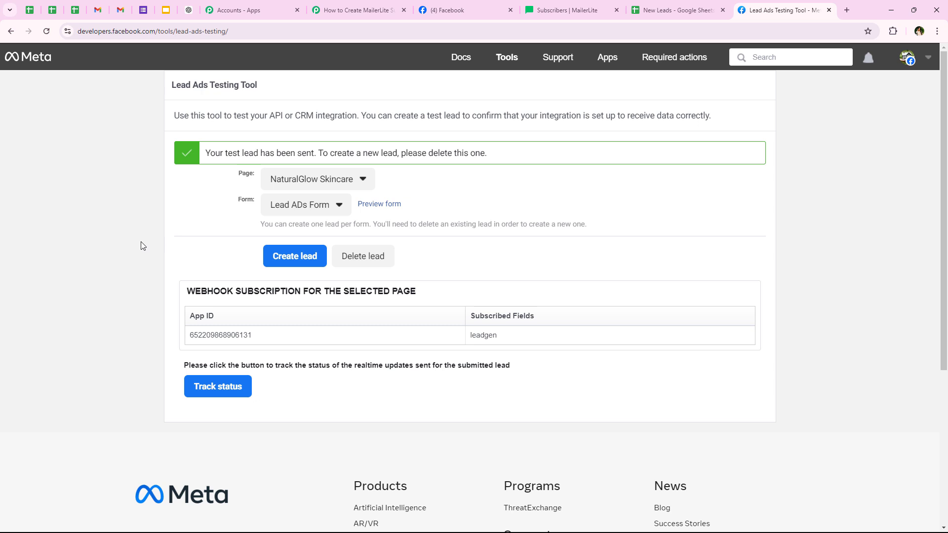
# - Reload the MailerLite subscriber list and tick the test lead's new subscriber entry
pyautogui.click(562, 10)
pyautogui.click(47, 31)
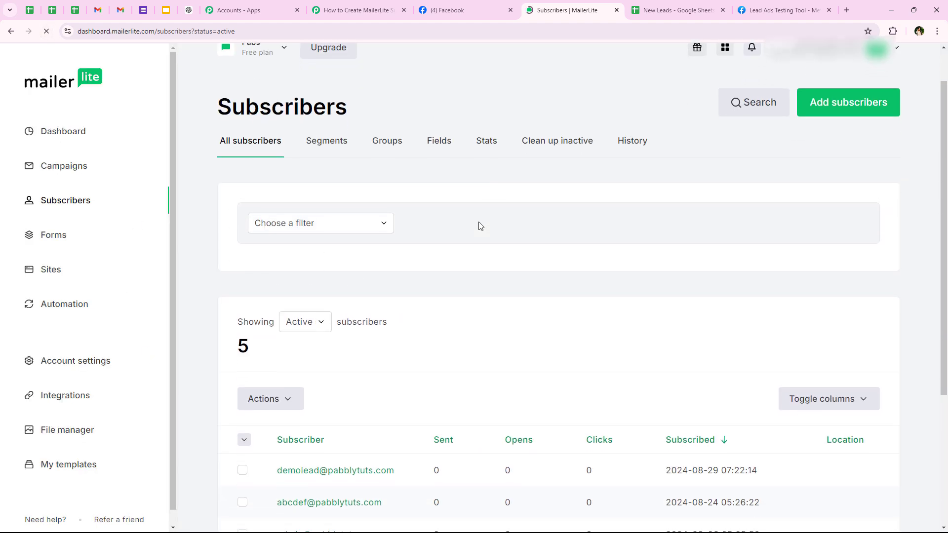
pyautogui.scroll(-5, 478, 226)
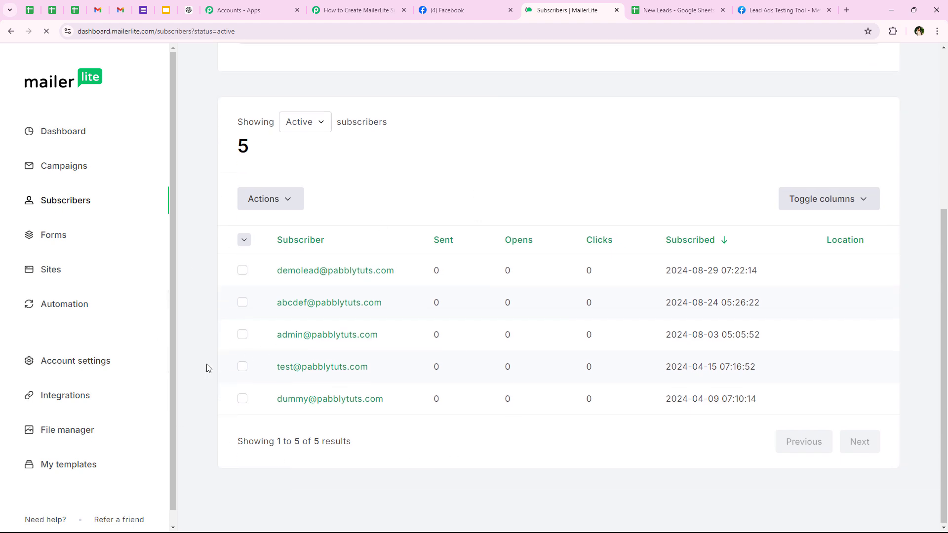
pyautogui.click(242, 366)
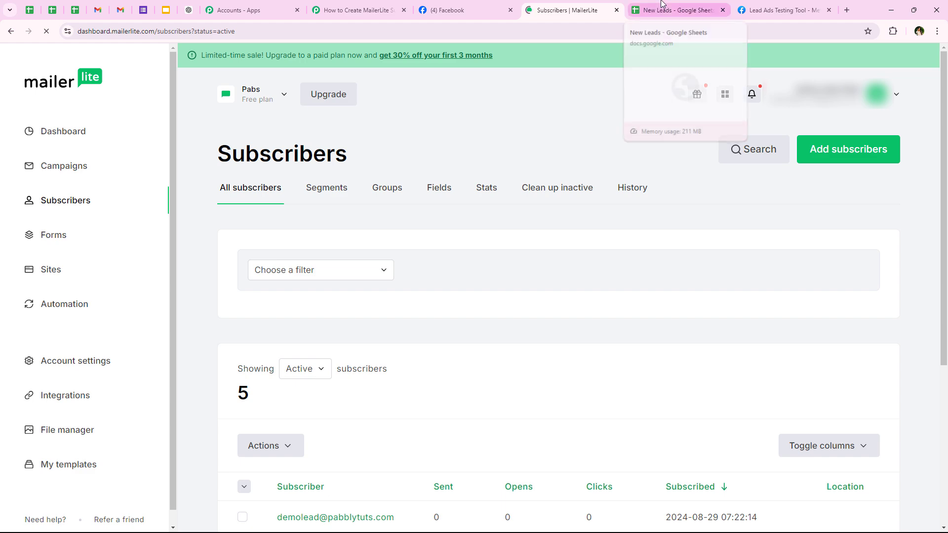
# - Inspect row 4 of New Leads holding the Test Lead entry, then go back to Pabbly Connect
pyautogui.click(674, 10)
pyautogui.click(22, 238)
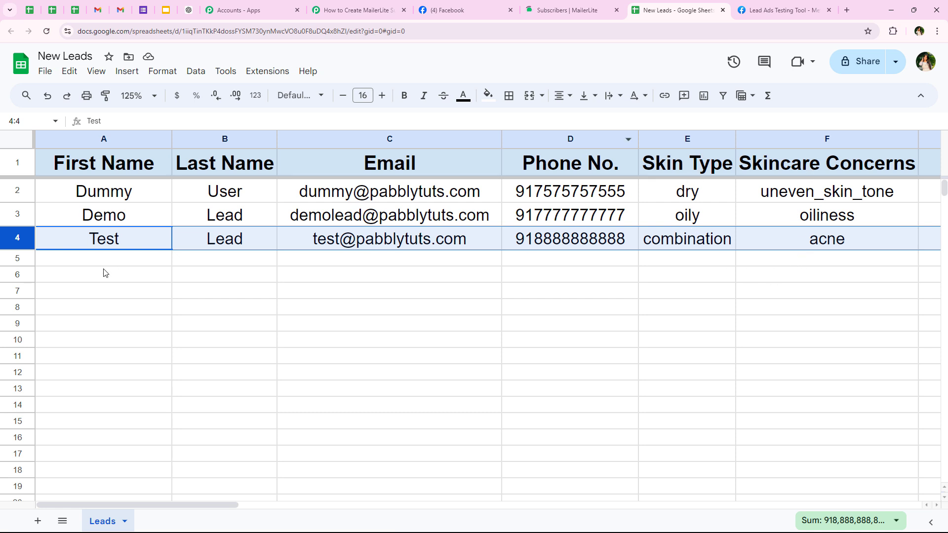
pyautogui.click(535, 325)
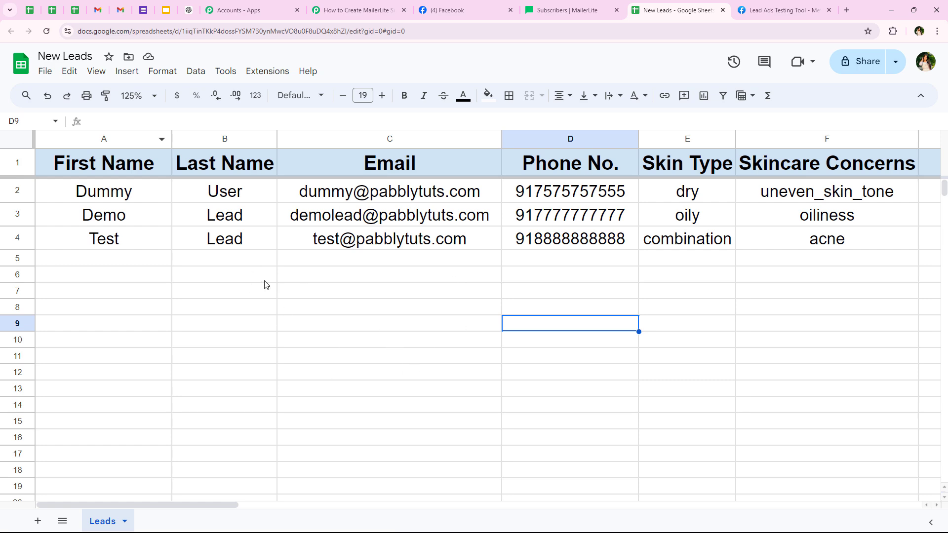
pyautogui.click(346, 8)
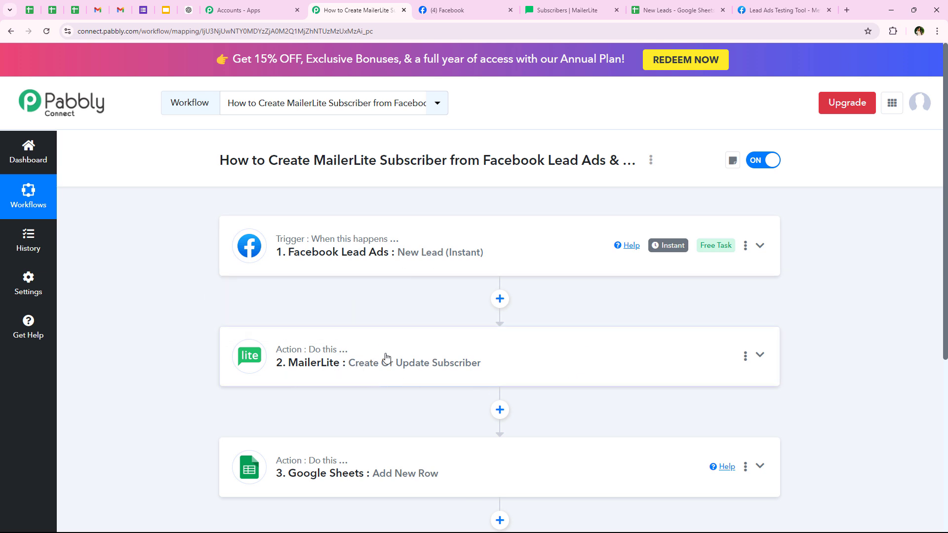
pyautogui.scroll(-2, 148, 291)
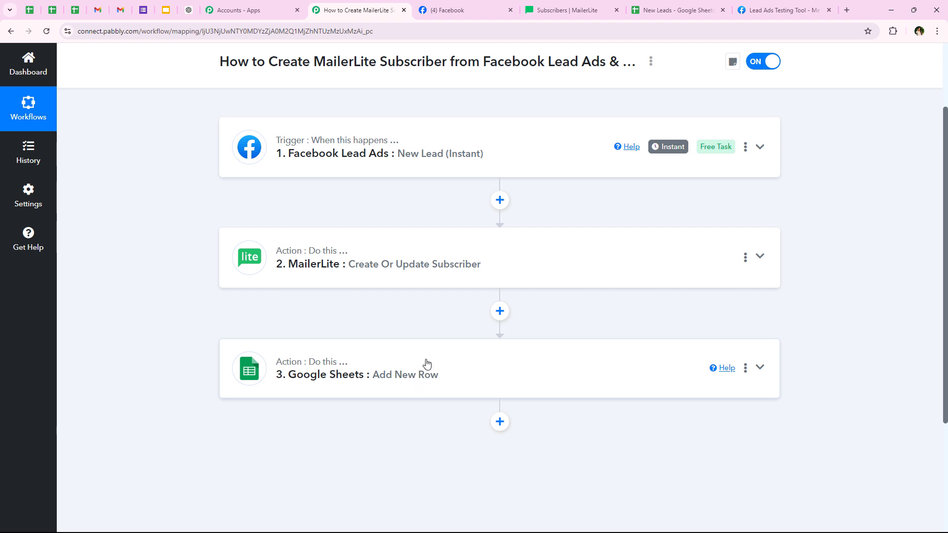
pyautogui.scroll(2, 214, 334)
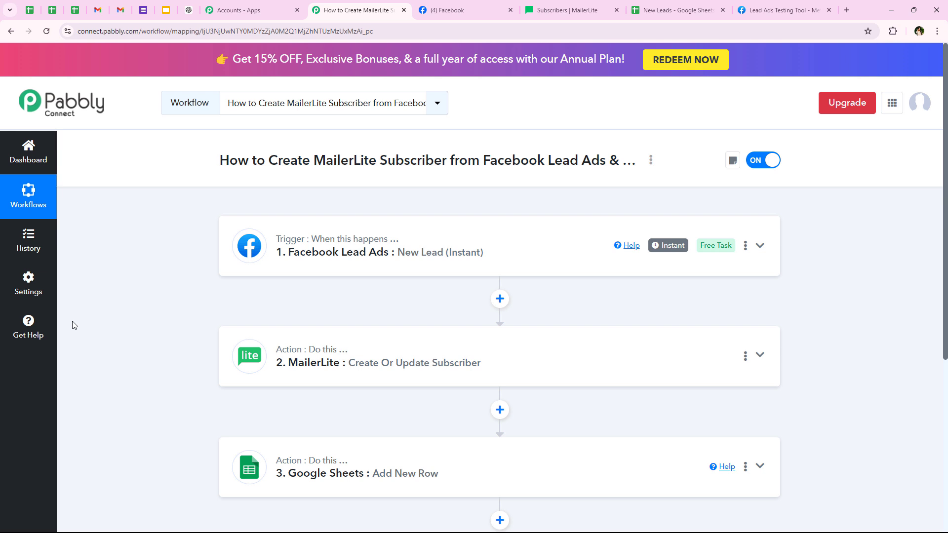
pyautogui.click(568, 10)
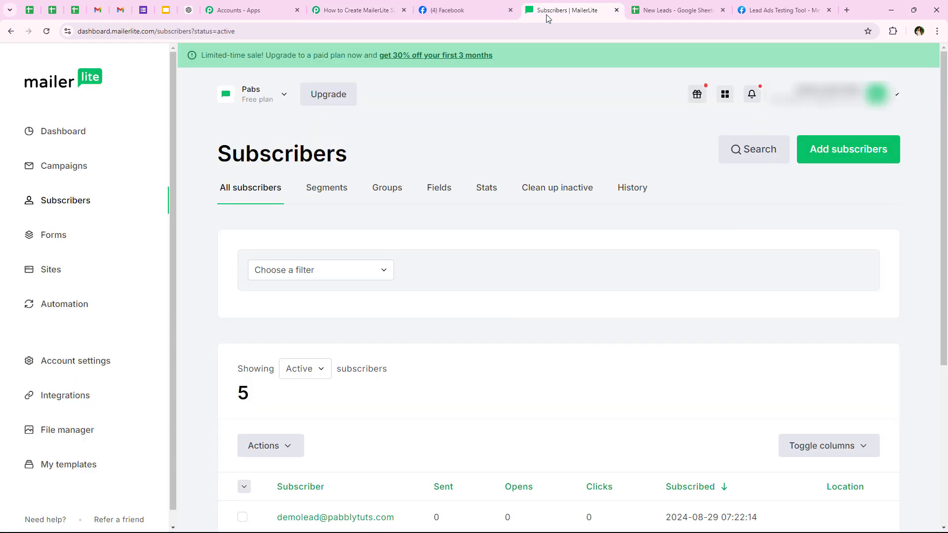
pyautogui.scroll(-3, 242, 414)
pyautogui.scroll(-2, 239, 355)
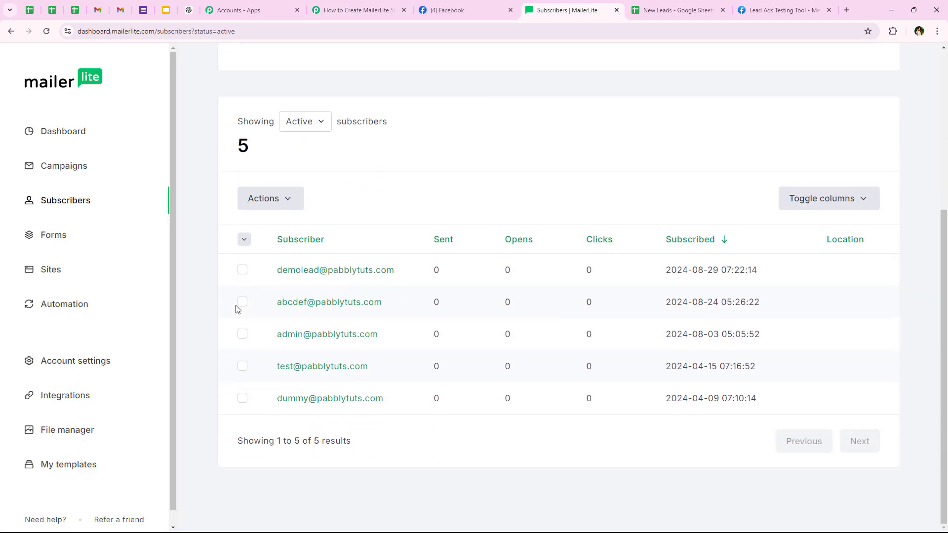
pyautogui.click(242, 270)
pyautogui.click(242, 367)
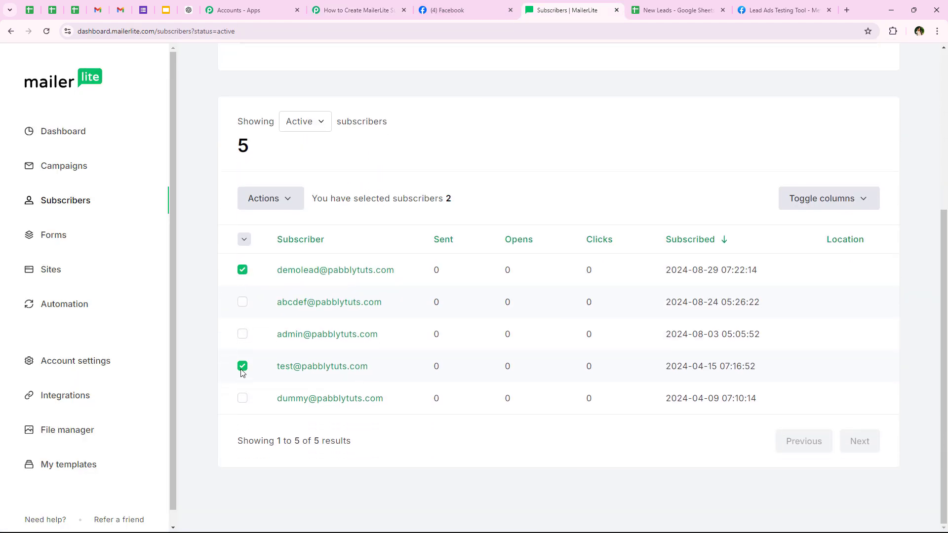
pyautogui.click(677, 7)
pyautogui.click(21, 218)
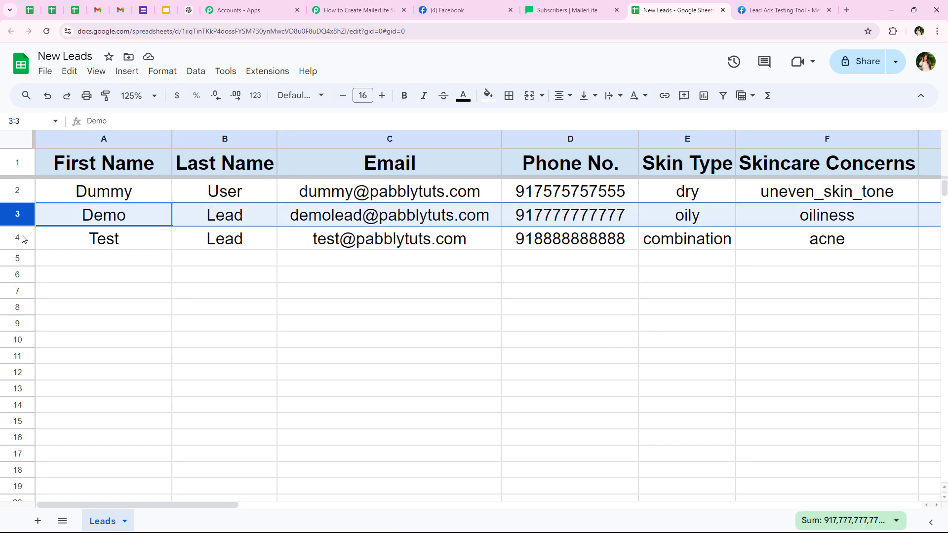
pyautogui.keyDown('shift'); pyautogui.click(18, 238); pyautogui.keyUp('shift')
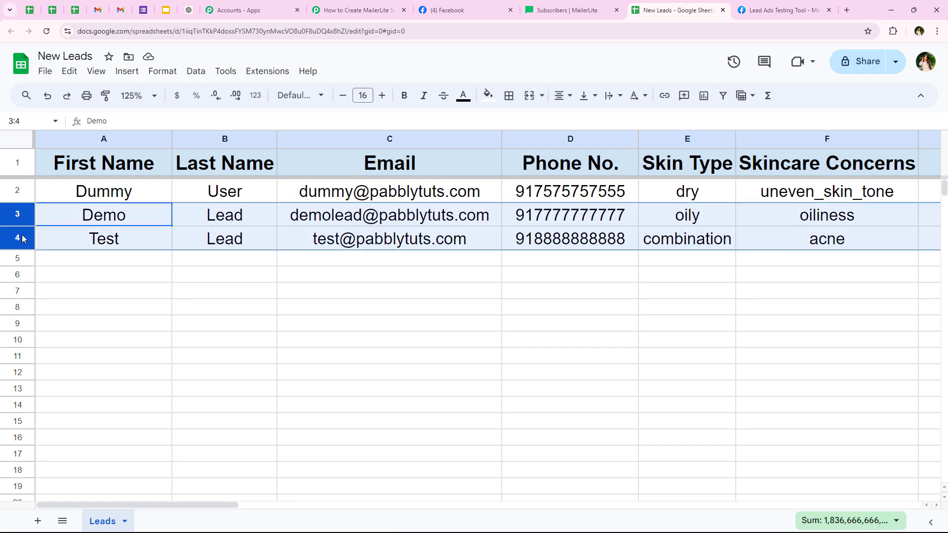
pyautogui.click(359, 9)
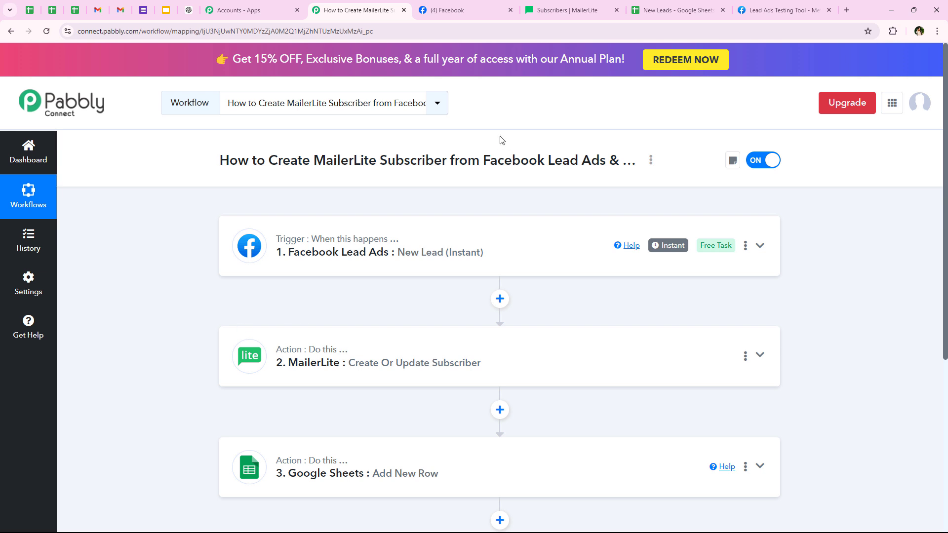